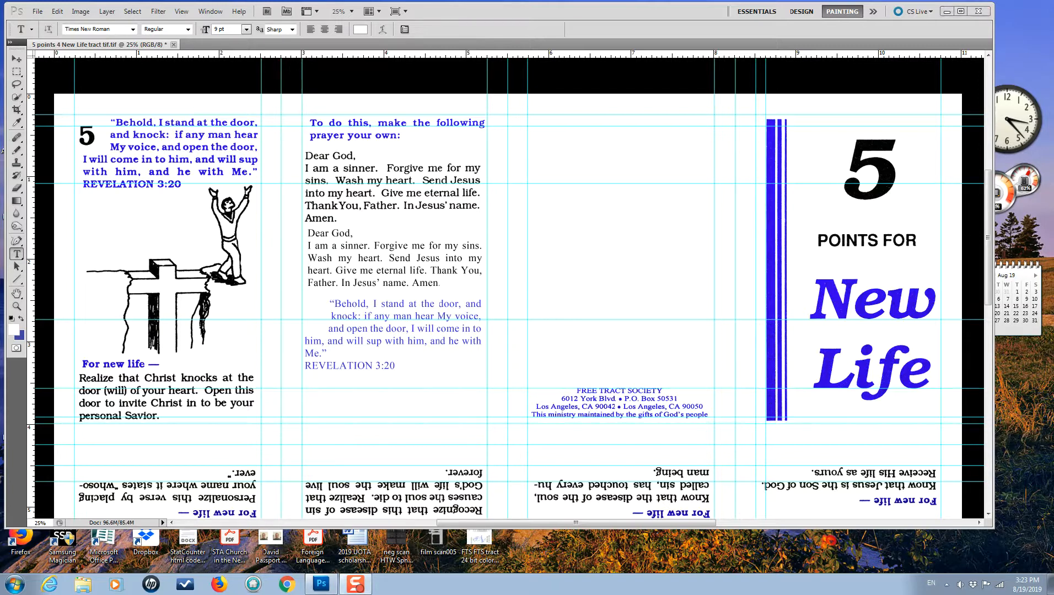
# Step: Switch from the tract layout to the desktop and view the Epson Scanner photo showing how the tract lies on the glass
pyautogui.press('super+d')
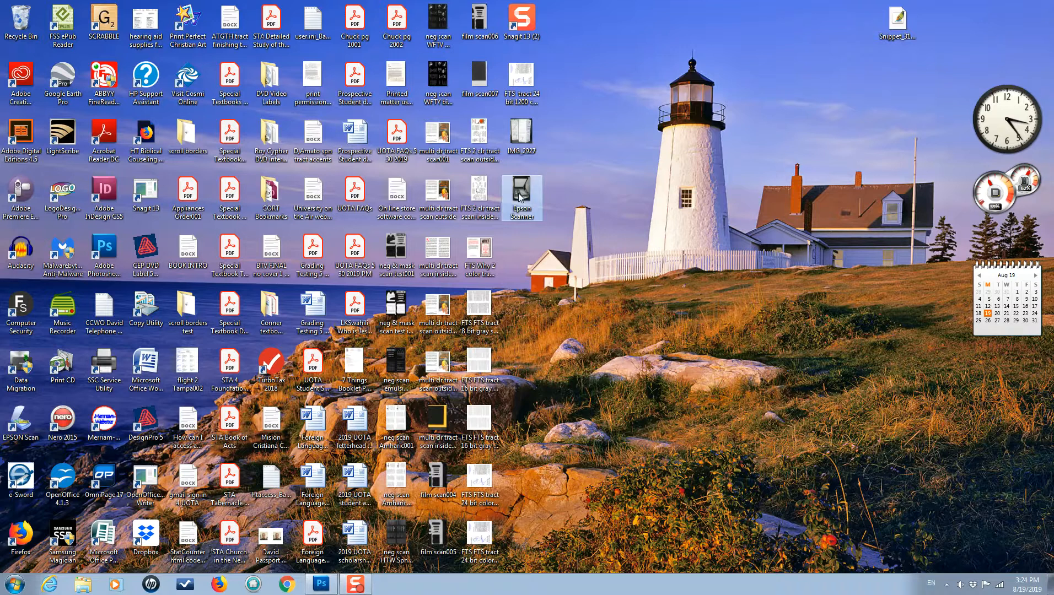
pyautogui.hotkey('alt', 'Tab')
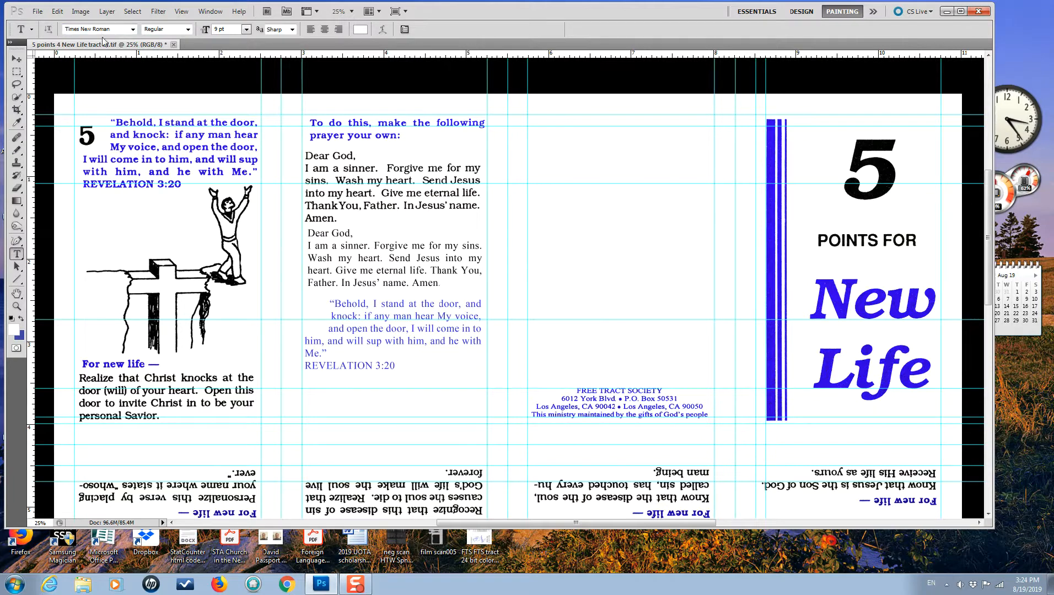
pyautogui.click(979, 11)
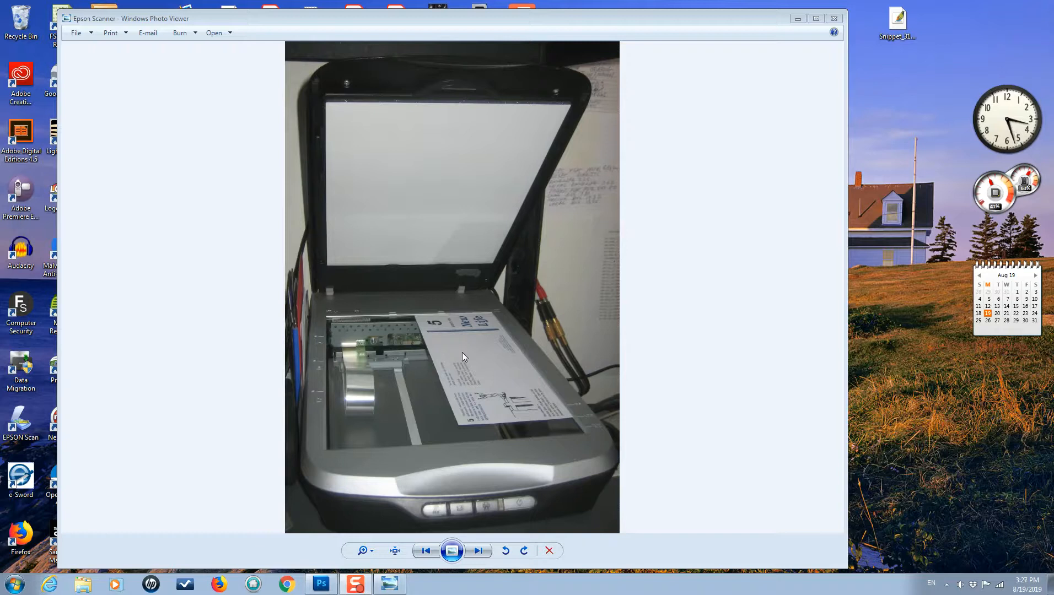
pyautogui.click(797, 18)
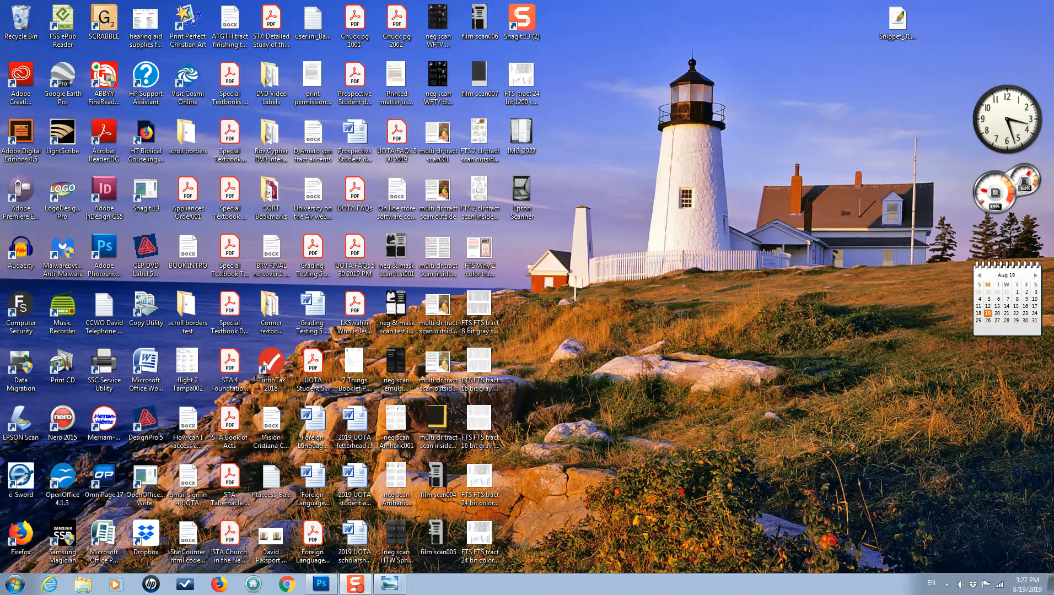
# Step: Launch EPSON Scan and set the save location for scanned files to the Desktop
pyautogui.doubleClick(22, 427)
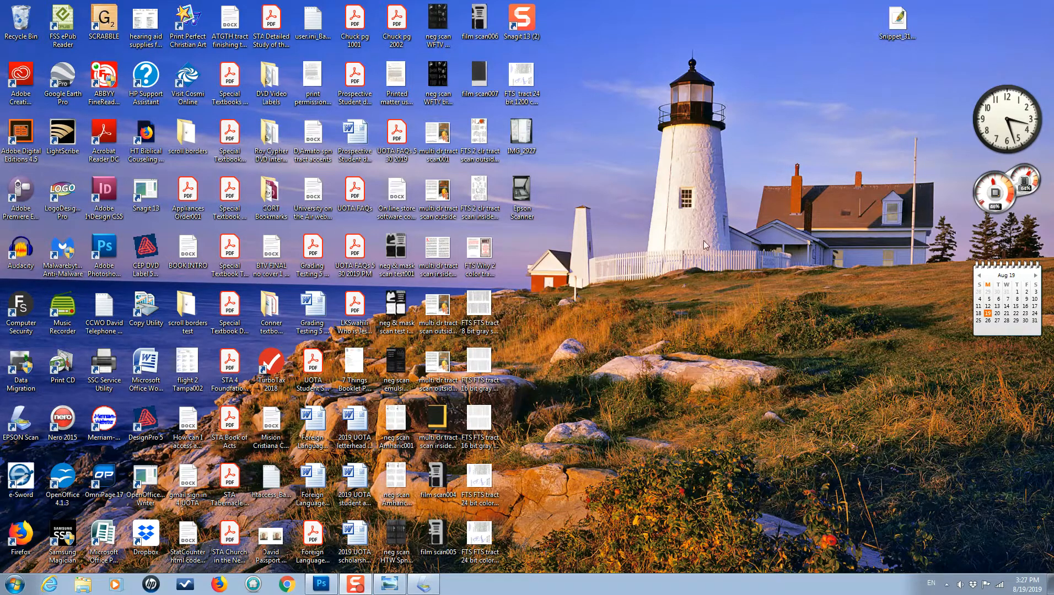
pyautogui.moveTo(429, 584)
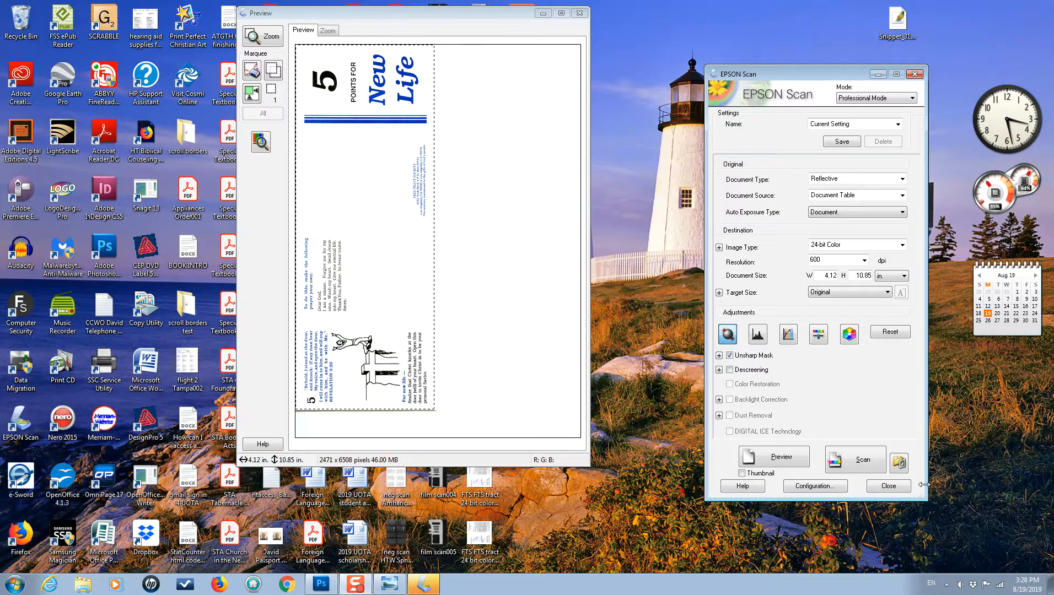
pyautogui.click(900, 463)
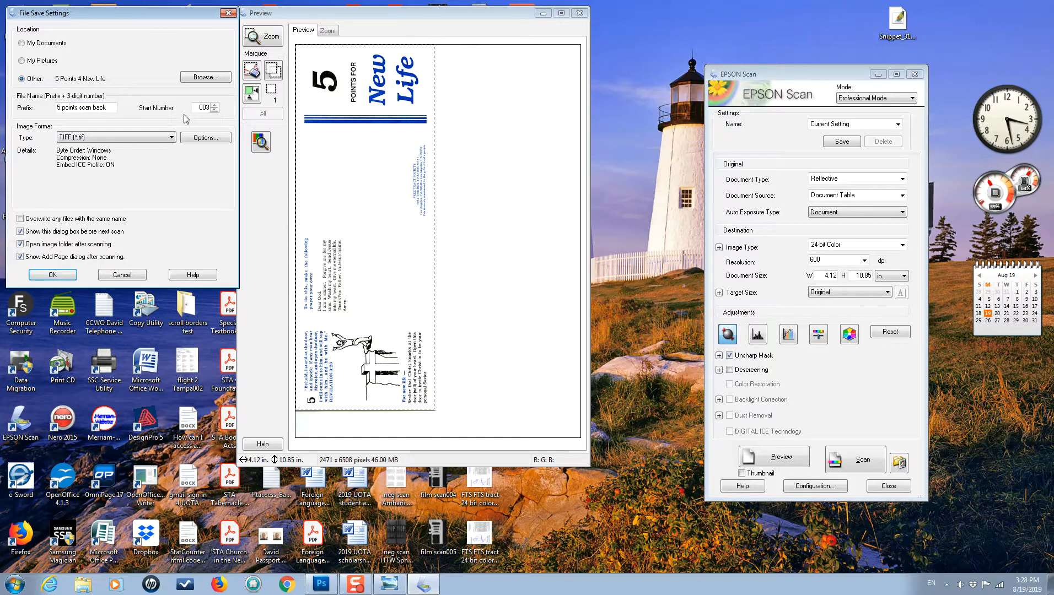
pyautogui.click(207, 77)
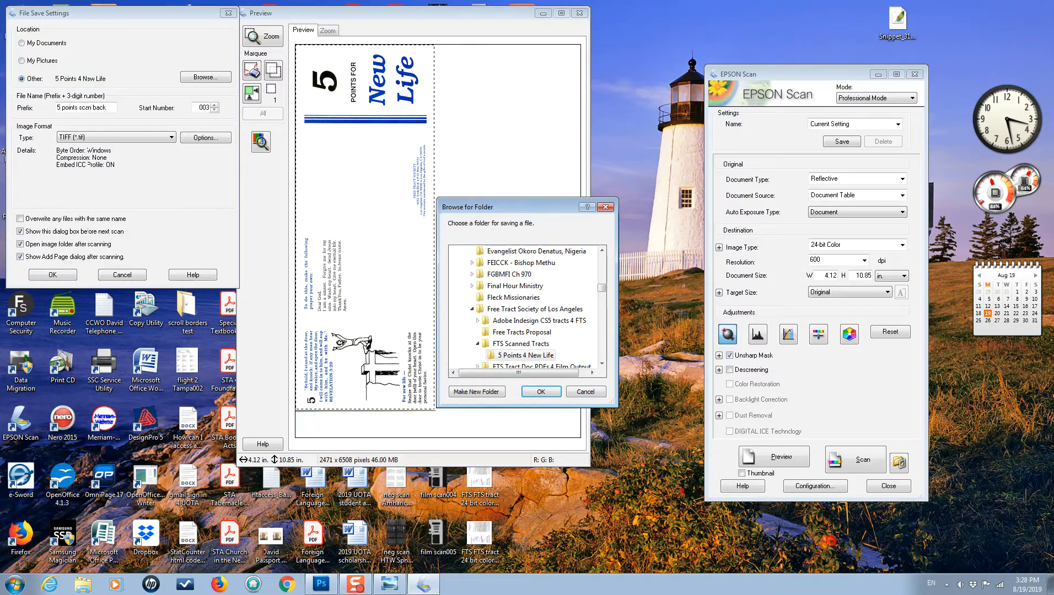
pyautogui.scroll(10, 477, 252)
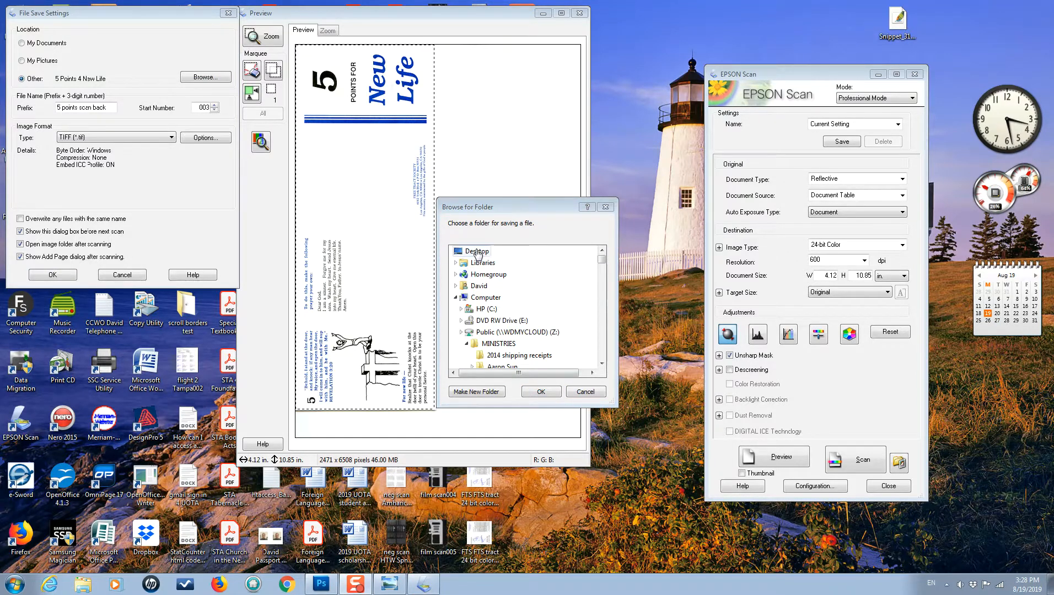
pyautogui.click(477, 251)
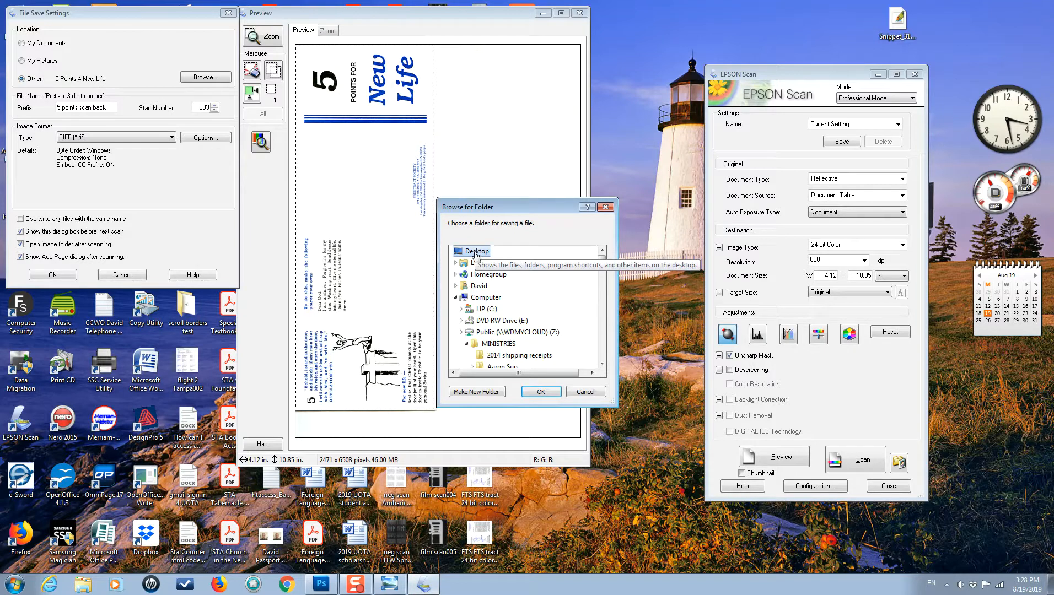
pyautogui.click(539, 391)
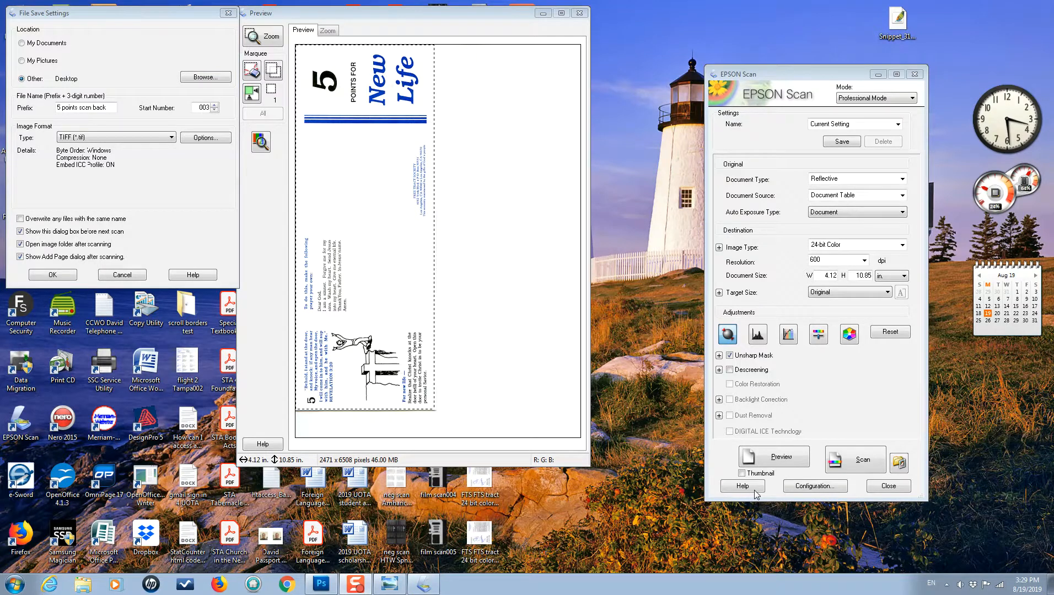
pyautogui.click(782, 458)
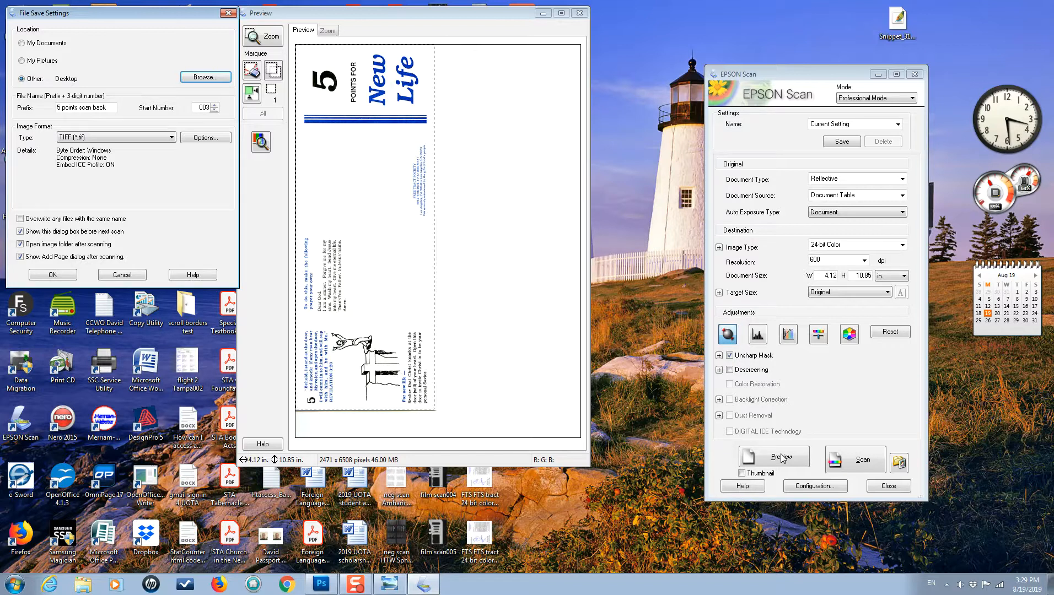
pyautogui.click(783, 459)
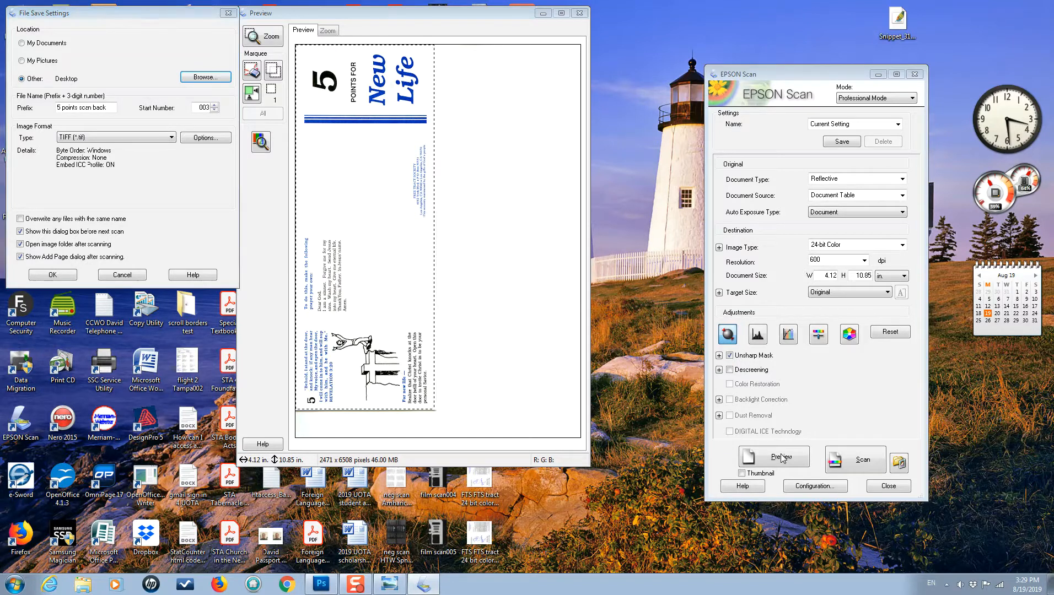
pyautogui.click(61, 276)
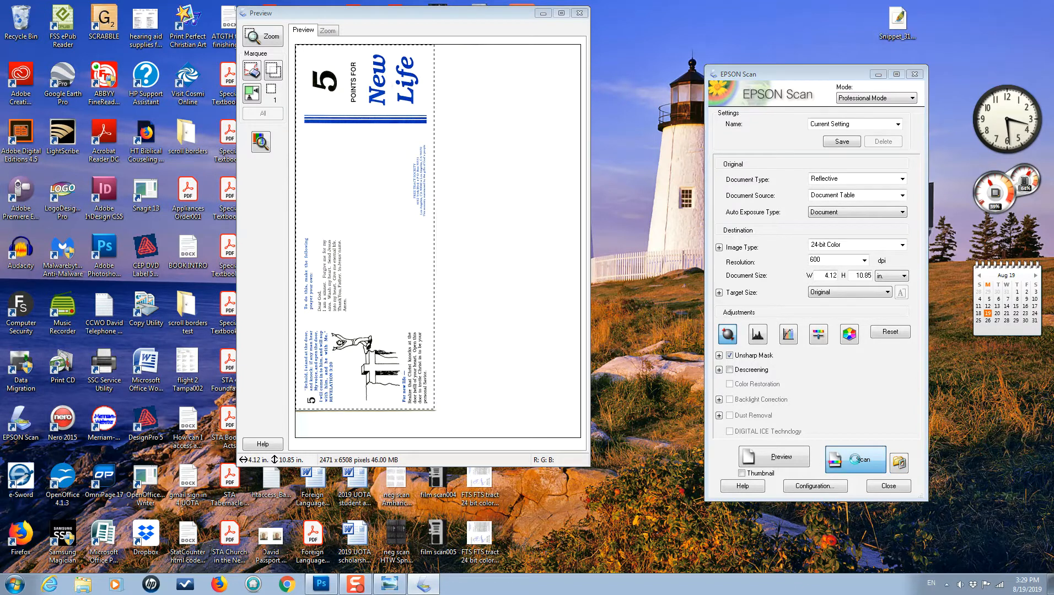
# Step: Scan the tract's cover side as a TIFF with prefix "5 points scan back" and number 003, and narrow the scan selection to 4.09 in
pyautogui.click(855, 460)
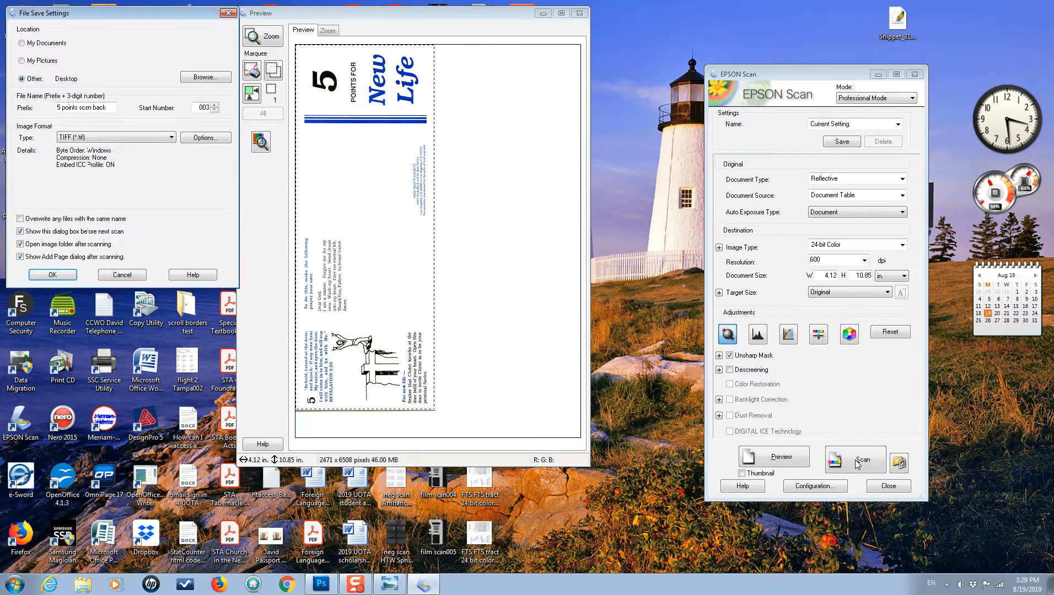
pyautogui.click(48, 277)
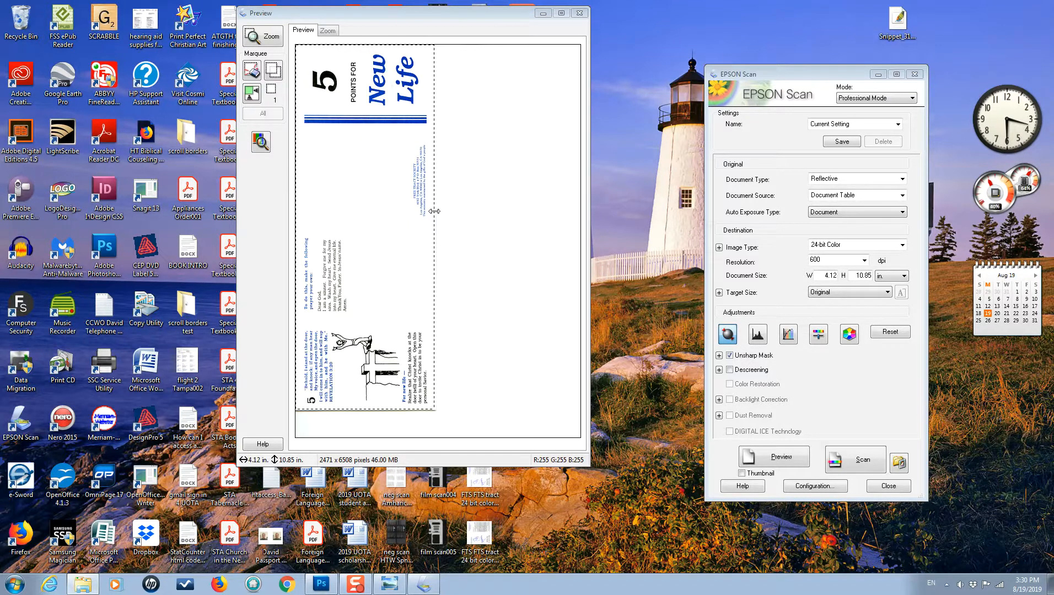
pyautogui.moveTo(434, 212); pyautogui.dragTo(434, 212)
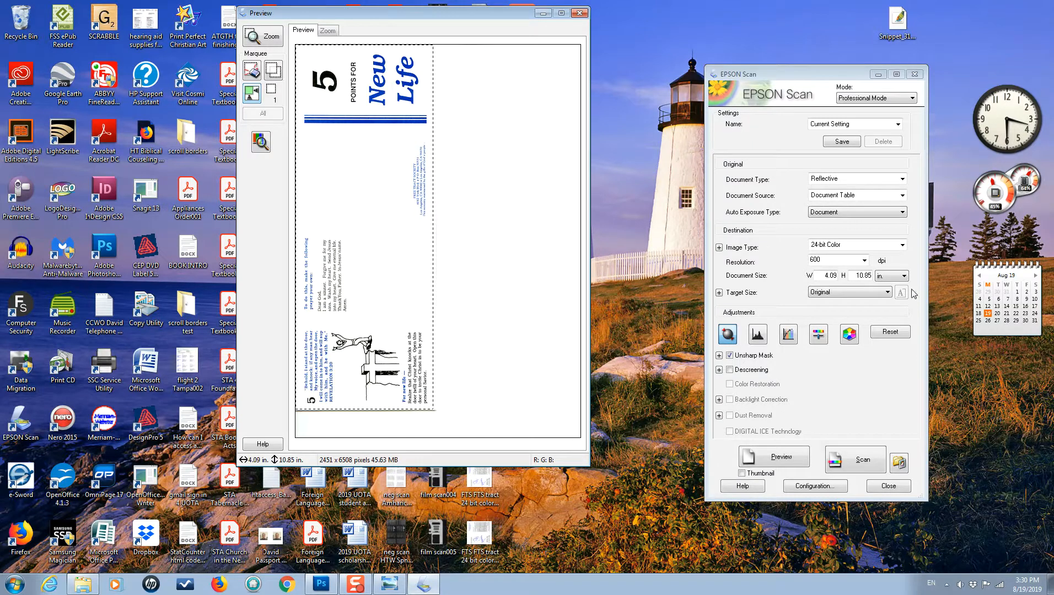
# Step: Review the image type, resolution and document type options, keeping 24-bit Color, 600 dpi and Reflective, and check the file save settings
pyautogui.click(902, 246)
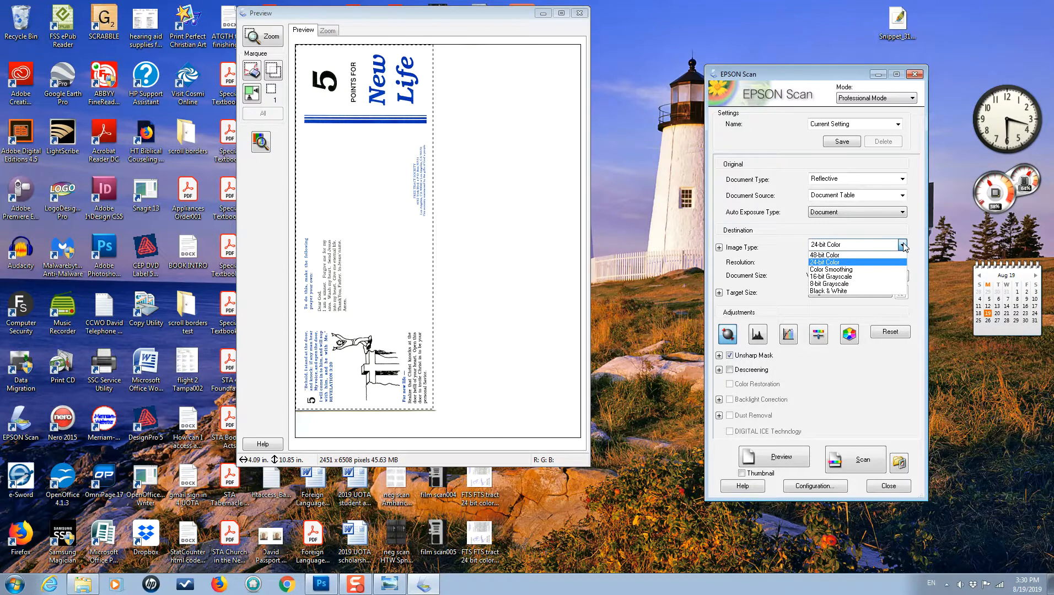
pyautogui.click(872, 308)
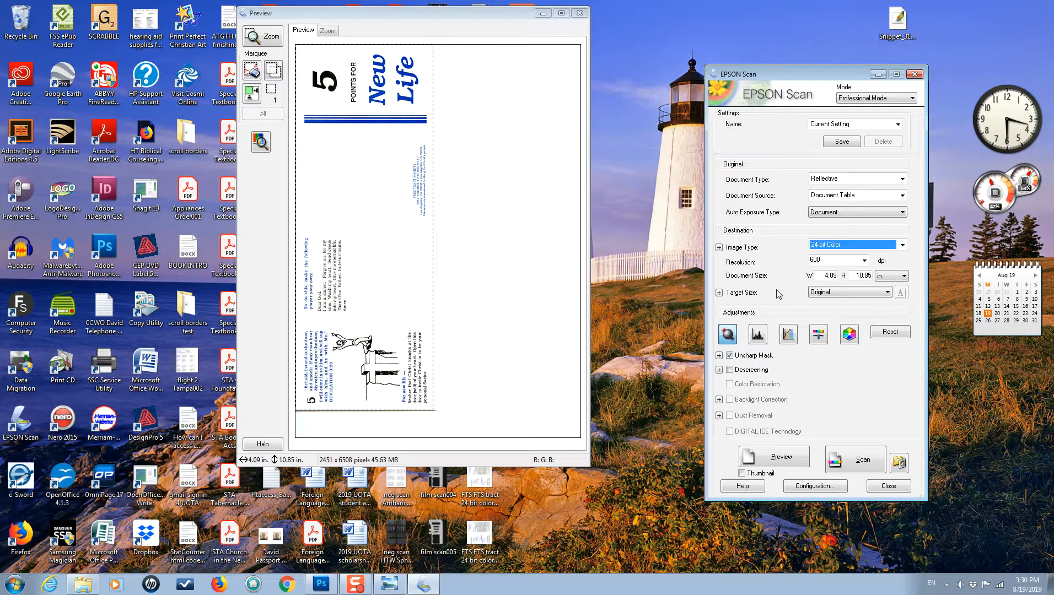
pyautogui.click(864, 261)
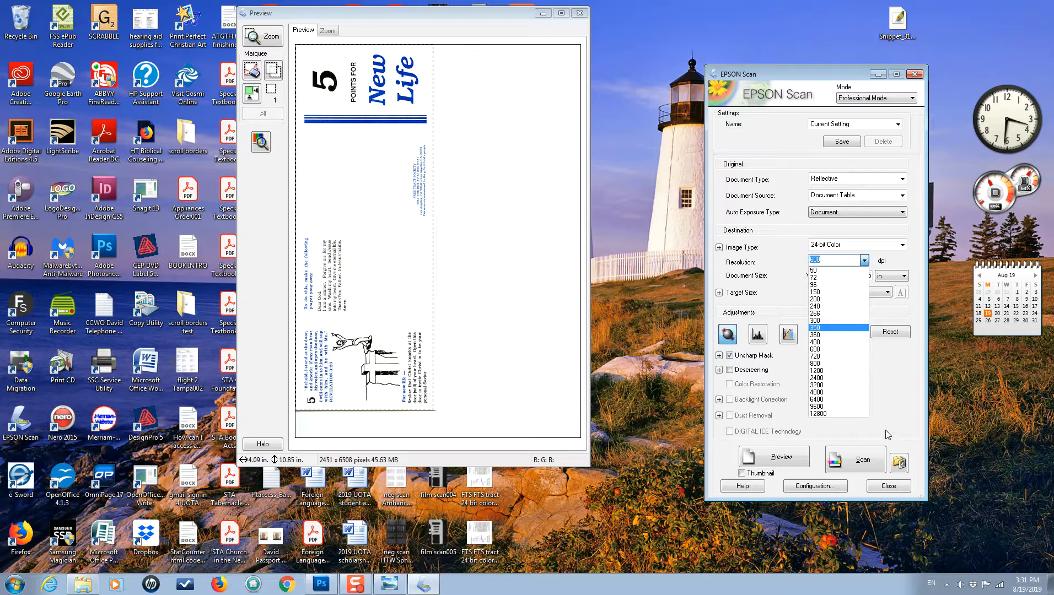
pyautogui.click(901, 182)
pyautogui.click(902, 180)
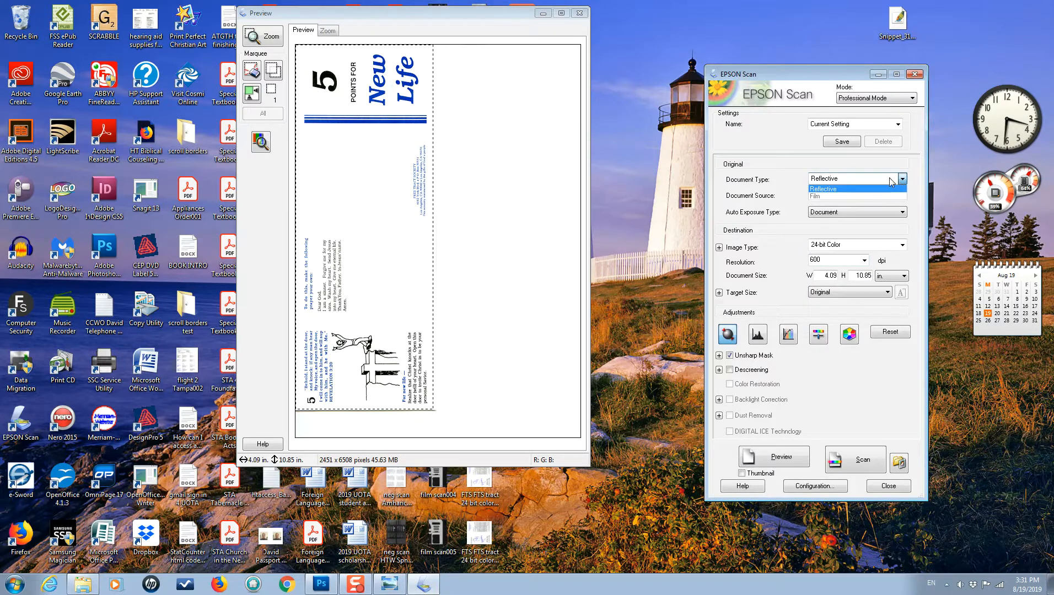
pyautogui.click(828, 183)
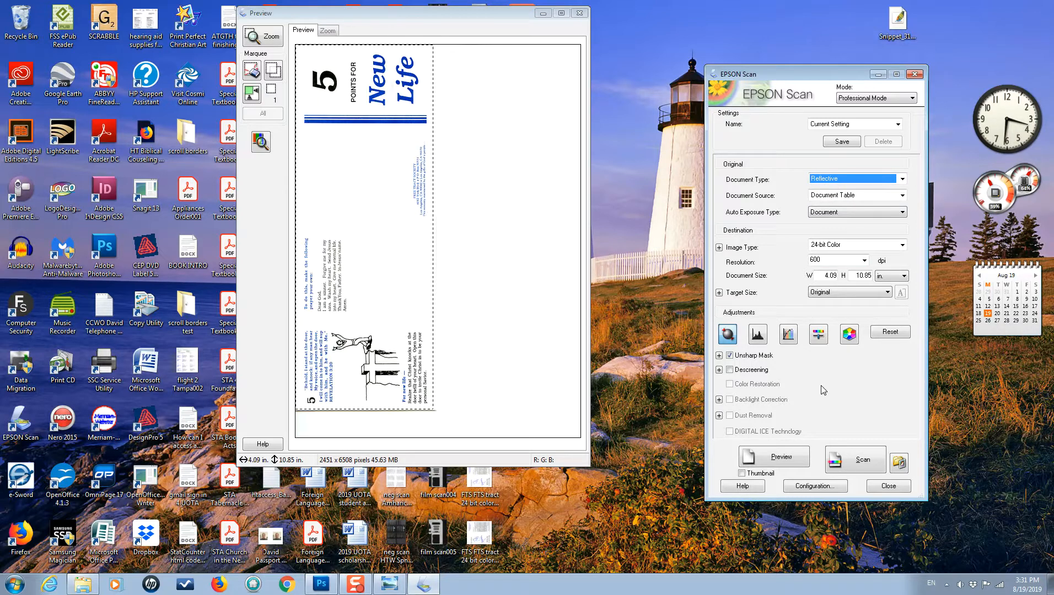
pyautogui.click(864, 462)
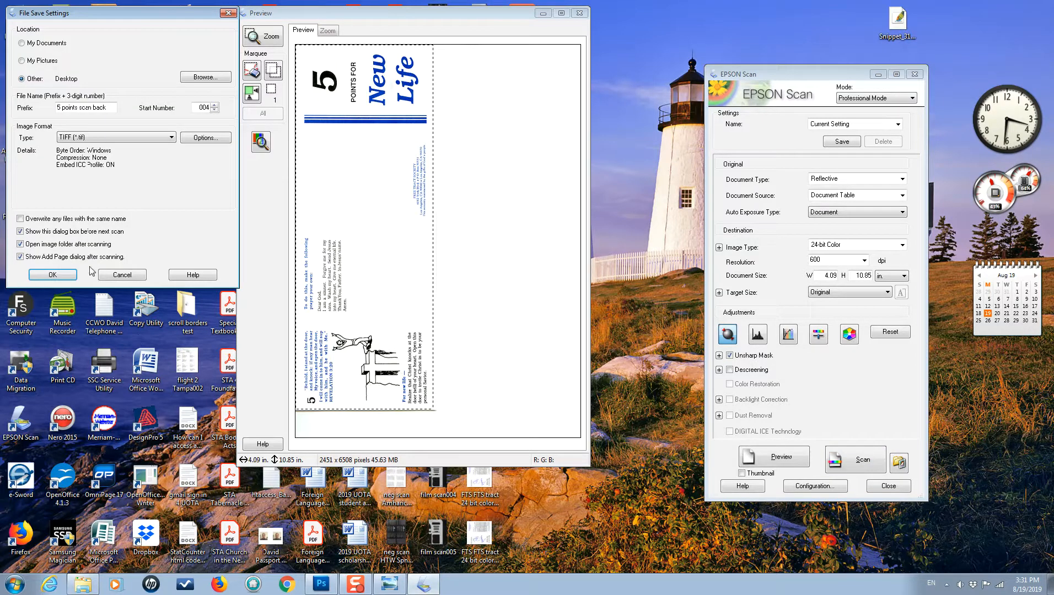
pyautogui.click(54, 274)
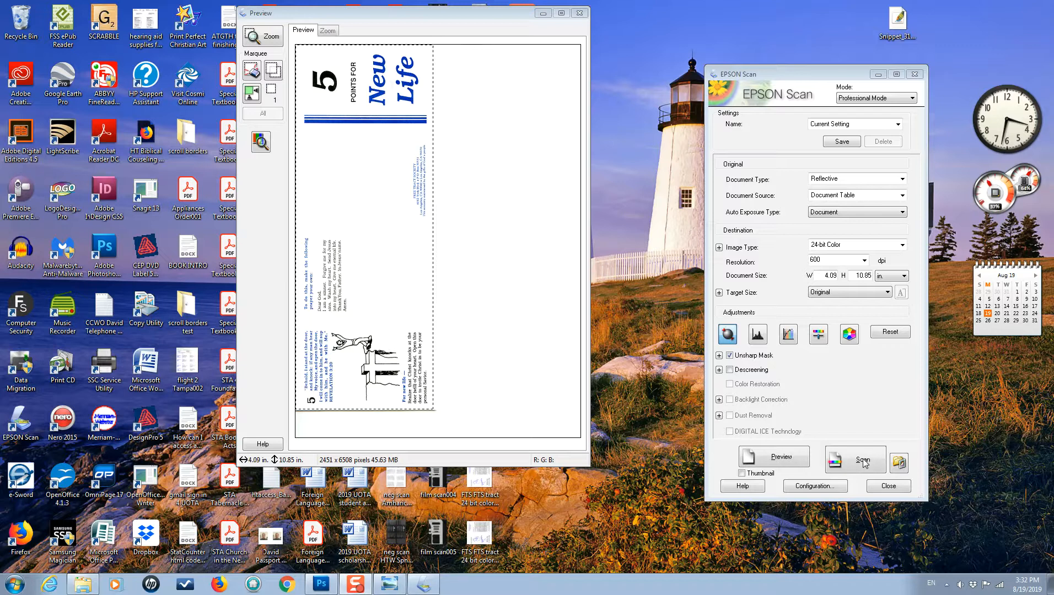
# Step: Preview the tract's illustrated second side and review the Desktop location, file name prefix and TIFF format in its save settings
pyautogui.click(781, 459)
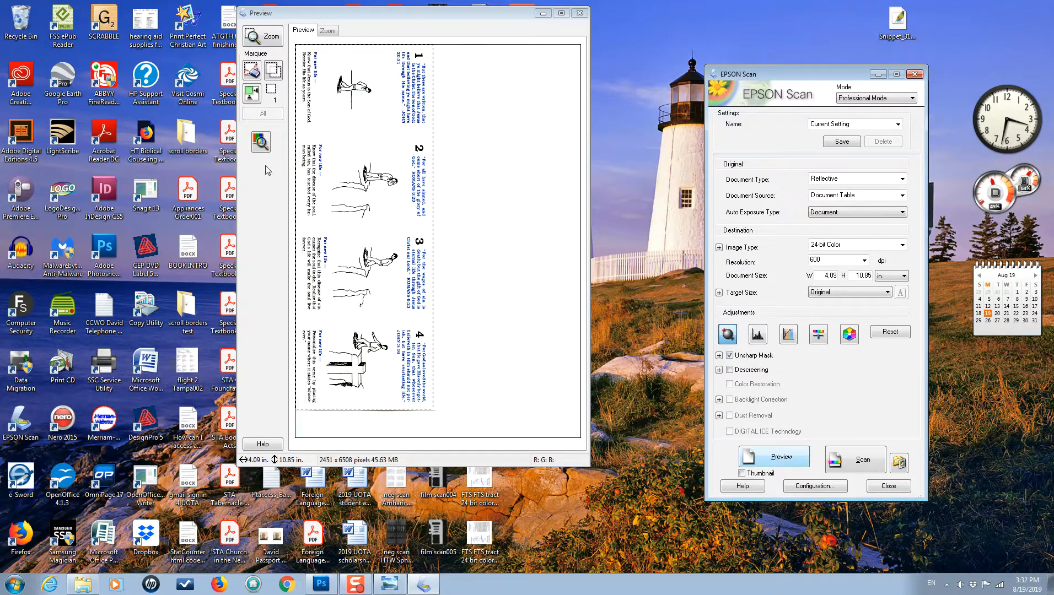
pyautogui.click(900, 463)
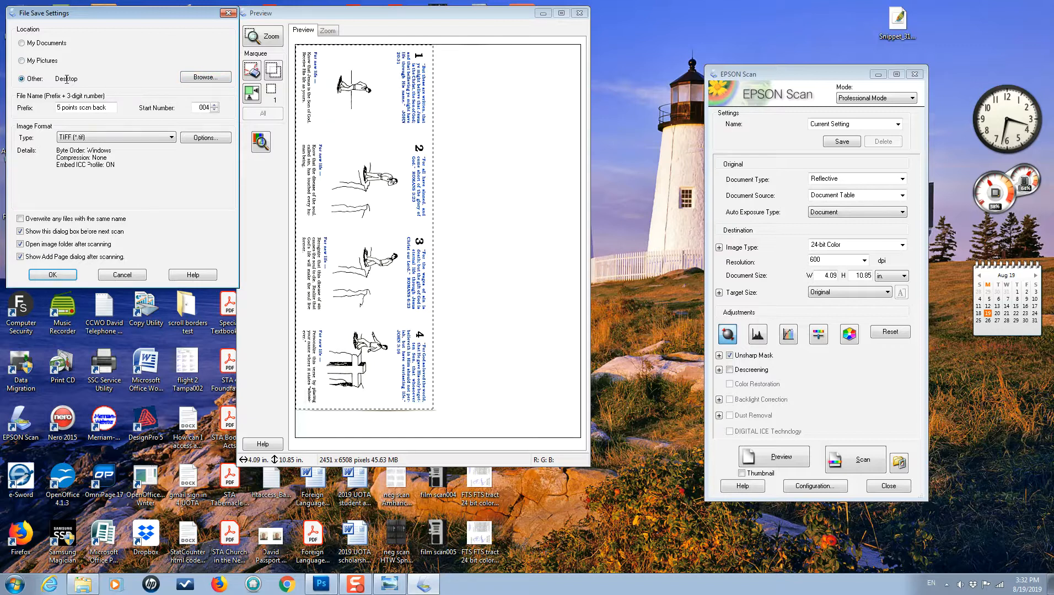
pyautogui.click(55, 276)
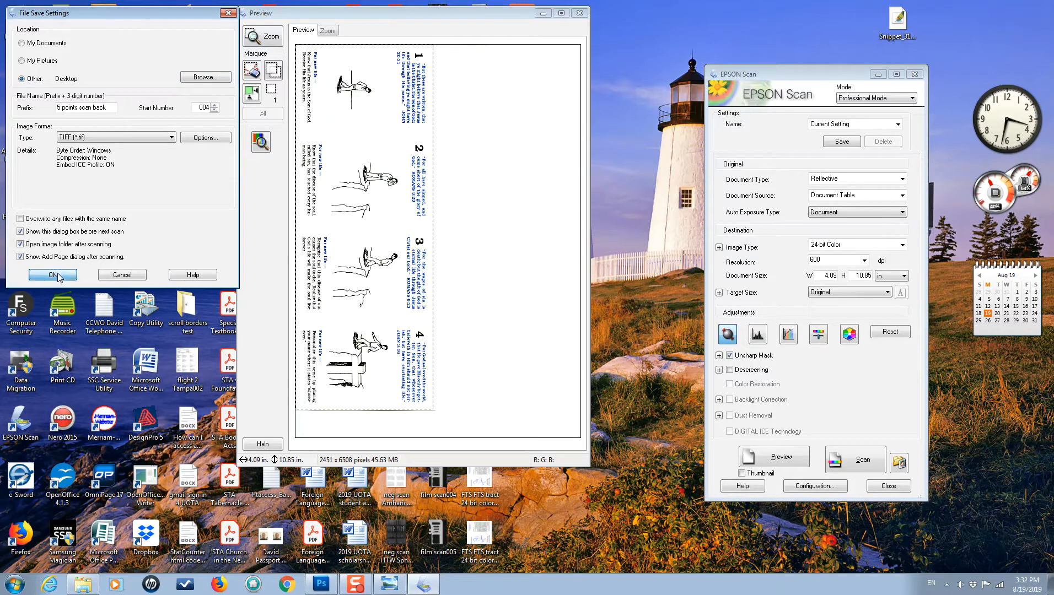
pyautogui.click(864, 463)
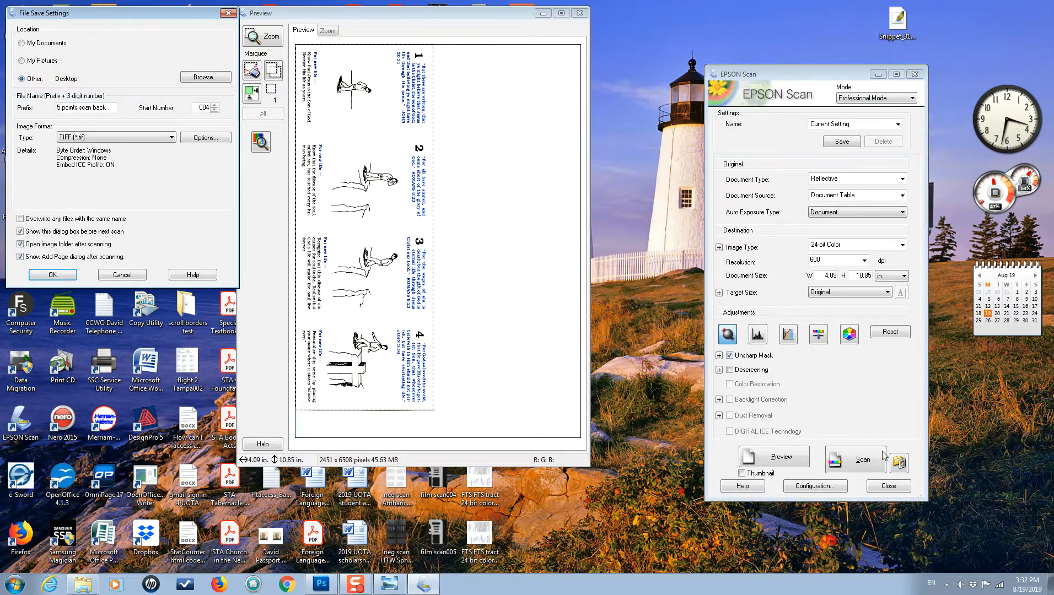
pyautogui.click(62, 277)
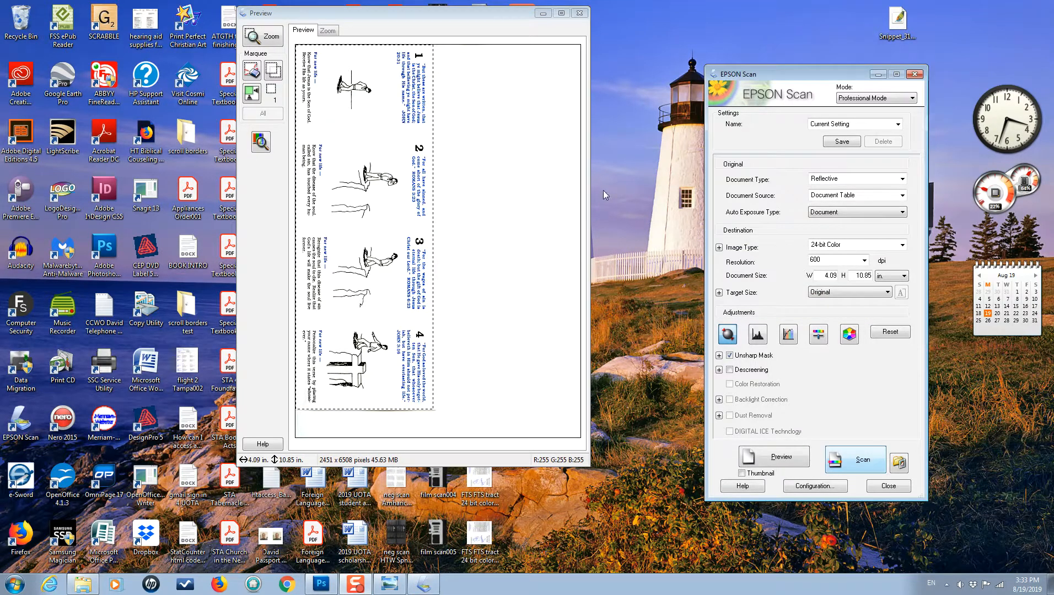
# Step: Close the preview, accepting that its image is erased, and exit EPSON Scan
pyautogui.click(579, 13)
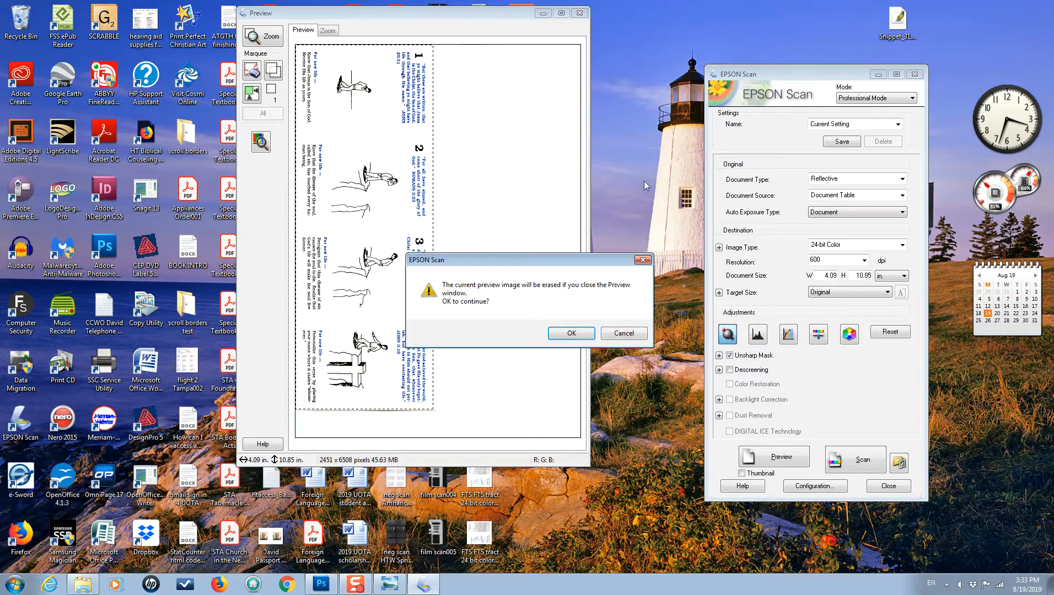
pyautogui.click(570, 333)
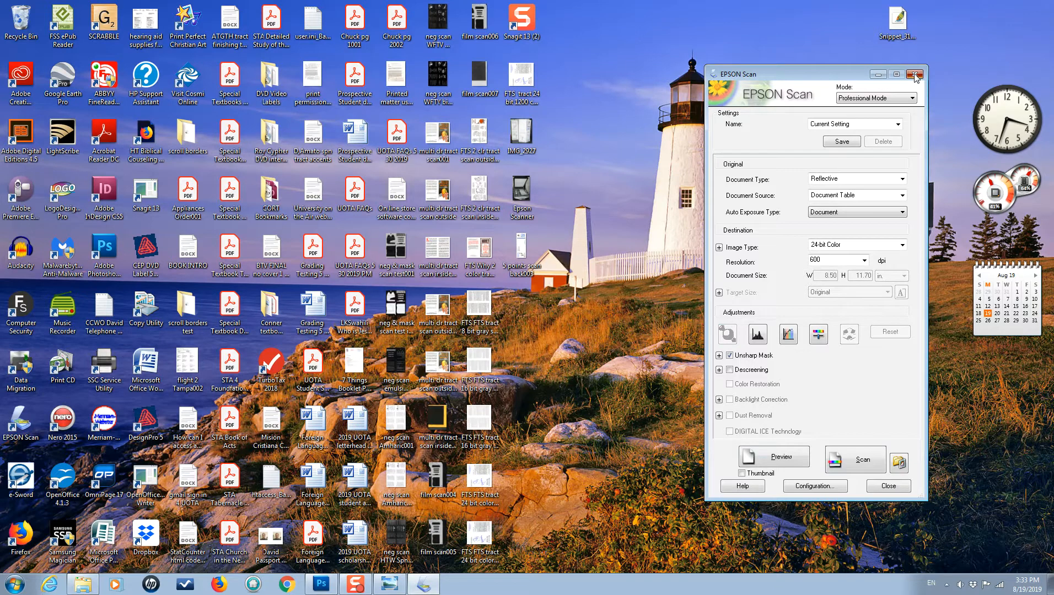
pyautogui.click(914, 75)
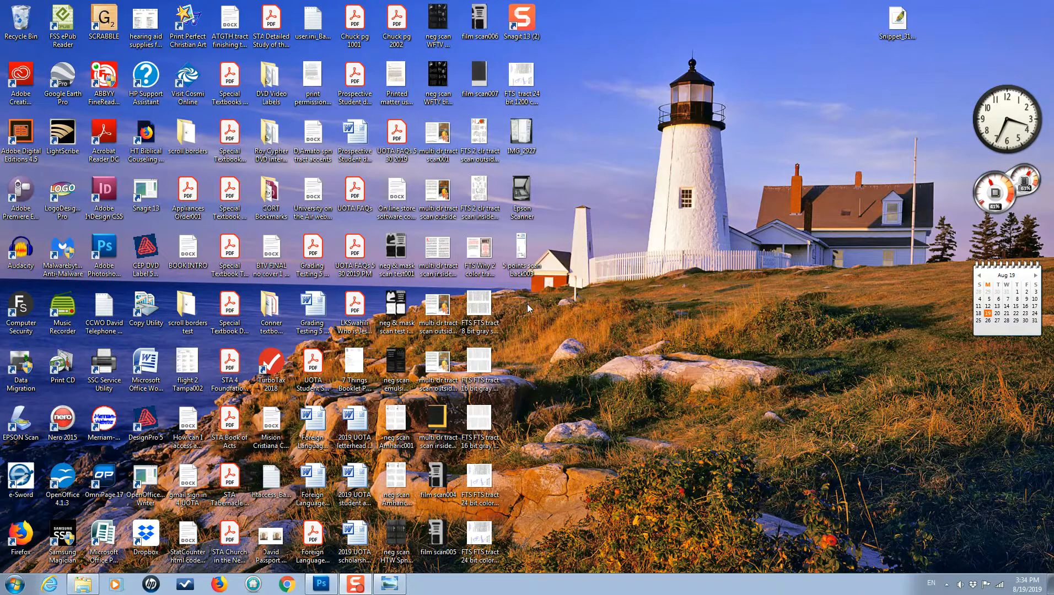
# Step: Open the scanned file 5 points scan back003 from the desktop in Adobe Photoshop CS5
pyautogui.rightClick(521, 247)
pyautogui.moveTo(555, 397)
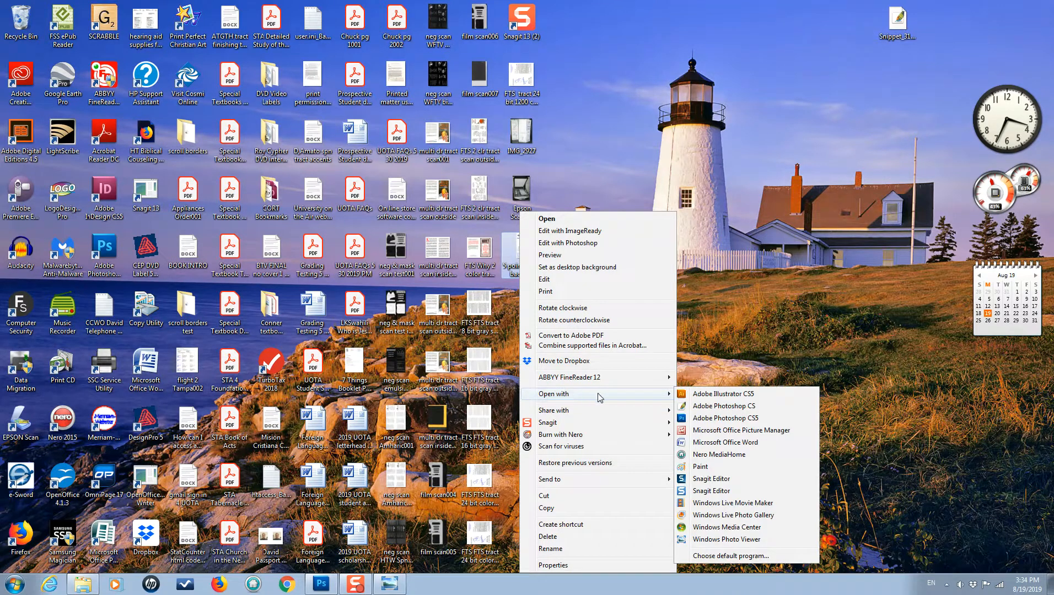
pyautogui.click(701, 419)
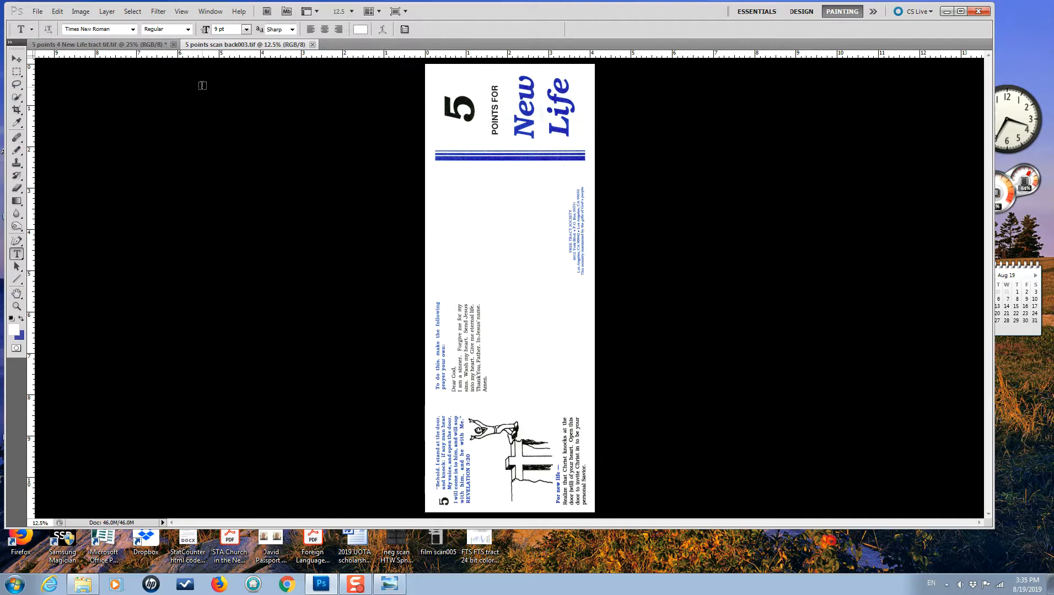
# Step: Rotate the scanned tract image 90° clockwise so its text reads upright
pyautogui.click(80, 12)
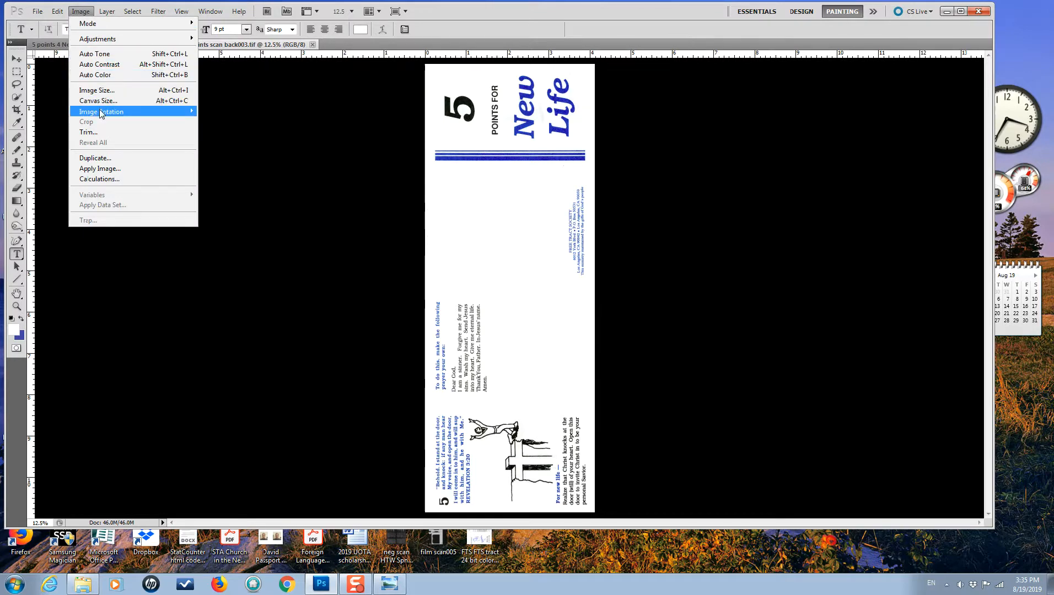
pyautogui.moveTo(138, 111)
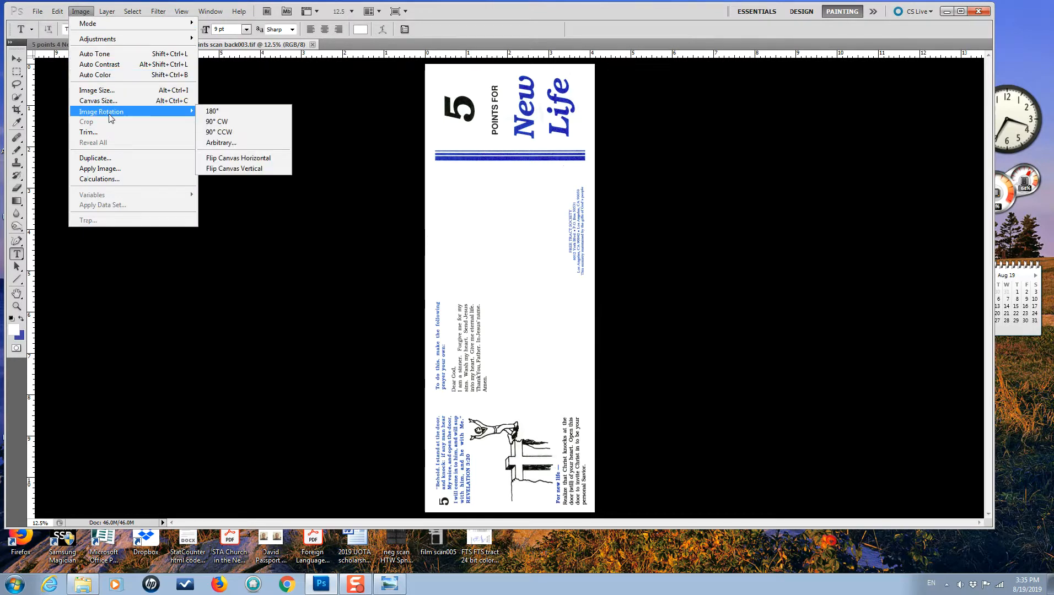
pyautogui.click(219, 121)
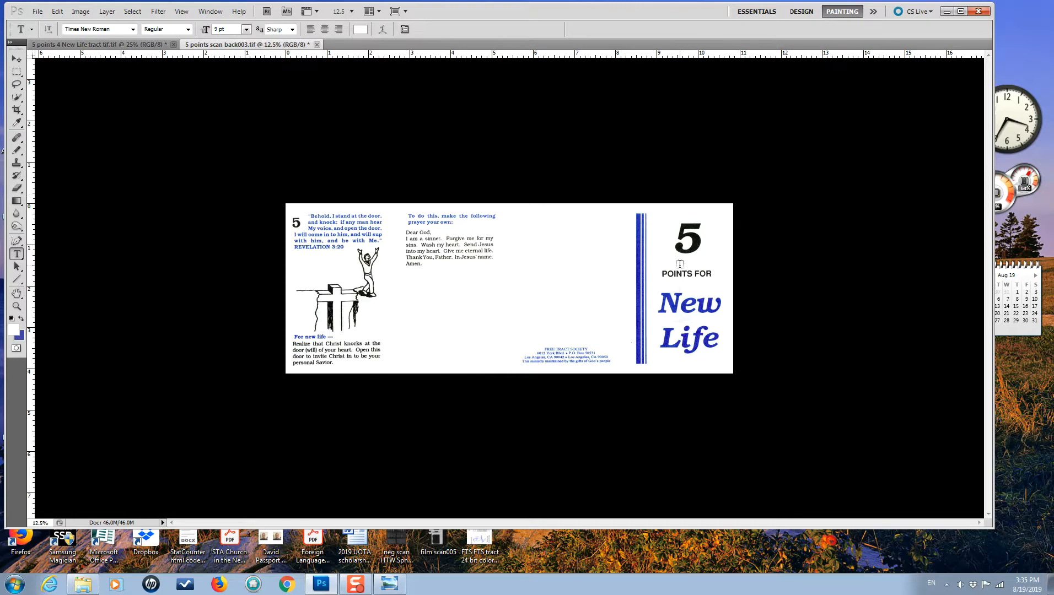
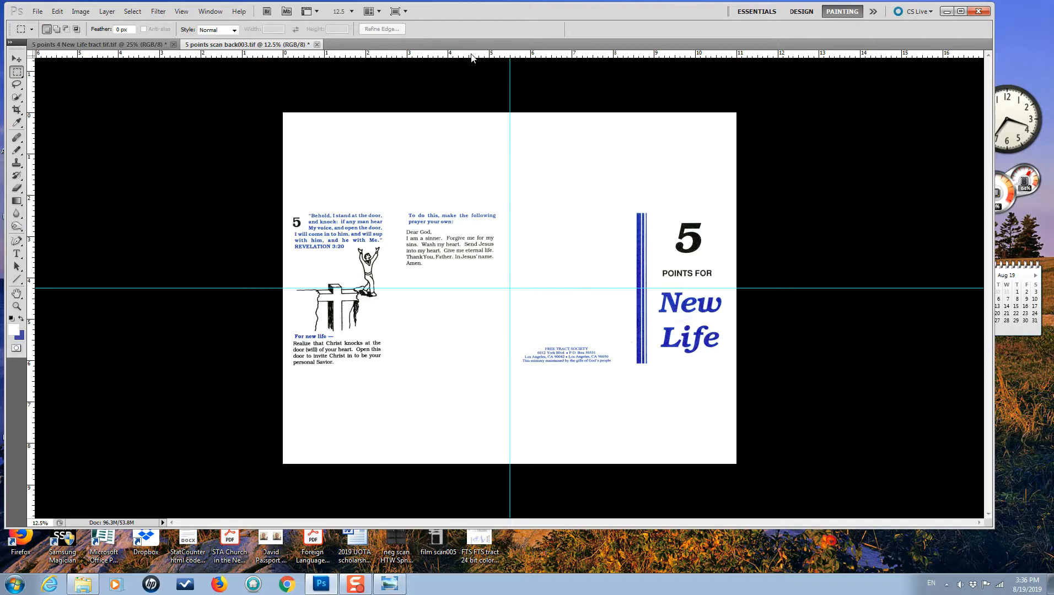
# Step: Add margin guides about 0.25 inch inside the page's top, left and right edges
pyautogui.moveTo(470, 59); pyautogui.dragTo(474, 123)
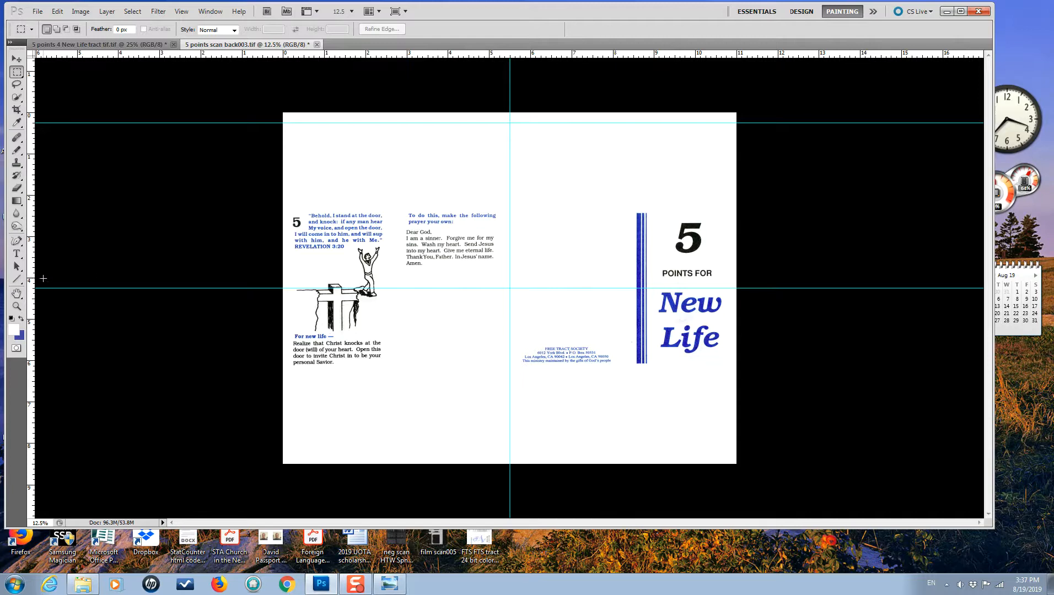
pyautogui.moveTo(32, 261); pyautogui.dragTo(293, 254)
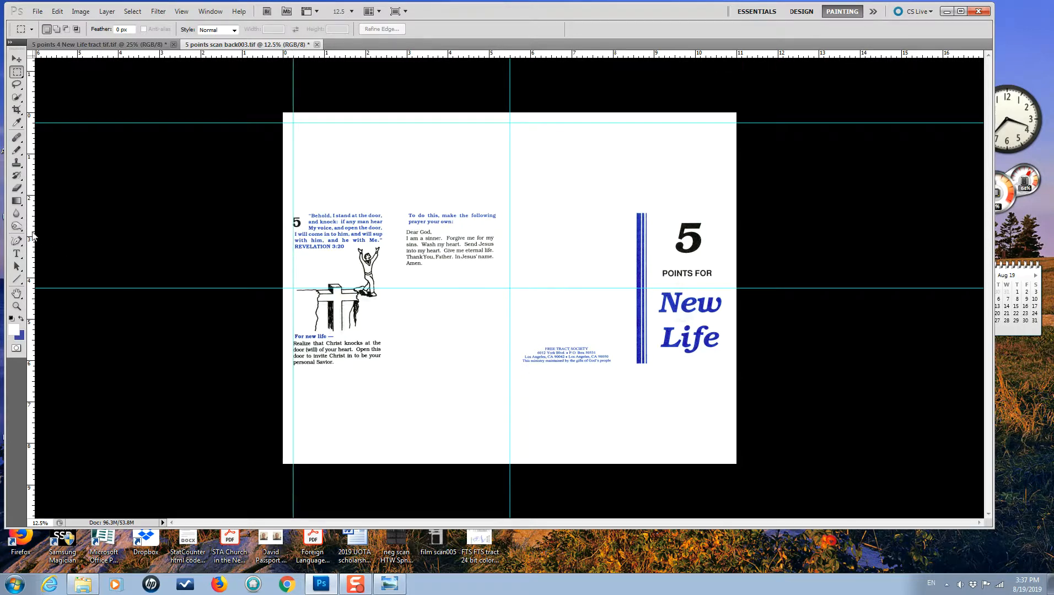
pyautogui.moveTo(33, 232); pyautogui.dragTo(726, 256)
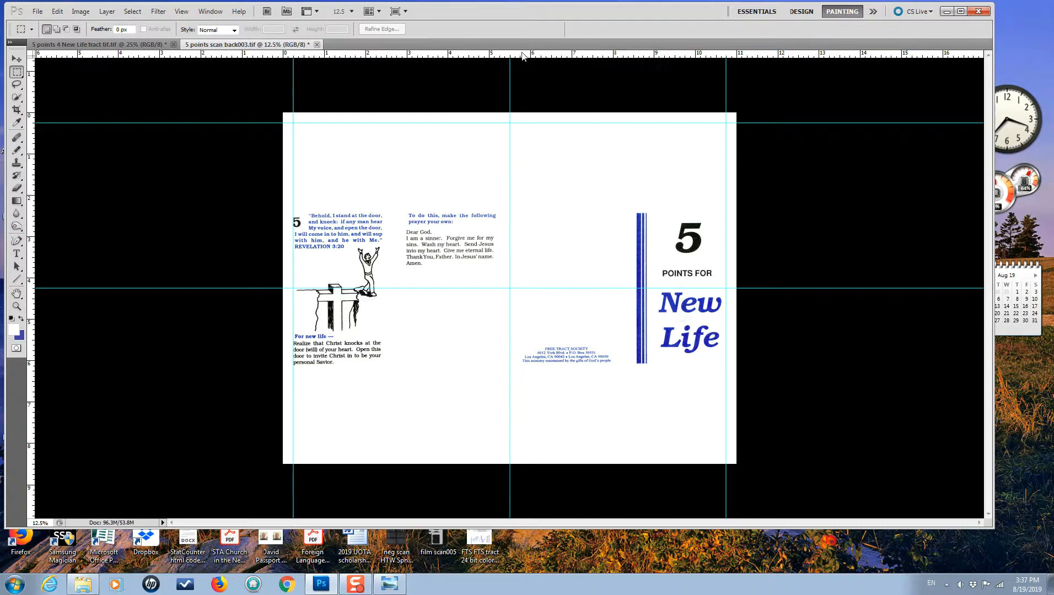
# Step: Add horizontal guides about 0.25 inch above and below the page's centre guide, and vertical fold guides at about 2.75 and 8.25 inches
pyautogui.moveTo(523, 55); pyautogui.dragTo(524, 277)
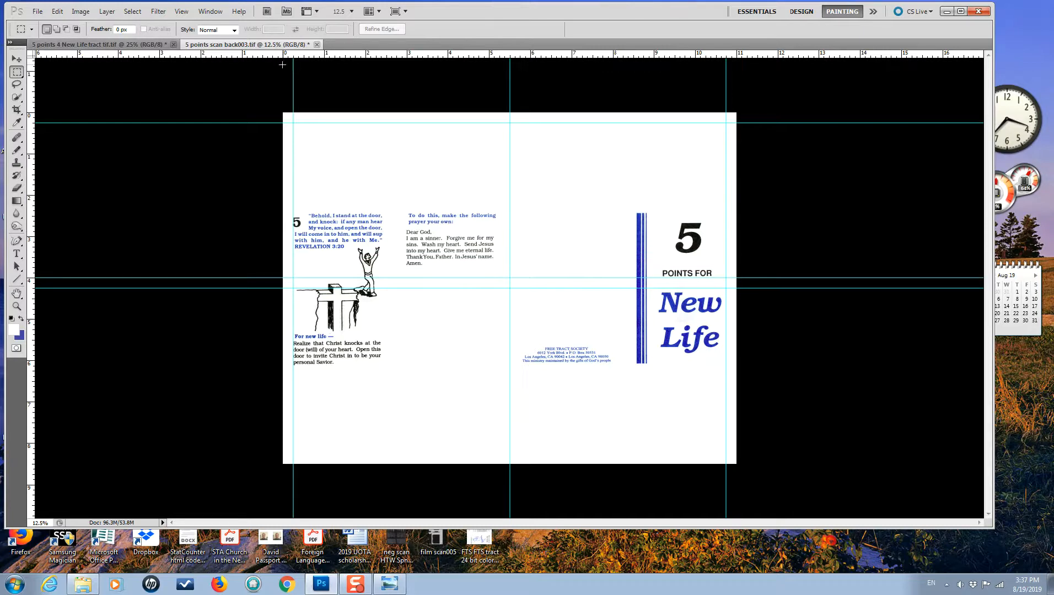
pyautogui.moveTo(394, 54); pyautogui.dragTo(397, 299)
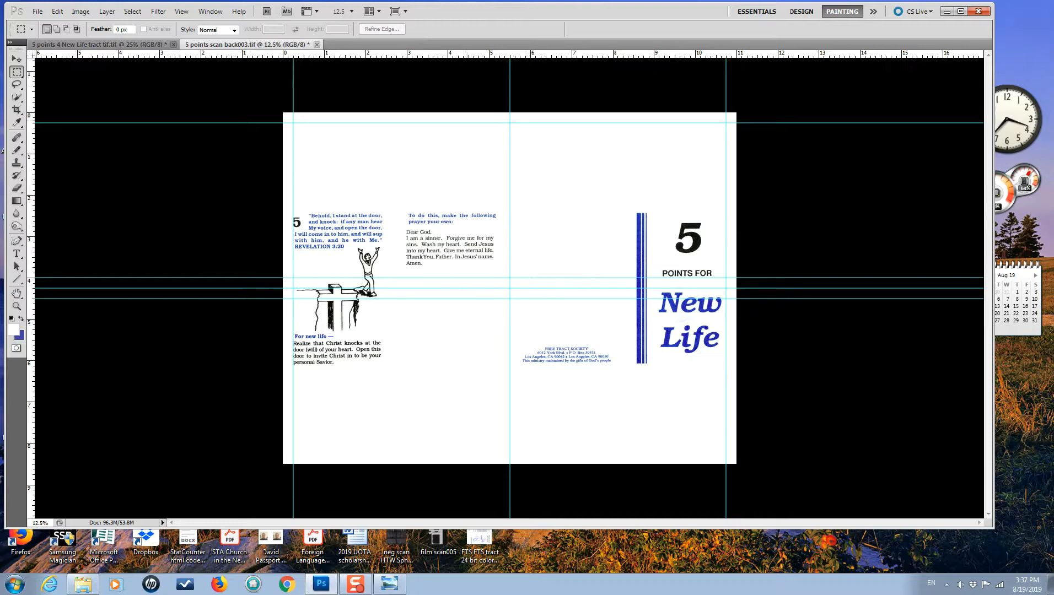
pyautogui.moveTo(31, 172); pyautogui.dragTo(396, 166)
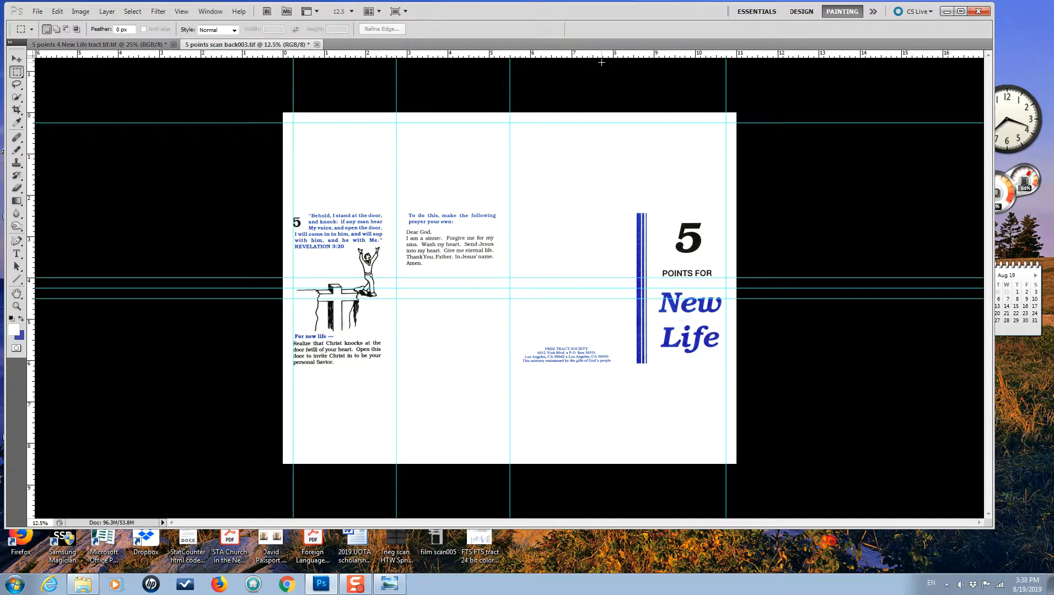
pyautogui.moveTo(31, 106); pyautogui.dragTo(623, 117)
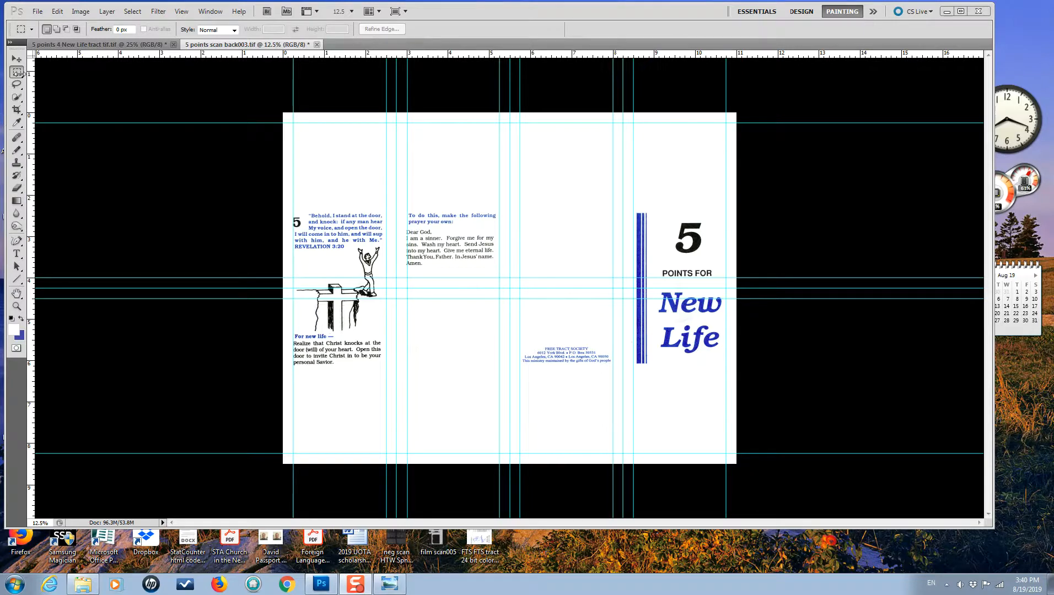
# Step: Select the whole tract artwork with a rectangular marquee, move it straight up between the upper half's margin guides, and clear the selection
pyautogui.click(18, 73)
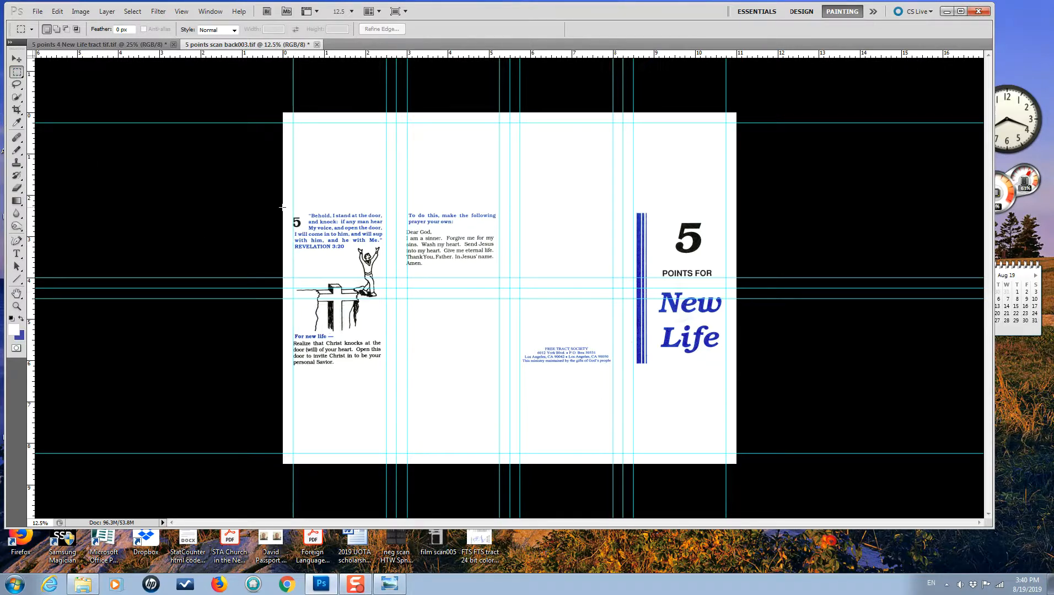
pyautogui.moveTo(282, 207); pyautogui.dragTo(706, 235)
pyautogui.moveTo(730, 328); pyautogui.dragTo(738, 371)
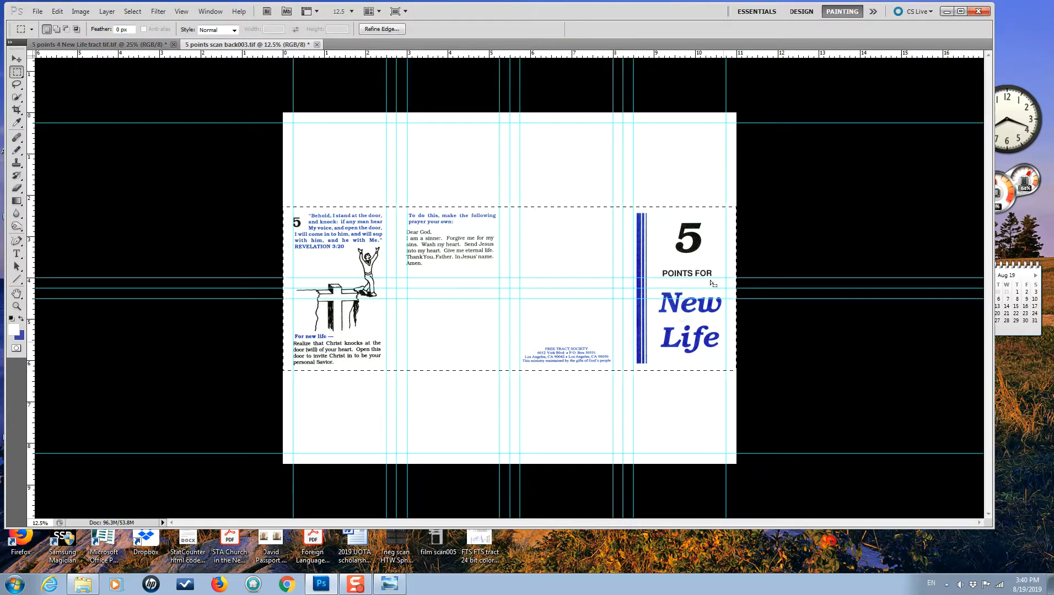
pyautogui.click(17, 59)
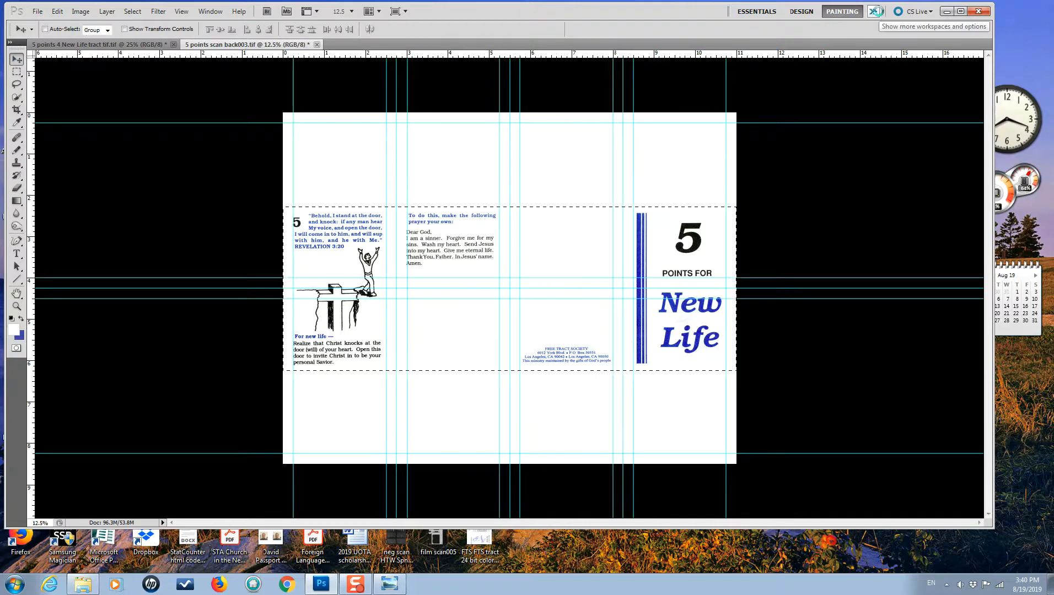
pyautogui.hotkey('shift', 'Up')
pyautogui.hotkey('shift', 'Up')
pyautogui.hotkey('shift', 'Up')
pyautogui.hotkey('shift', 'Up')
pyautogui.hotkey('shift', 'Up')
pyautogui.hotkey('shift', 'Up')
pyautogui.hotkey('shift', 'Up')
pyautogui.hotkey('shift', 'Up')
pyautogui.hotkey('shift', 'Up')
pyautogui.hotkey('shift', 'Up')
pyautogui.hotkey('shift', 'Up')
pyautogui.hotkey('shift', 'Up')
pyautogui.hotkey('shift', 'Up')
pyautogui.hotkey('shift', 'Up')
pyautogui.hotkey('shift', 'Up')
pyautogui.hotkey('shift', 'Up')
pyautogui.hotkey('shift', 'Up')
pyautogui.hotkey('shift', 'Up')
pyautogui.hotkey('shift', 'Up')
pyautogui.hotkey('shift', 'Up')
pyautogui.hotkey('shift', 'Up')
pyautogui.hotkey('shift', 'Up')
pyautogui.hotkey('shift', 'Up')
pyautogui.hotkey('shift', 'Up')
pyautogui.hotkey('shift', 'Up')
pyautogui.hotkey('shift', 'Up')
pyautogui.hotkey('shift', 'Up')
pyautogui.hotkey('shift', 'Up')
pyautogui.hotkey('shift', 'Up')
pyautogui.hotkey('shift', 'Up')
pyautogui.hotkey('shift', 'Up')
pyautogui.hotkey('shift', 'Up')
pyautogui.hotkey('shift', 'Up')
pyautogui.hotkey('shift', 'Up')
pyautogui.hotkey('shift', 'Up')
pyautogui.hotkey('shift', 'Up')
pyautogui.hotkey('shift', 'Up')
pyautogui.hotkey('shift', 'Up')
pyautogui.hotkey('shift', 'Up')
pyautogui.hotkey('shift', 'Up')
pyautogui.hotkey('shift', 'Up')
pyautogui.hotkey('shift', 'Up')
pyautogui.hotkey('shift', 'Up')
pyautogui.hotkey('shift', 'Up')
pyautogui.hotkey('shift', 'Up')
pyautogui.hotkey('shift', 'Up')
pyautogui.hotkey('shift', 'Up')
pyautogui.hotkey('shift', 'Up')
pyautogui.hotkey('shift', 'Up')
pyautogui.hotkey('shift', 'Up')
pyautogui.hotkey('shift', 'Up')
pyautogui.hotkey('shift', 'Up')
pyautogui.hotkey('shift', 'Up')
pyautogui.hotkey('shift', 'Up')
pyautogui.hotkey('shift', 'Up')
pyautogui.hotkey('shift', 'Up')
pyautogui.hotkey('shift', 'Up')
pyautogui.hotkey('shift', 'Up')
pyautogui.hotkey('shift', 'Up')
pyautogui.hotkey('shift', 'Up')
pyautogui.hotkey('shift', 'Up')
pyautogui.hotkey('shift', 'Up')
pyautogui.hotkey('shift', 'Up')
pyautogui.hotkey('shift', 'Up')
pyautogui.hotkey('shift', 'Up')
pyautogui.hotkey('shift', 'Up')
pyautogui.hotkey('shift', 'Up')
pyautogui.hotkey('shift', 'Up')
pyautogui.hotkey('shift', 'Up')
pyautogui.hotkey('shift', 'Up')
pyautogui.hotkey('shift', 'Up')
pyautogui.hotkey('shift', 'Up')
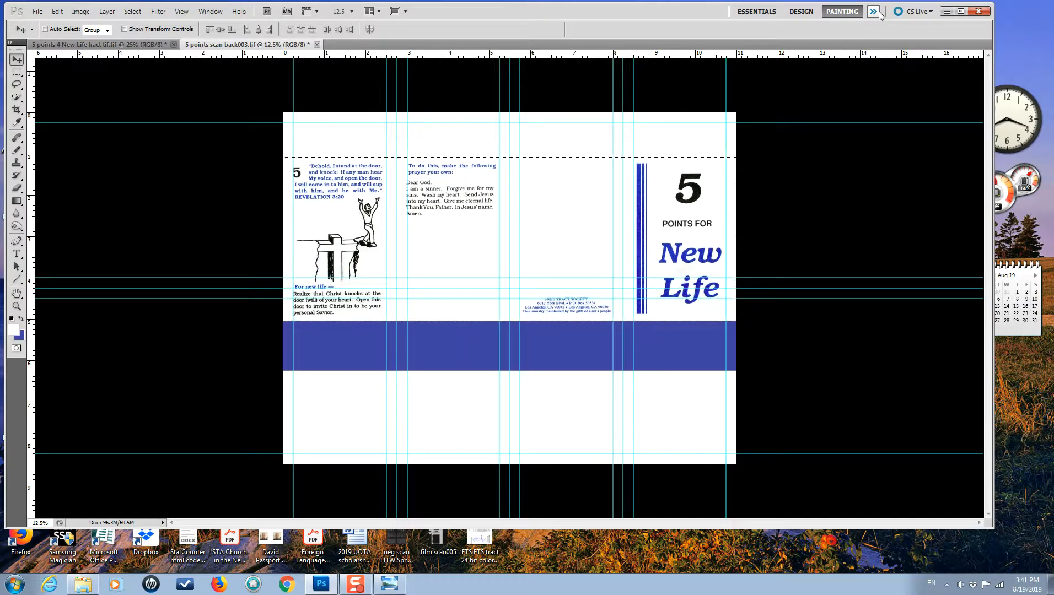
pyautogui.hotkey('shift', 'Up')
pyautogui.hotkey('shift', 'Up')
pyautogui.hotkey('shift', 'Up')
pyautogui.hotkey('shift', 'Up')
pyautogui.hotkey('shift', 'Up')
pyautogui.hotkey('shift', 'Up')
pyautogui.hotkey('shift', 'Up')
pyautogui.hotkey('shift', 'Up')
pyautogui.hotkey('shift', 'Up')
pyautogui.hotkey('shift', 'Up')
pyautogui.hotkey('shift', 'Up')
pyautogui.hotkey('shift', 'Up')
pyautogui.hotkey('shift', 'Up')
pyautogui.hotkey('shift', 'Up')
pyautogui.hotkey('shift', 'Up')
pyautogui.hotkey('shift', 'Up')
pyautogui.hotkey('shift', 'Up')
pyautogui.hotkey('shift', 'Up')
pyautogui.hotkey('shift', 'Up')
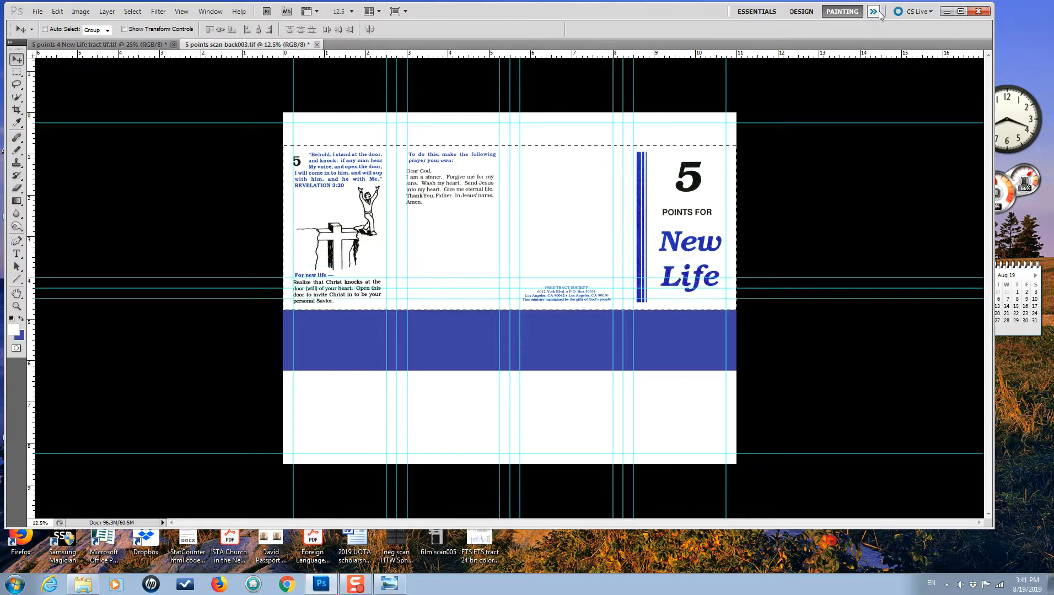
pyautogui.hotkey('shift', 'Up')
pyautogui.hotkey('shift', 'Up')
pyautogui.hotkey('shift', 'Up')
pyautogui.hotkey('shift', 'Up')
pyautogui.hotkey('shift', 'Up')
pyautogui.hotkey('shift', 'Up')
pyautogui.hotkey('shift', 'Up')
pyautogui.hotkey('shift', 'Up')
pyautogui.hotkey('shift', 'Up')
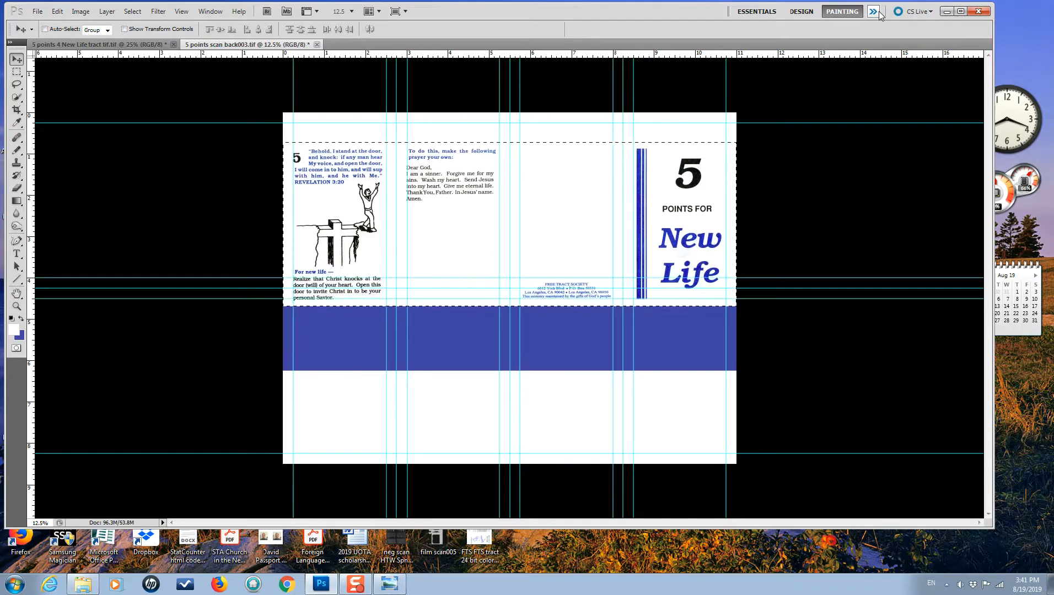
pyautogui.hotkey('shift', 'Up')
pyautogui.hotkey('shift', 'Up')
pyautogui.hotkey('shift', 'Up')
pyautogui.hotkey('shift', 'Up')
pyautogui.hotkey('shift', 'Up')
pyautogui.hotkey('shift', 'Up')
pyautogui.hotkey('shift', 'Up')
pyautogui.hotkey('shift', 'Up')
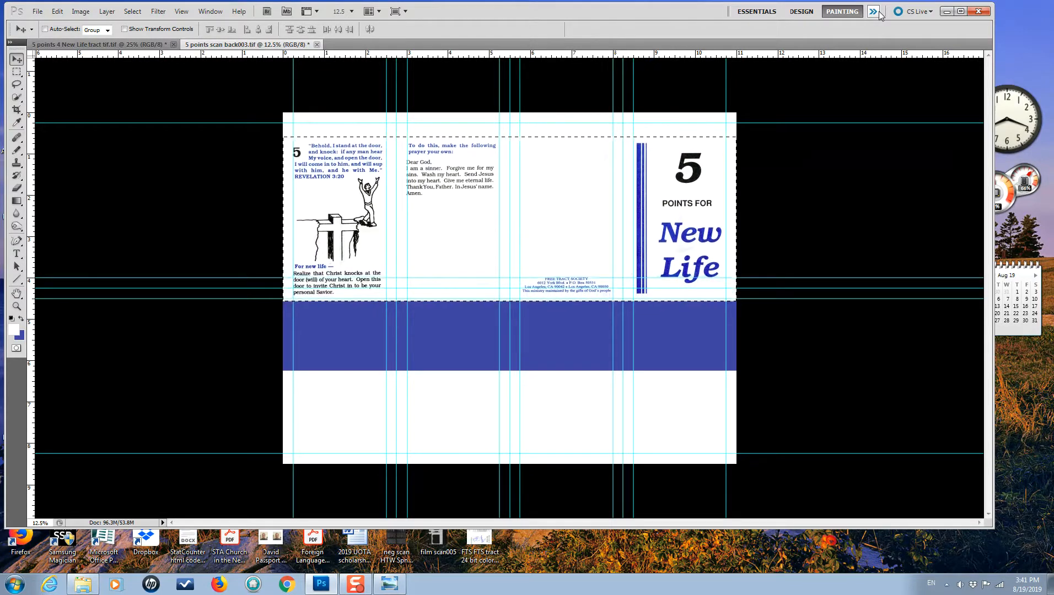
pyautogui.hotkey('shift', 'Up')
pyautogui.hotkey('shift', 'Up')
pyautogui.hotkey('shift', 'Up')
pyautogui.hotkey('shift', 'Up')
pyautogui.hotkey('shift', 'Up')
pyautogui.hotkey('shift', 'Up')
pyautogui.hotkey('shift', 'Up')
pyautogui.hotkey('shift', 'Up')
pyautogui.hotkey('shift', 'Up')
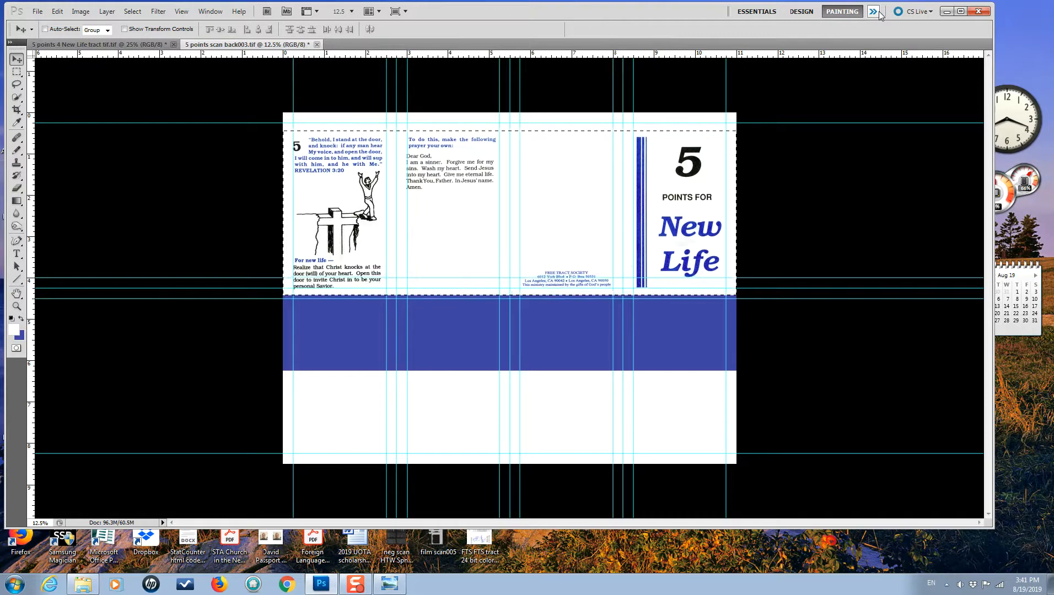
pyautogui.hotkey('shift', 'Up')
pyautogui.hotkey('shift', 'Up')
pyautogui.hotkey('shift', 'Up')
pyautogui.hotkey('shift', 'Up')
pyautogui.hotkey('shift', 'Up')
pyautogui.hotkey('shift', 'Up')
pyautogui.hotkey('shift', 'Up')
pyautogui.hotkey('shift', 'Up')
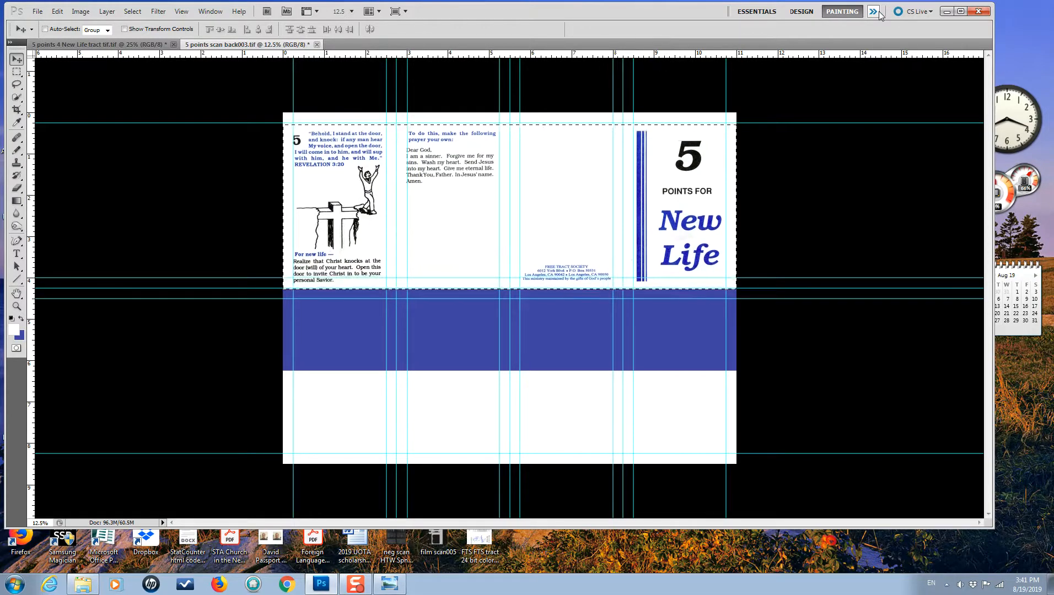
pyautogui.hotkey('shift', 'Up')
pyautogui.hotkey('shift', 'Up')
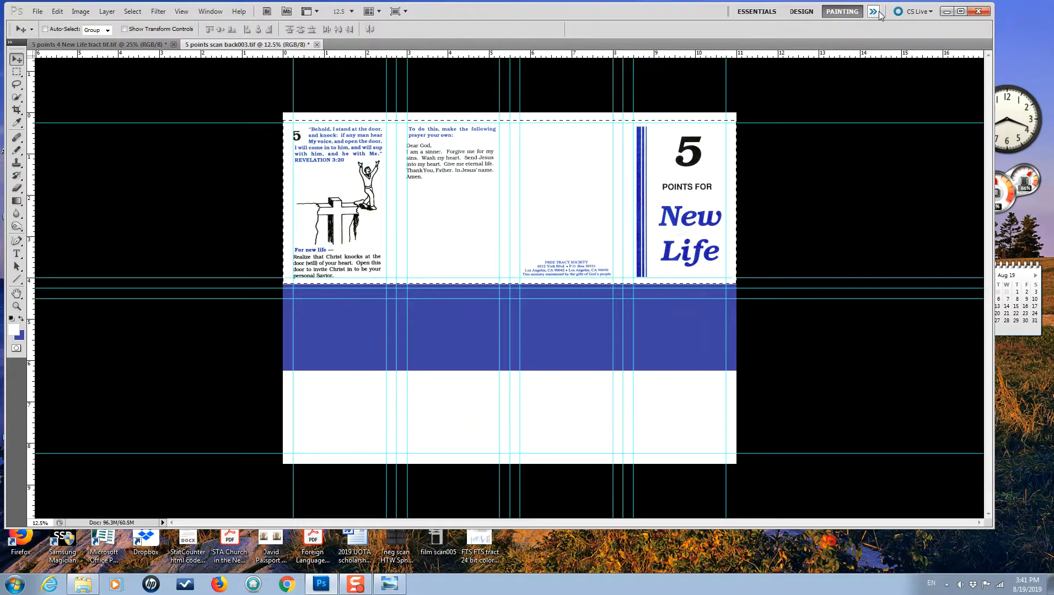
pyautogui.hotkey('shift', 'Up')
pyautogui.hotkey('shift', 'Up')
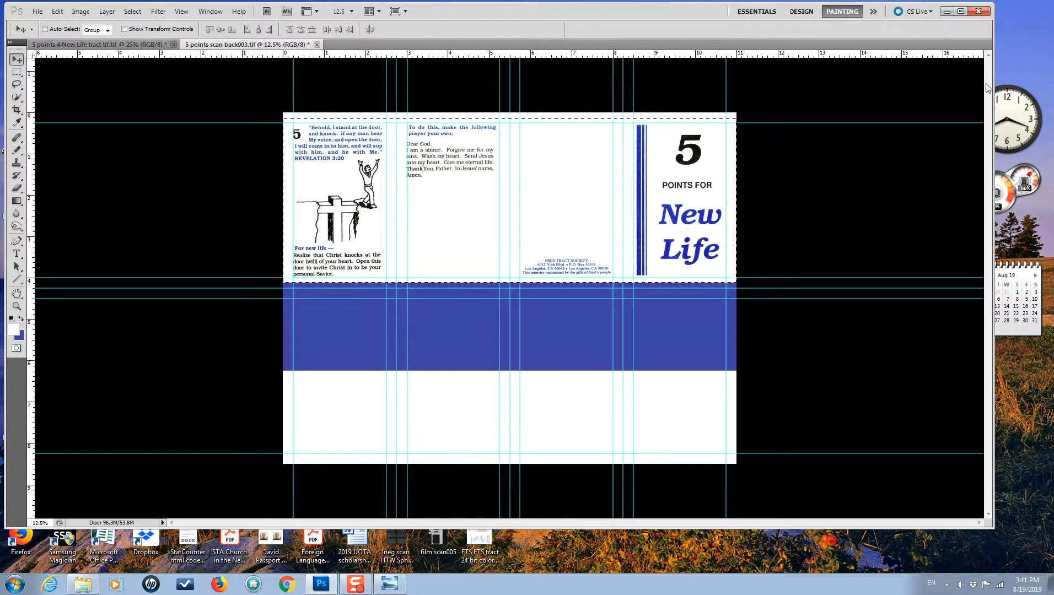
pyautogui.click(130, 12)
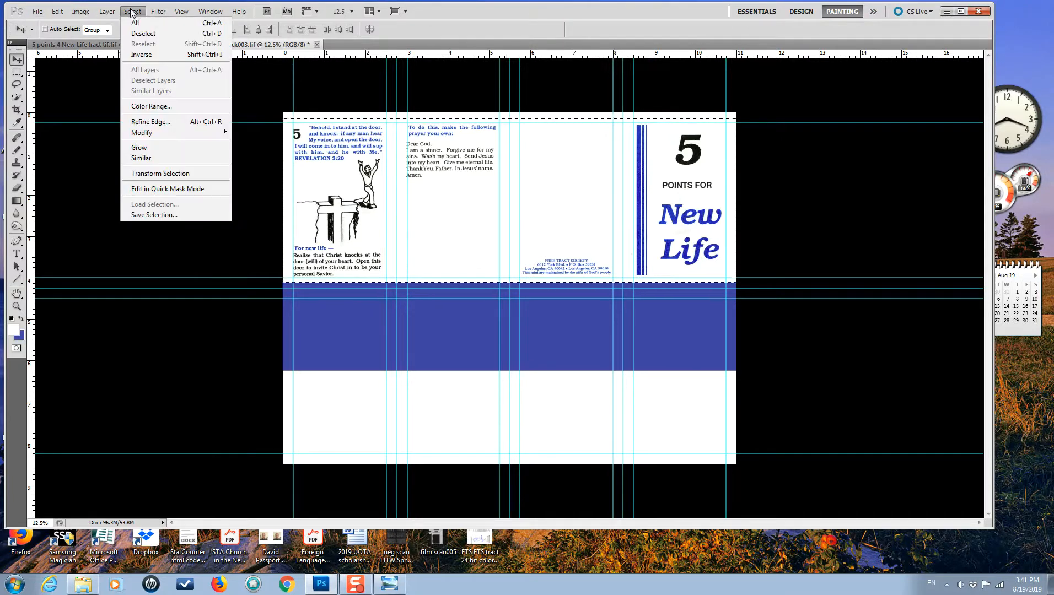
pyautogui.click(137, 35)
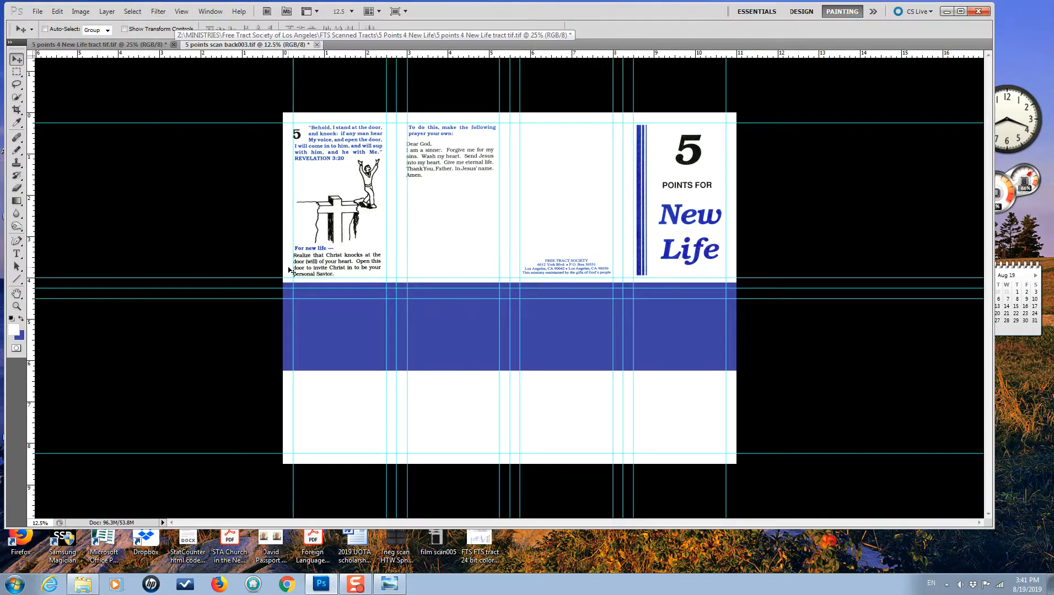
# Step: Select the blue band below the moved artwork, fill it with White at 100% opacity in Normal mode, and deselect
pyautogui.click(17, 73)
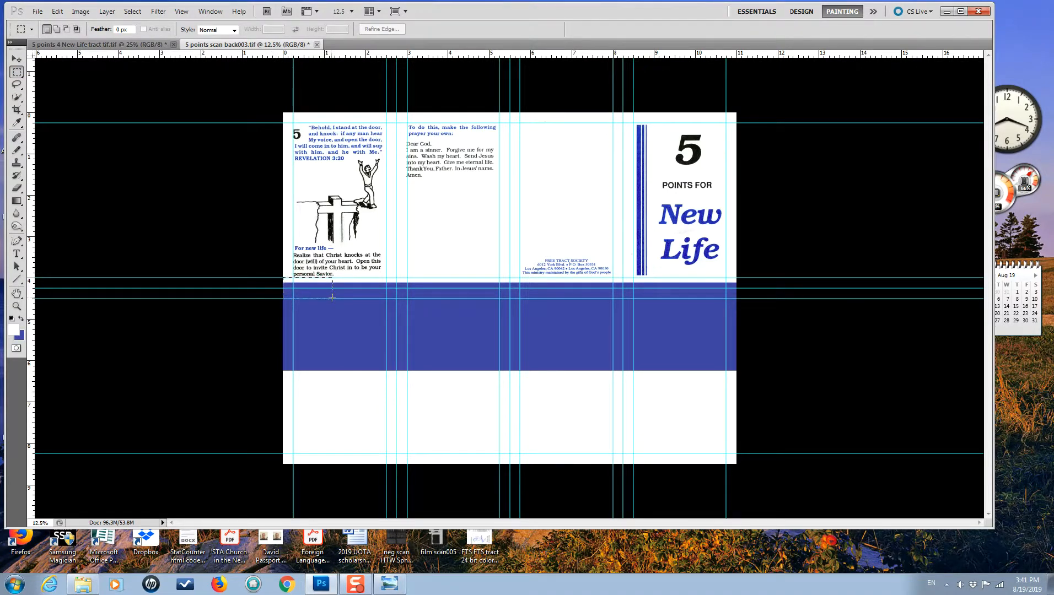
pyautogui.moveTo(382, 313); pyautogui.dragTo(522, 339)
pyautogui.moveTo(647, 373); pyautogui.dragTo(742, 380)
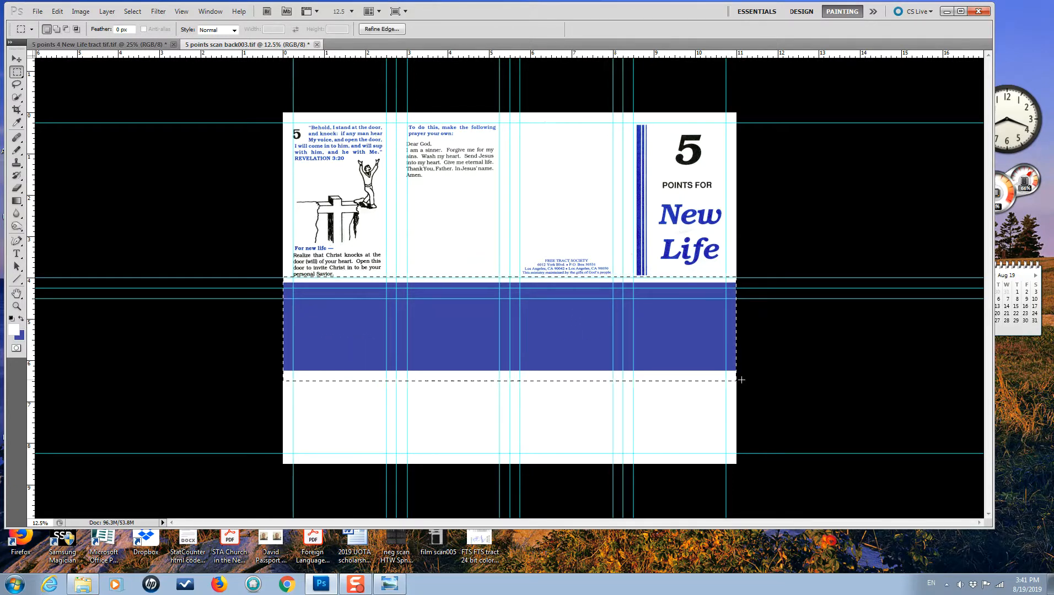
pyautogui.hotkey('shift', 'F5')
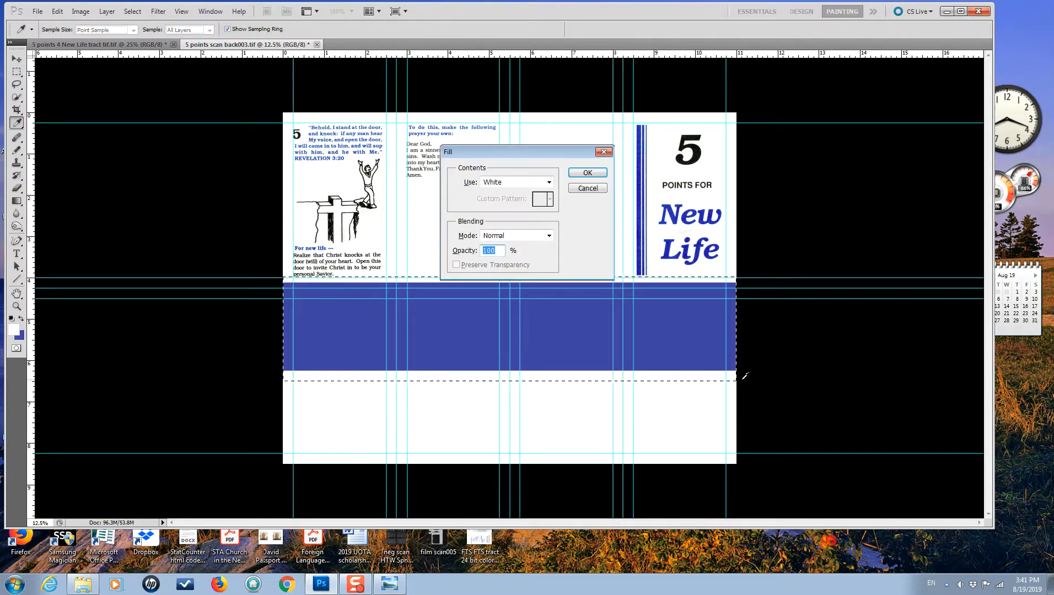
pyautogui.click(588, 175)
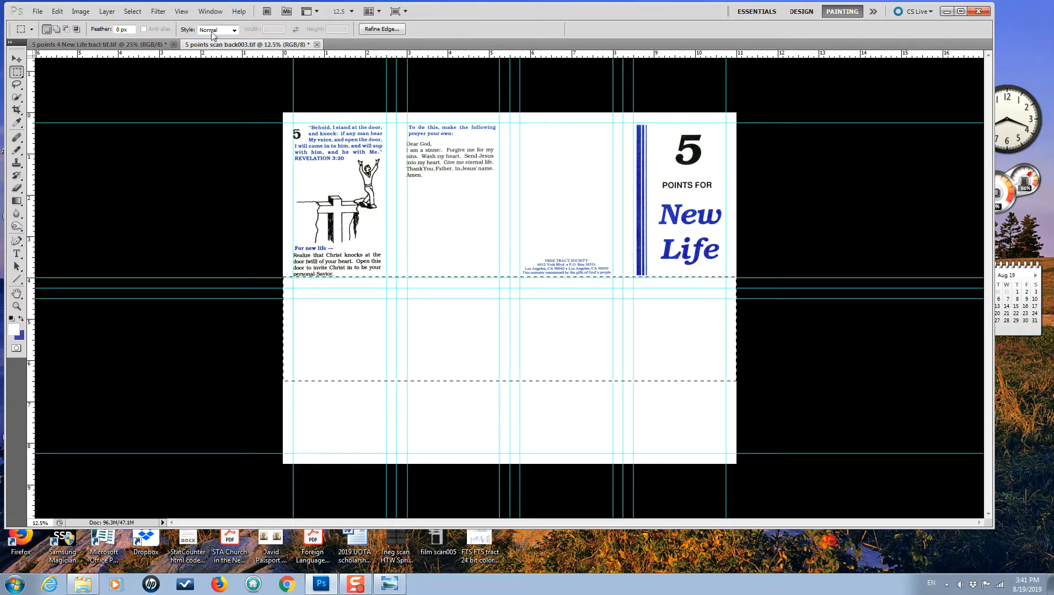
pyautogui.click(139, 12)
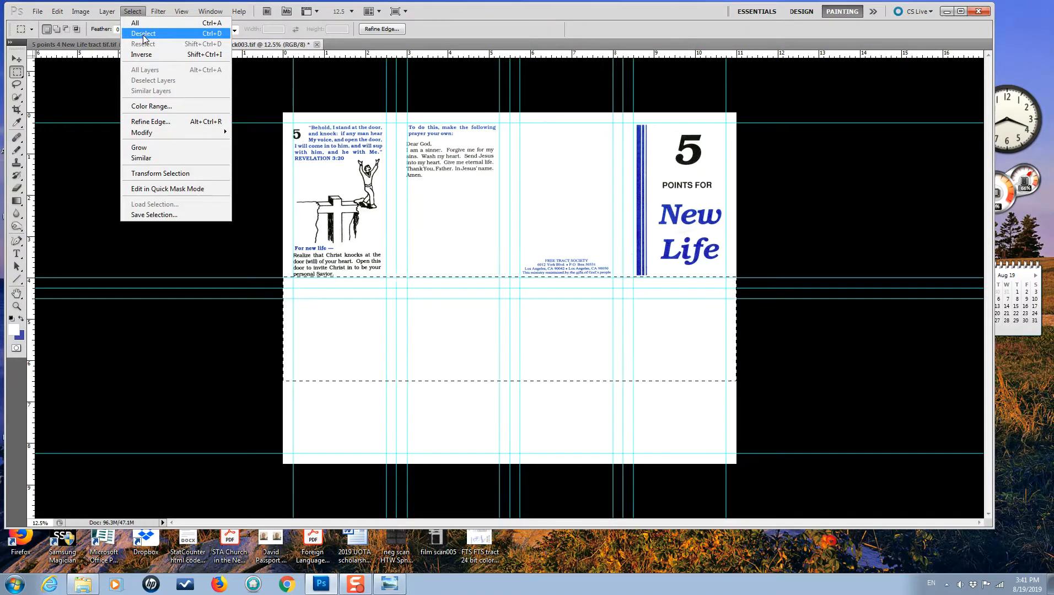
pyautogui.click(146, 35)
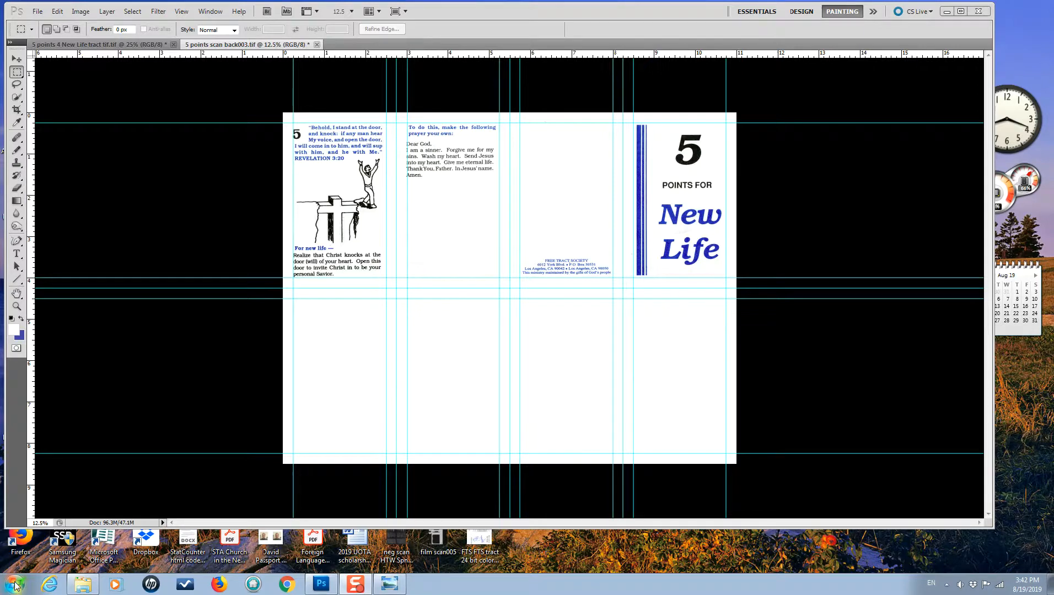
# Step: In Windows Explorer, browse the Public network drive to MINISTRIES, Free Tract Society of Los Angeles, FTS Scanned Tracts, 5 Points 4 New Life
pyautogui.click(15, 585)
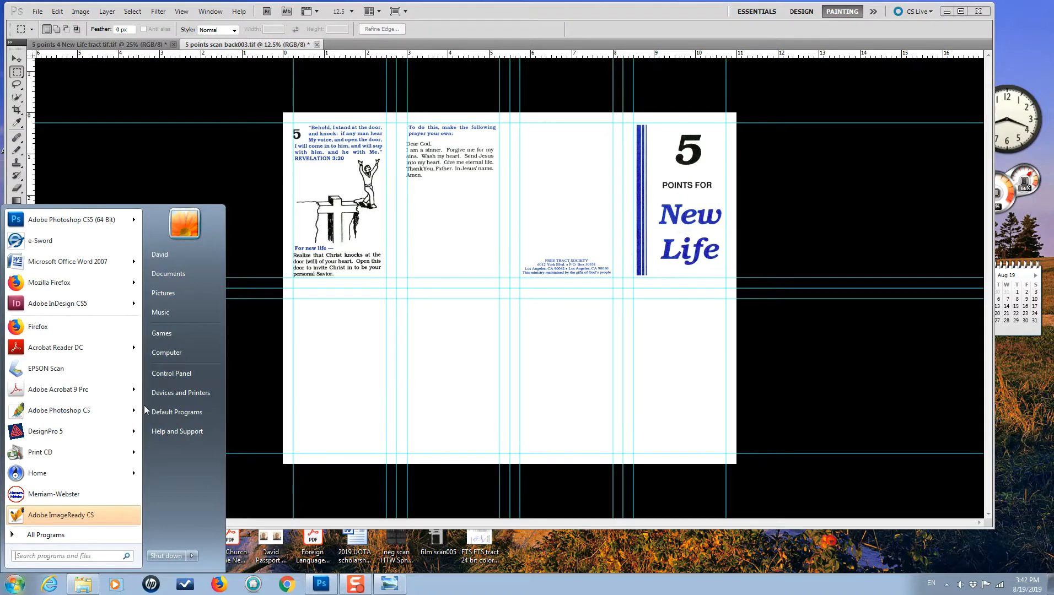
pyautogui.click(171, 352)
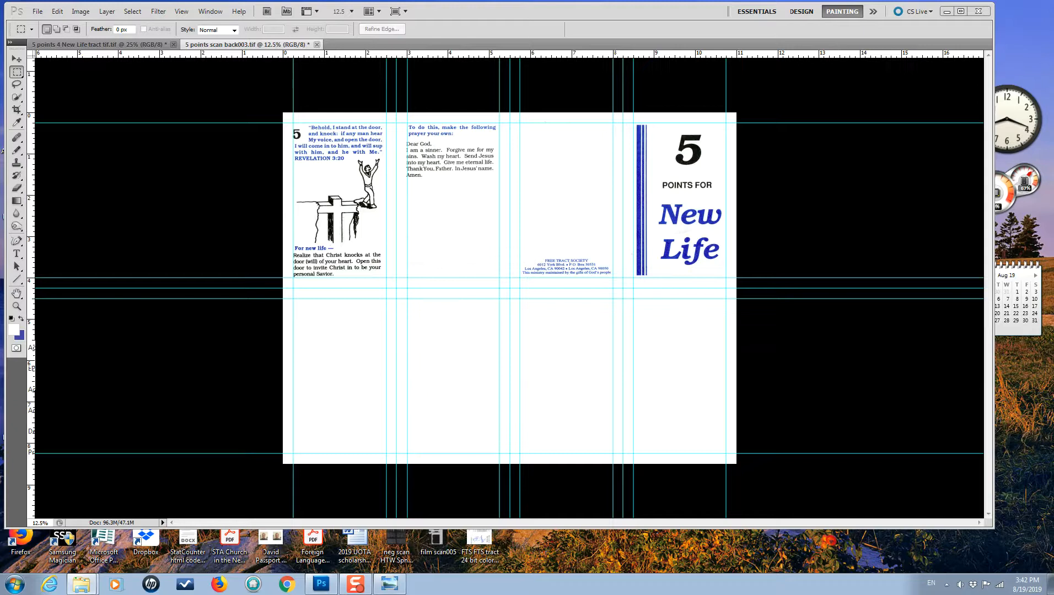
pyautogui.moveTo(1053, 179); pyautogui.dragTo(631, 60)
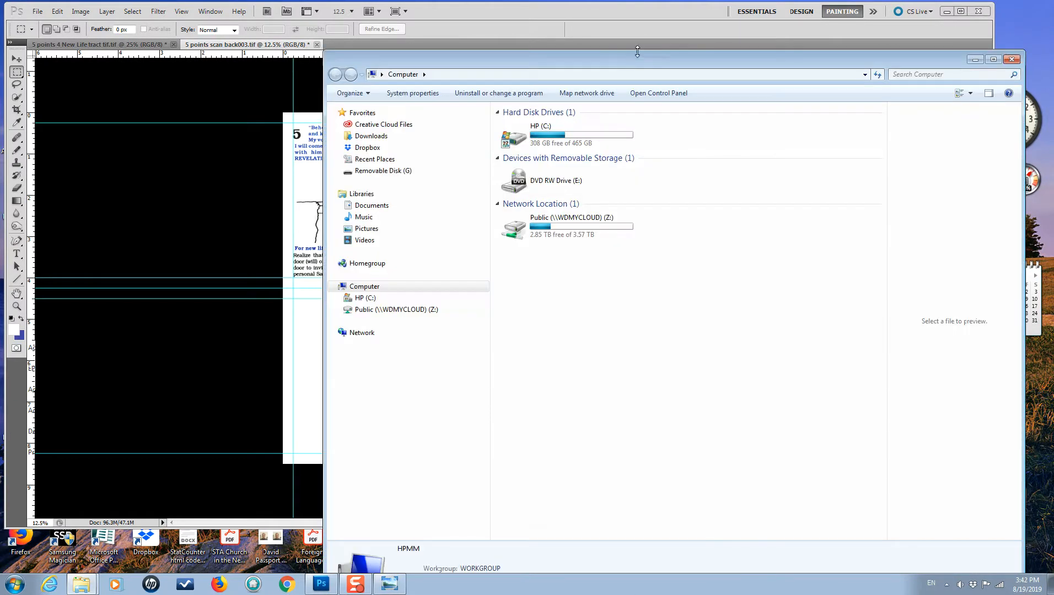
pyautogui.doubleClick(558, 227)
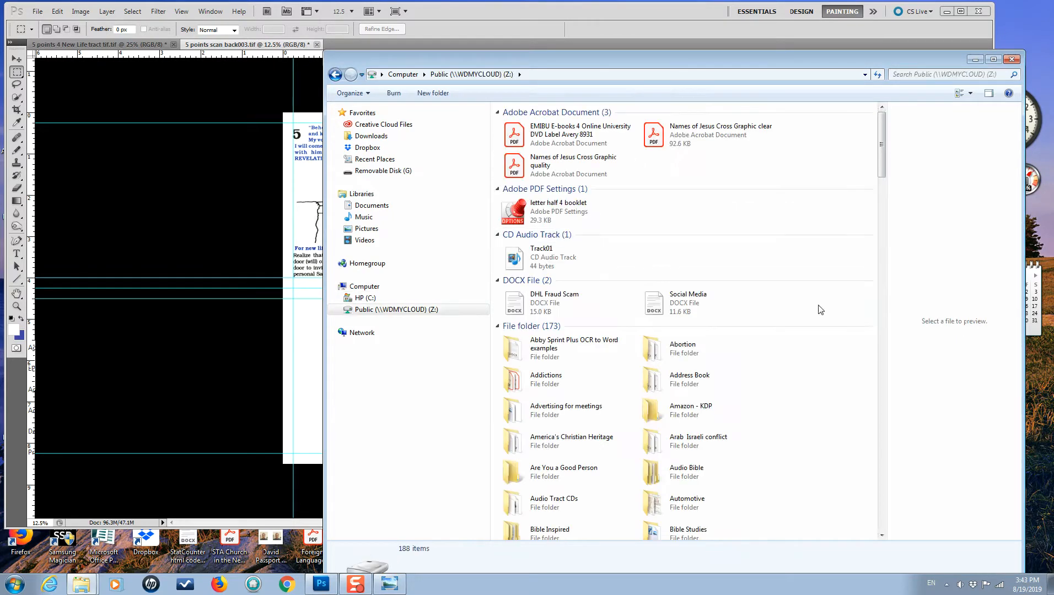
pyautogui.moveTo(879, 161); pyautogui.dragTo(903, 366)
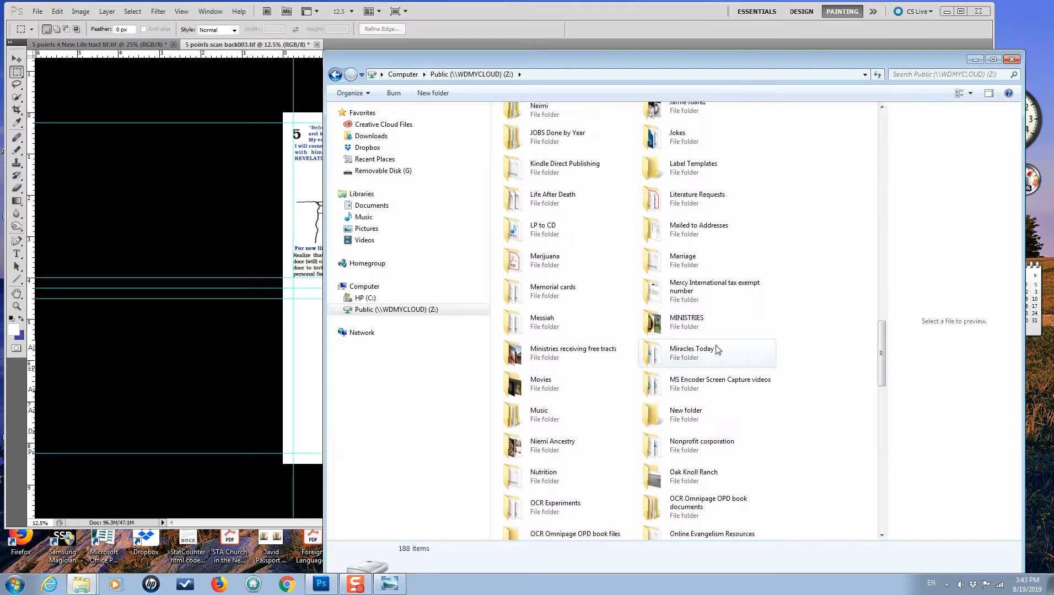
pyautogui.doubleClick(697, 322)
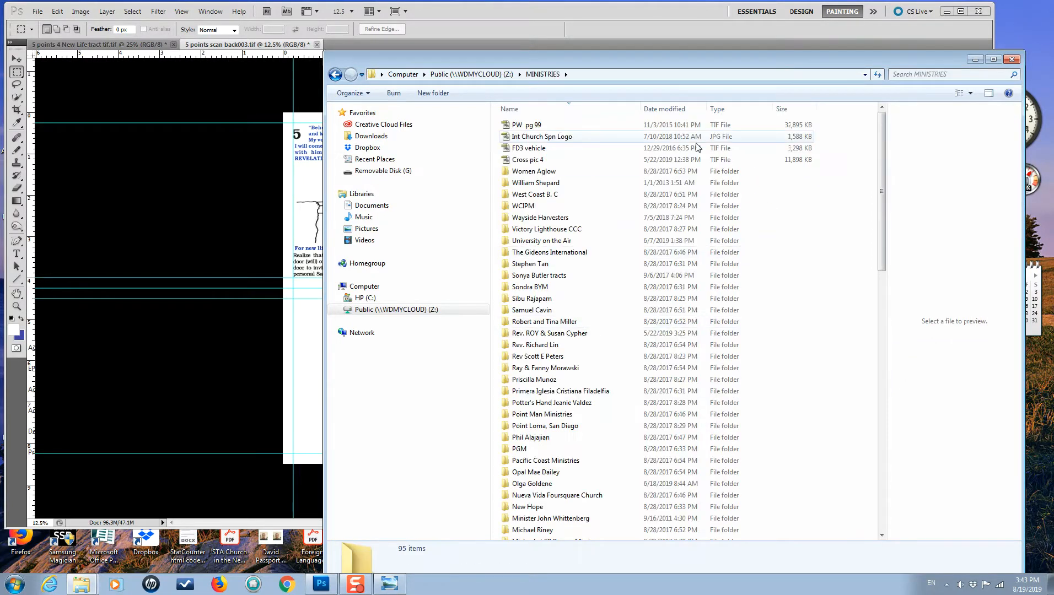
pyautogui.moveTo(879, 236); pyautogui.dragTo(877, 465)
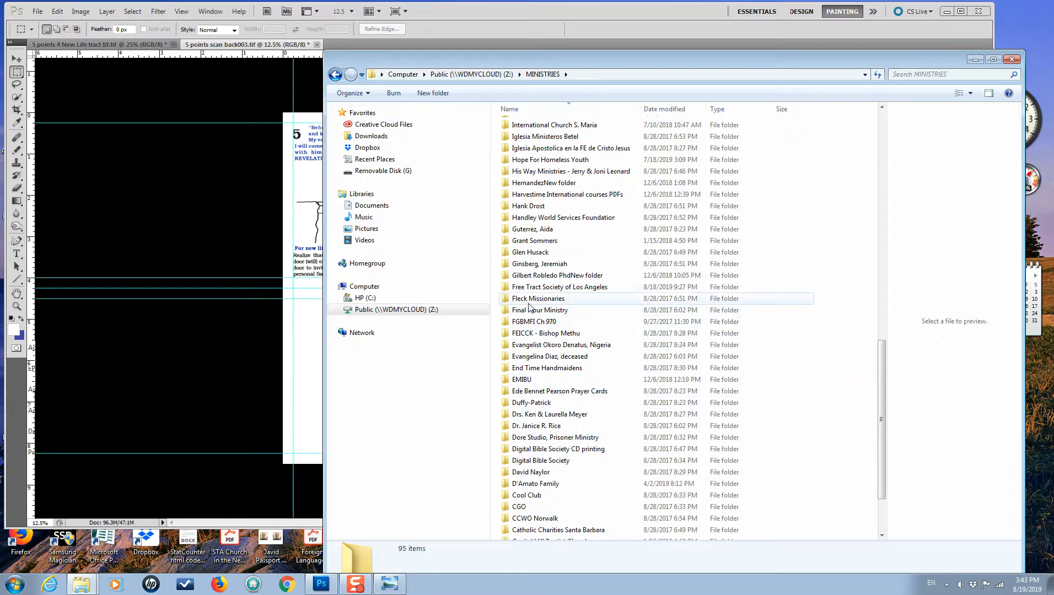
pyautogui.doubleClick(534, 287)
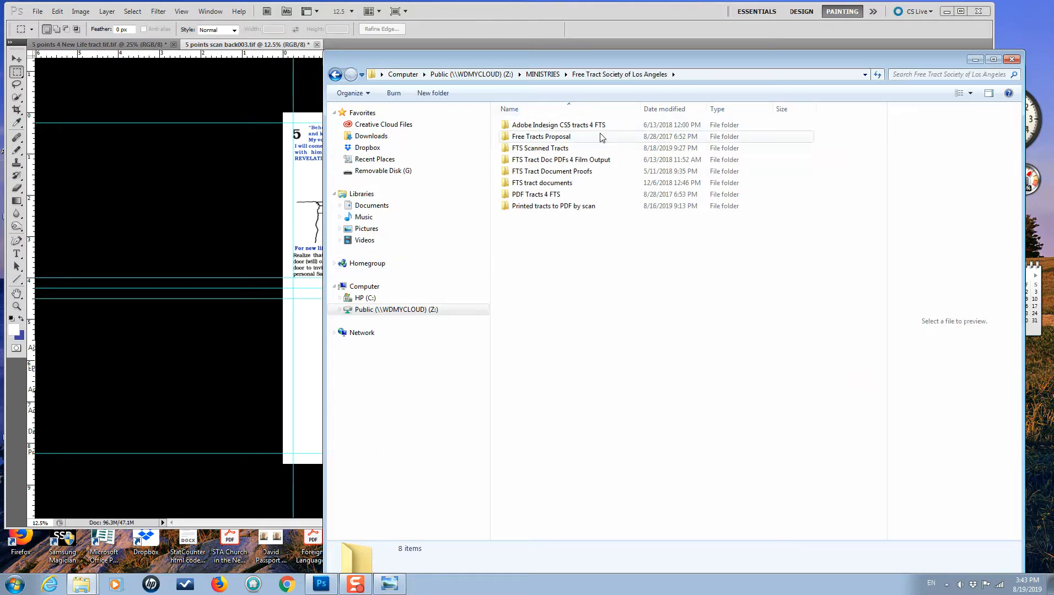
pyautogui.doubleClick(531, 149)
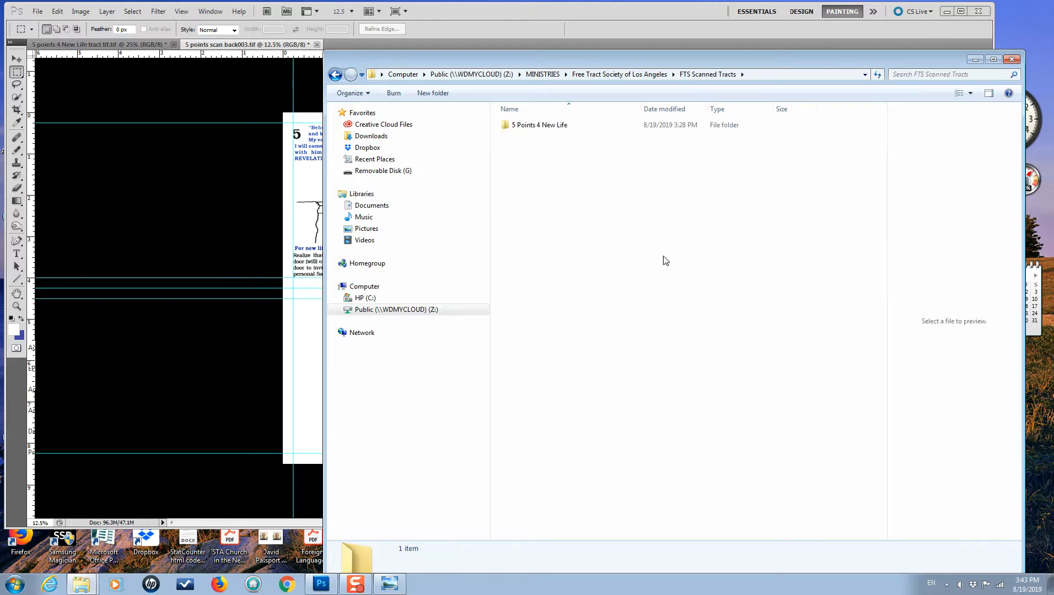
pyautogui.doubleClick(534, 125)
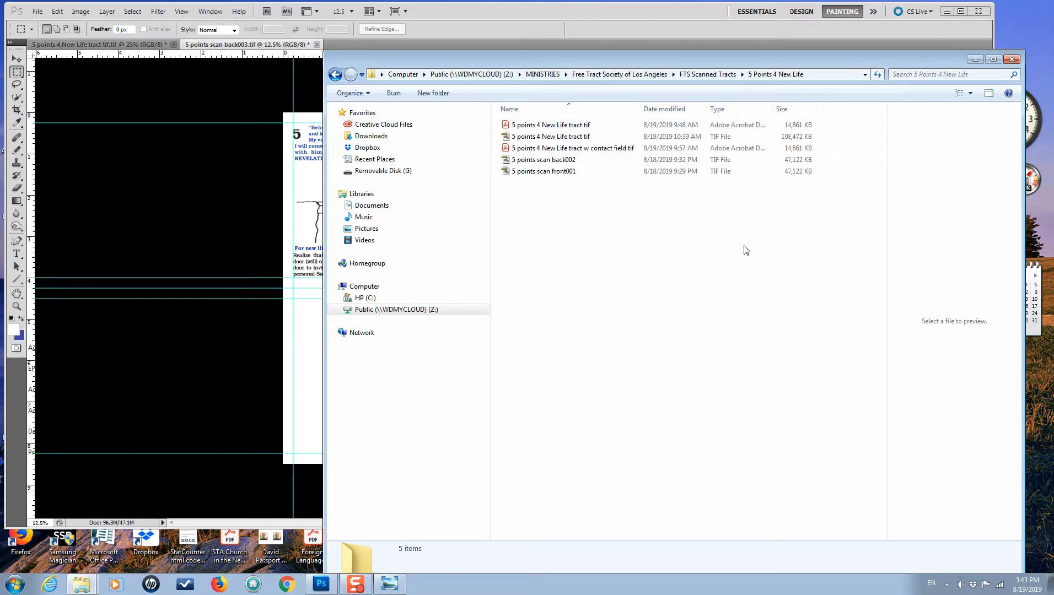
# Step: Open the scan file "5 points scan back002" in Adobe Photoshop CS5
pyautogui.rightClick(539, 161)
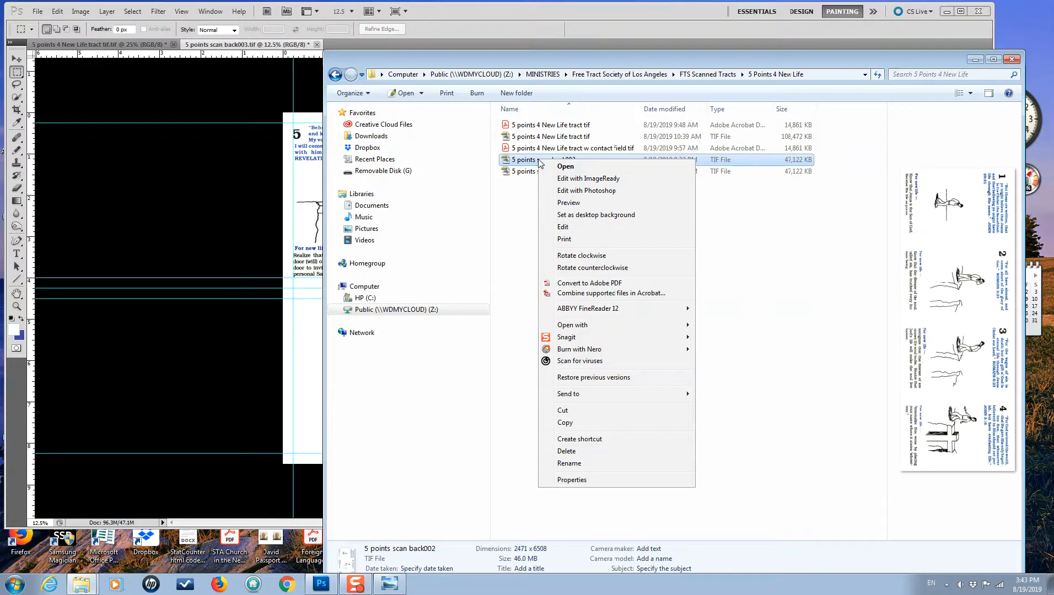
pyautogui.moveTo(576, 328)
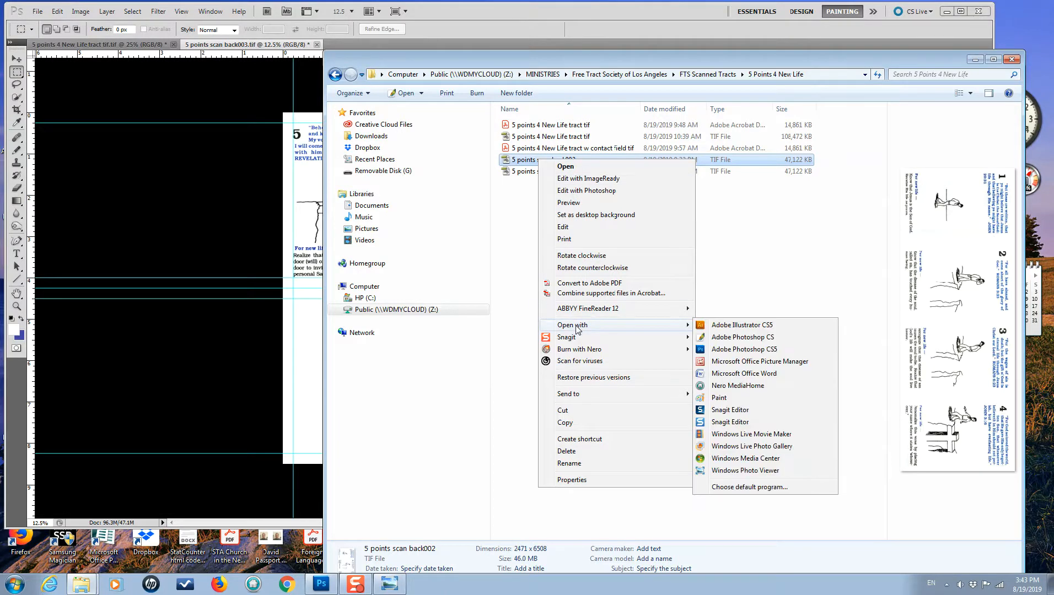
pyautogui.click(737, 349)
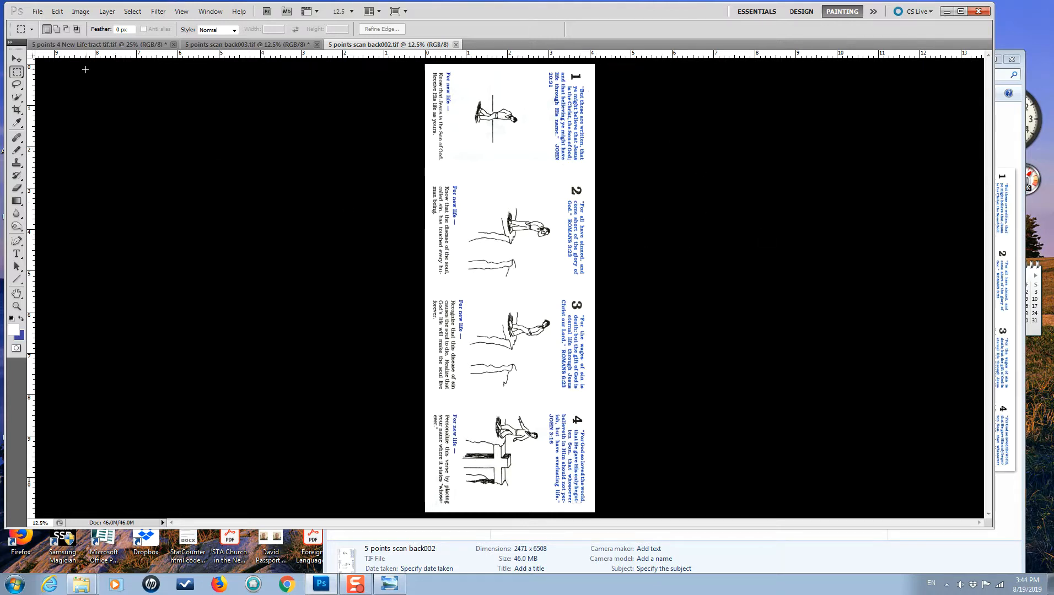
# Step: Rotate the whole back002 scan image 90° clockwise
pyautogui.click(80, 12)
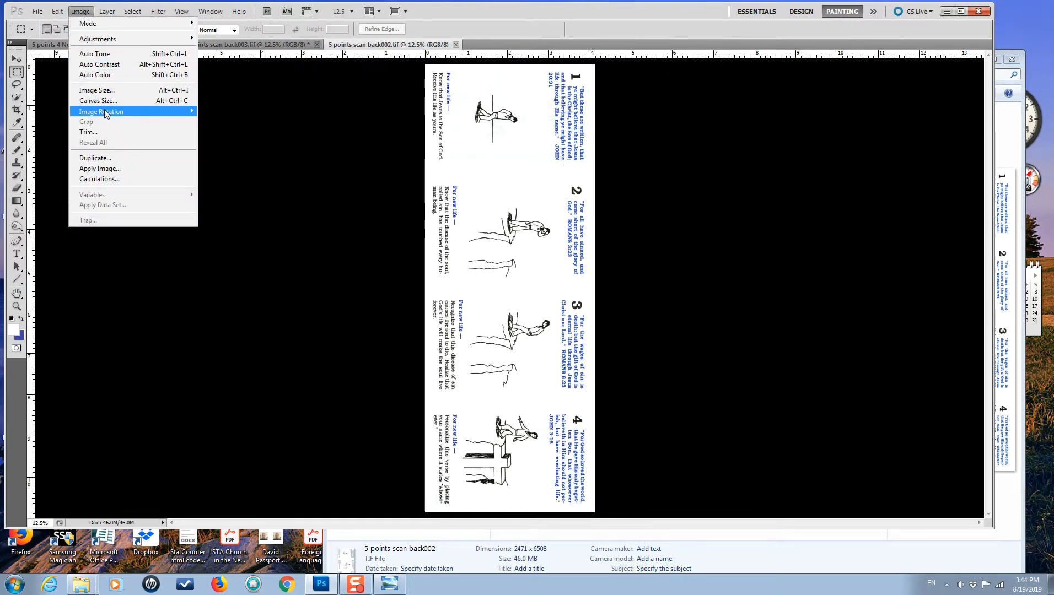
pyautogui.moveTo(108, 112)
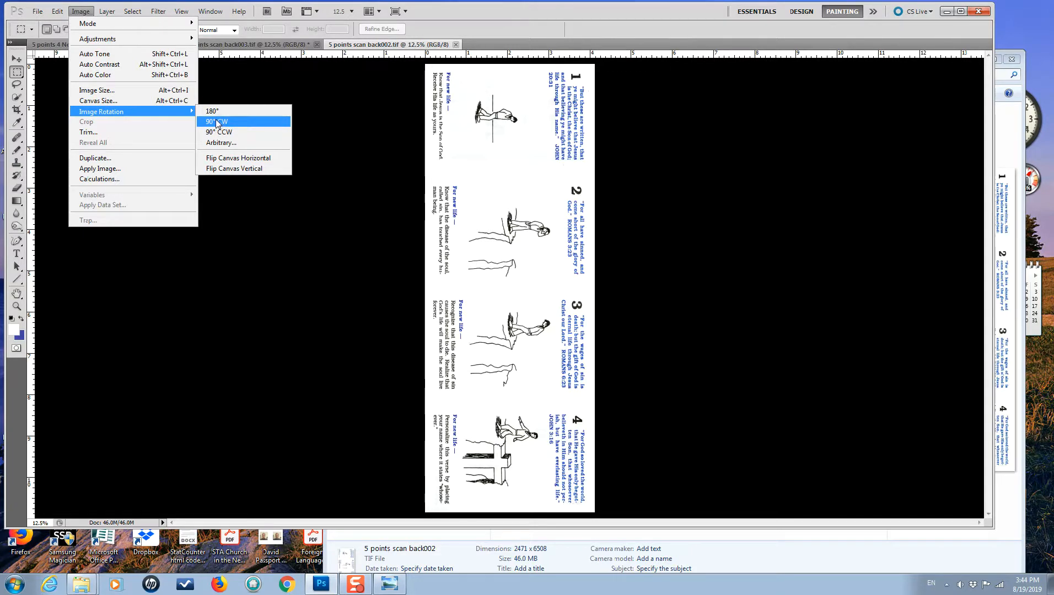
pyautogui.click(217, 122)
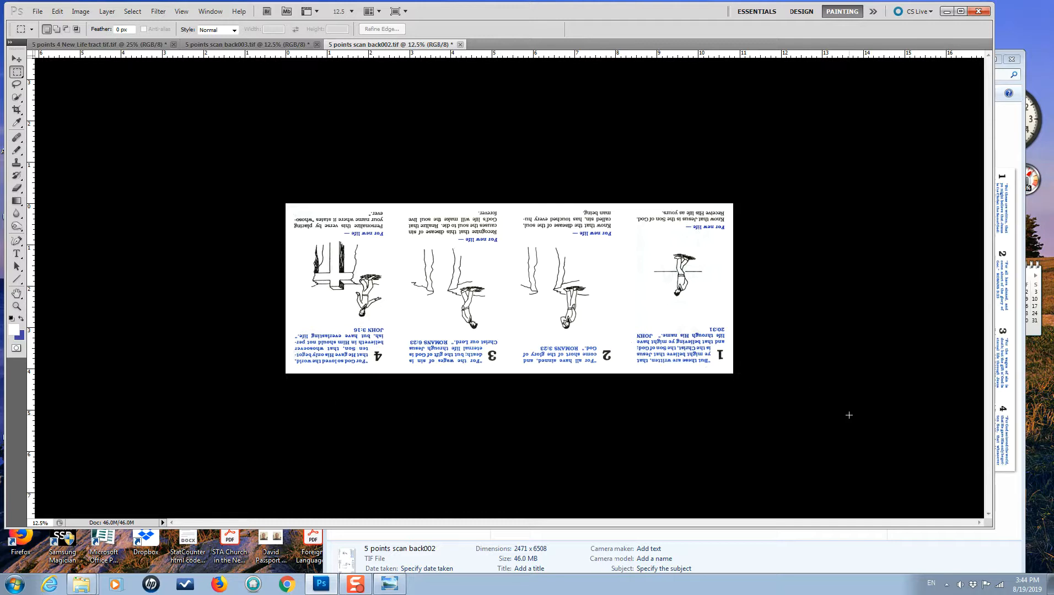
# Step: Select the entire rotated back002 scan and copy it
pyautogui.click(136, 12)
pyautogui.click(137, 24)
pyautogui.click(58, 11)
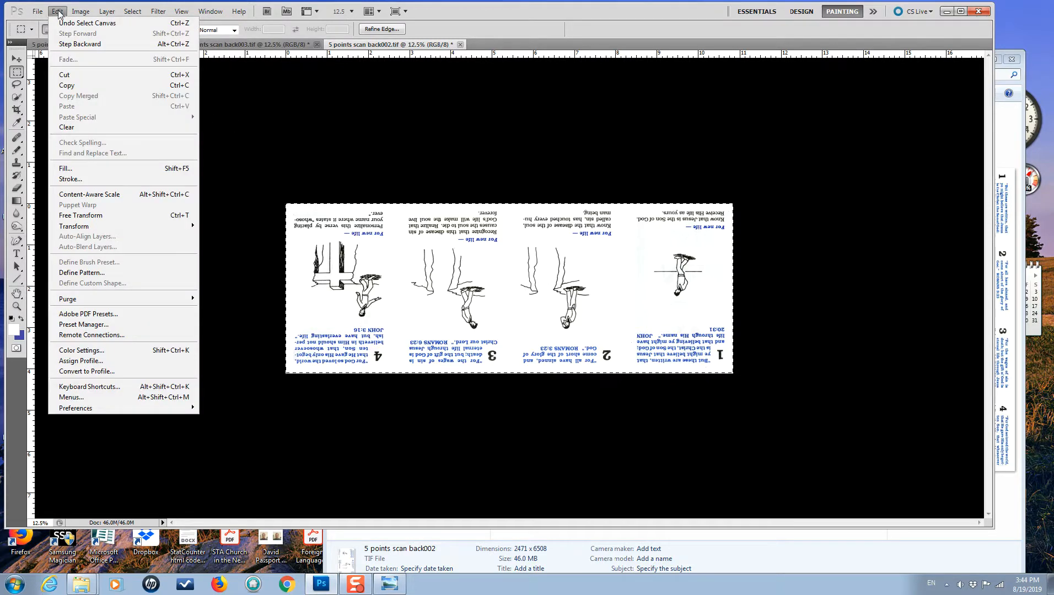
pyautogui.click(68, 87)
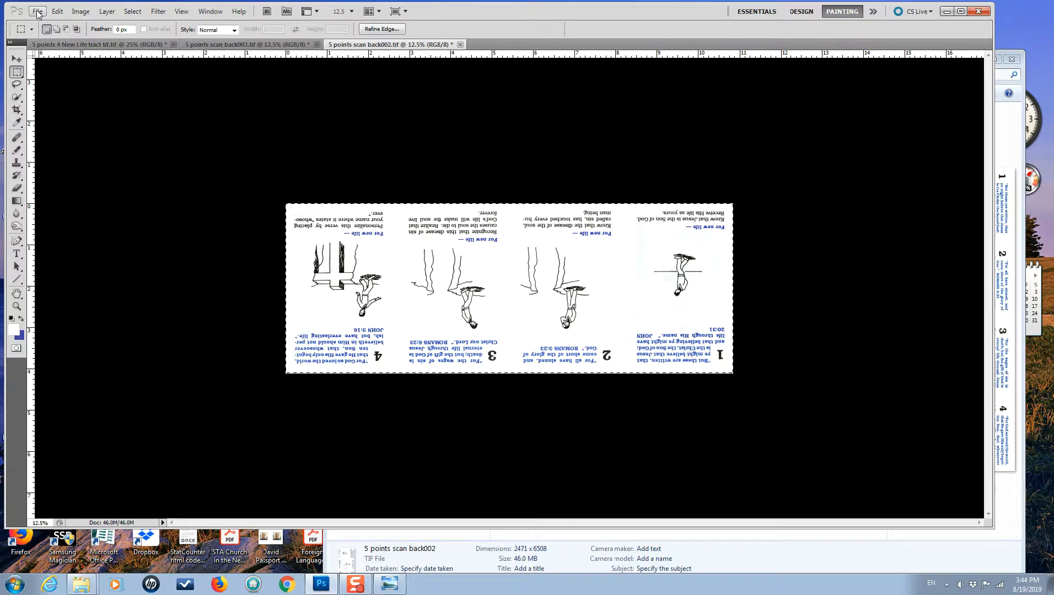
# Step: Switch to the guided layout document "5 points scan back003.tif" and paste the copied scan into it
pyautogui.click(95, 46)
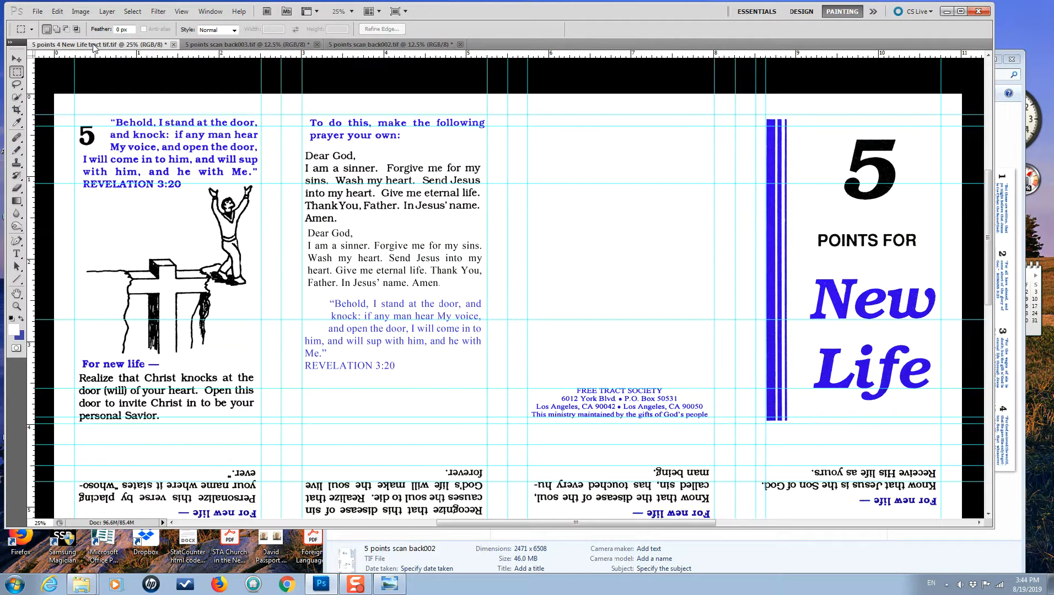
pyautogui.click(218, 45)
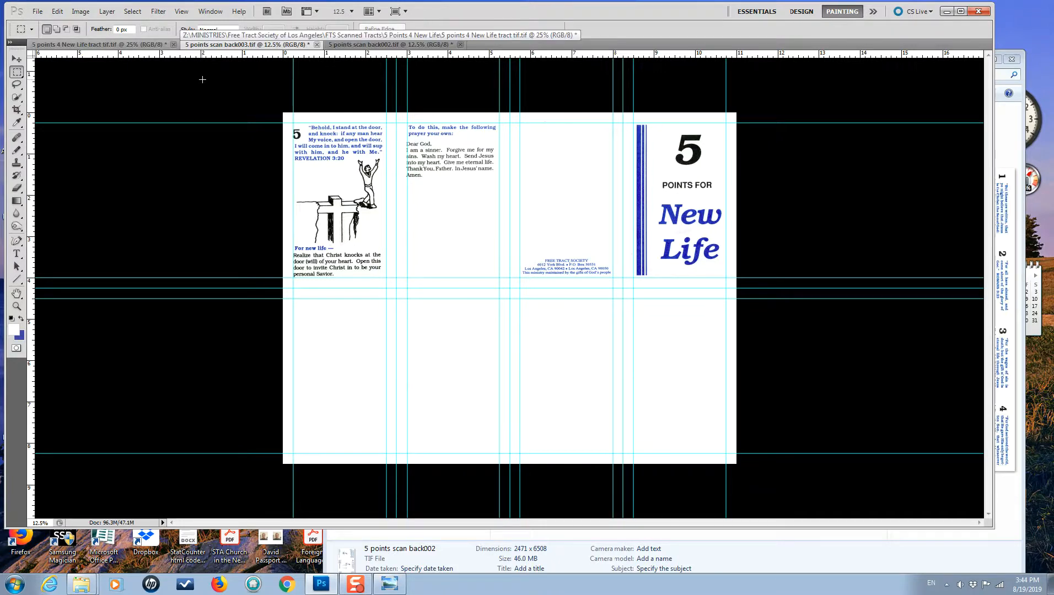
pyautogui.click(377, 46)
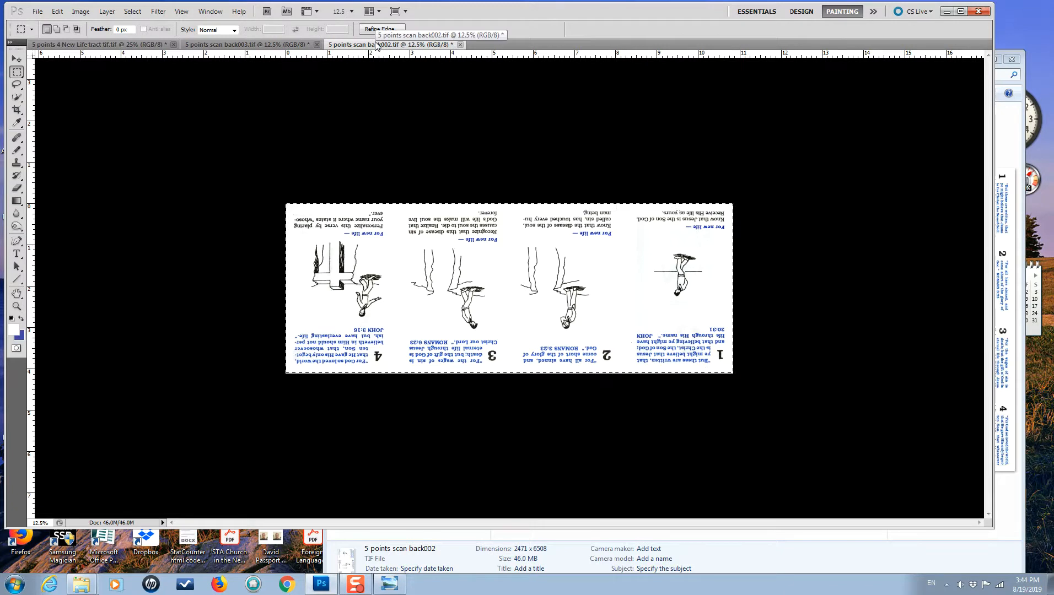
pyautogui.click(245, 46)
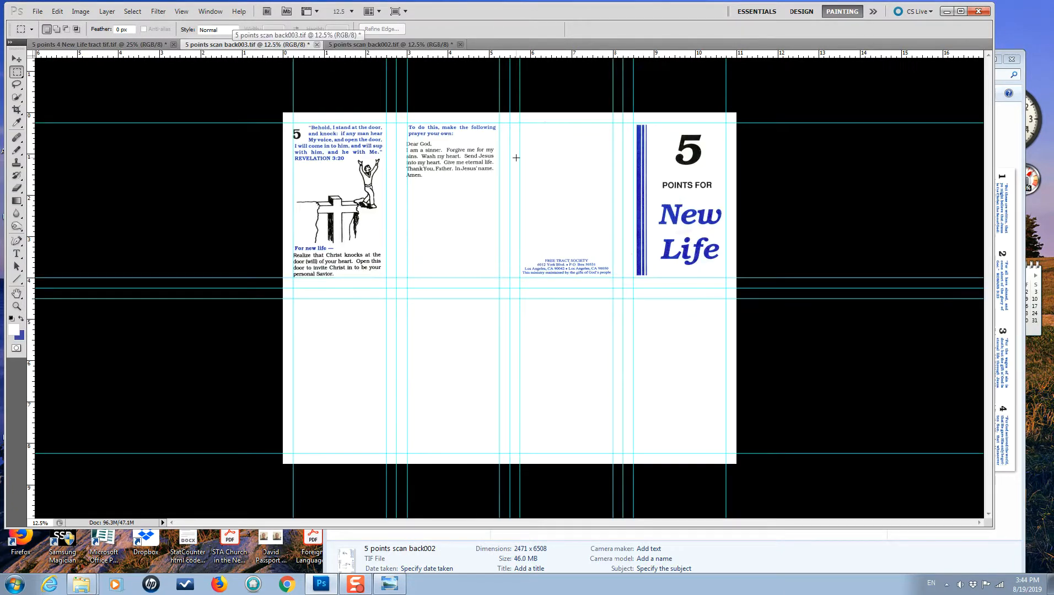
pyautogui.click(57, 12)
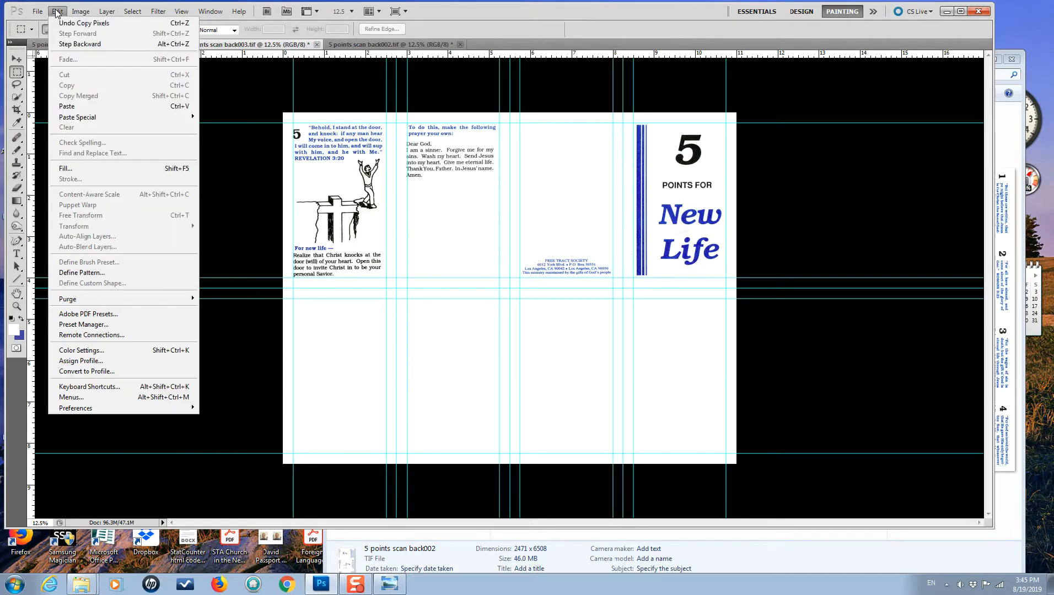
pyautogui.click(66, 106)
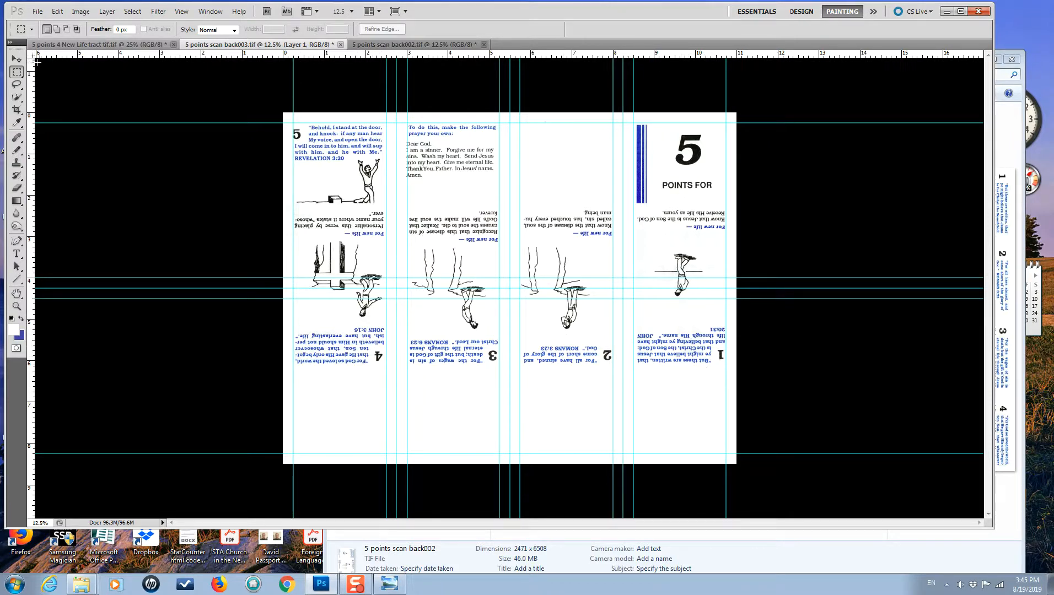
# Step: Move the pasted panels 1–4 straight down until their text fits between the lower half's upper and lower margin guides
pyautogui.click(20, 59)
pyautogui.press('Down')
pyautogui.press('Down')
pyautogui.press('Down')
pyautogui.press('Down')
pyautogui.press('Down')
pyautogui.press('Down')
pyautogui.press('Down')
pyautogui.press('Down')
pyautogui.press('Down')
pyautogui.press('Down')
pyautogui.press('Down')
pyautogui.press('Down')
pyautogui.press('Down')
pyautogui.press('Down')
pyautogui.press('Down')
pyautogui.press('Down')
pyautogui.press('Down')
pyautogui.press('Down')
pyautogui.press('Down')
pyautogui.press('Down')
pyautogui.press('Down')
pyautogui.press('Down')
pyautogui.press('Down')
pyautogui.press('Down')
pyautogui.press('Down')
pyautogui.press('Down')
pyautogui.press('Down')
pyautogui.press('Down')
pyautogui.press('Down')
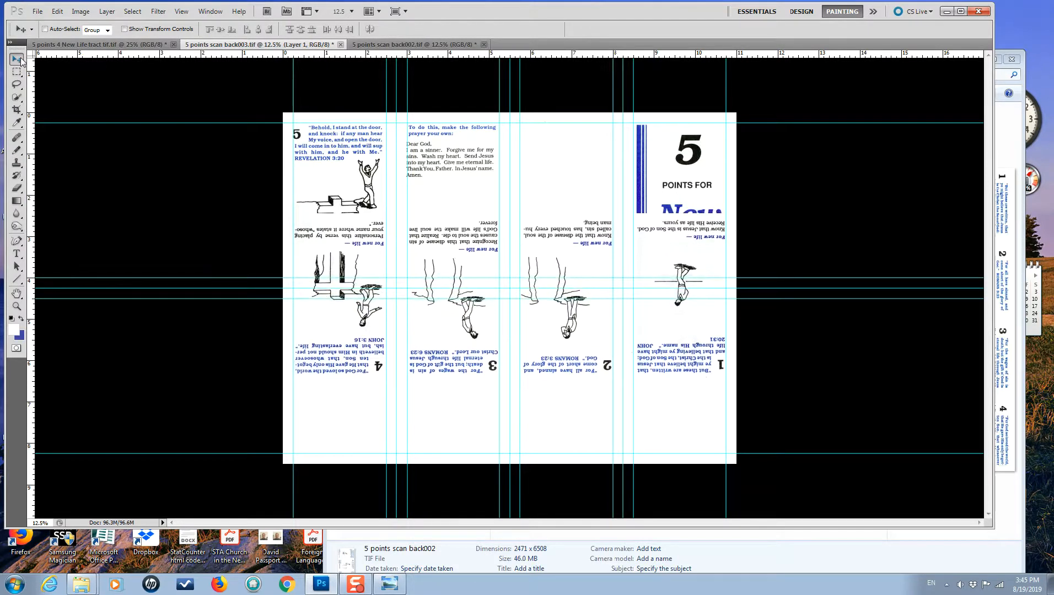
pyautogui.press('Down')
pyautogui.press('Down')
pyautogui.press('Down')
pyautogui.press('Down')
pyautogui.press('Down')
pyautogui.press('Down')
pyautogui.press('Down')
pyautogui.press('Down')
pyautogui.press('Down')
pyautogui.press('Down')
pyautogui.press('Down')
pyautogui.press('Down')
pyautogui.press('Down')
pyautogui.press('Down')
pyautogui.press('Down')
pyautogui.press('Down')
pyautogui.press('Down')
pyautogui.press('Down')
pyautogui.press('Down')
pyautogui.press('Down')
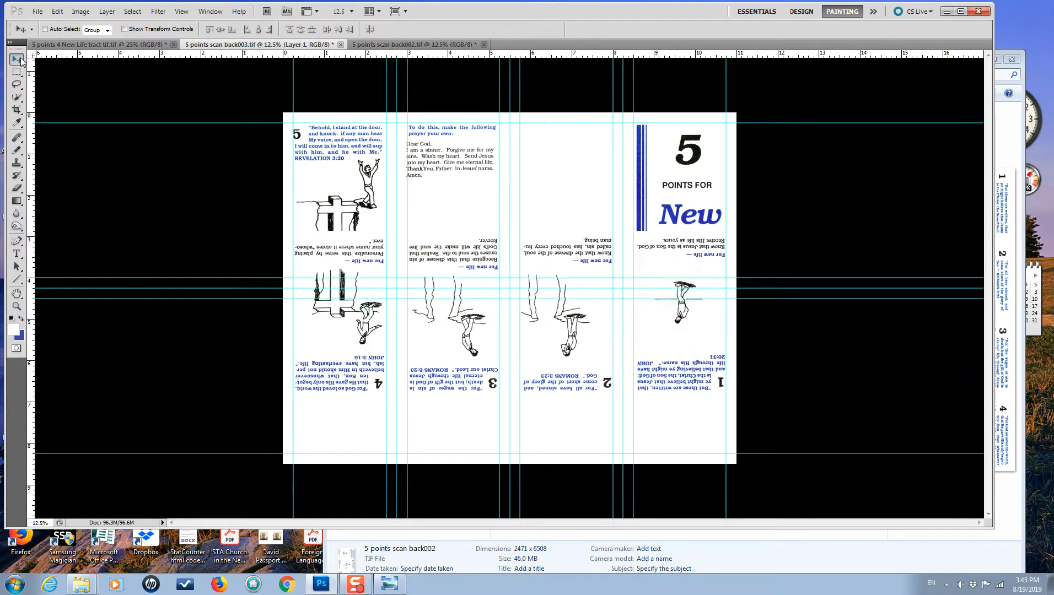
pyautogui.hotkey('shift', 'Down')
pyautogui.hotkey('shift', 'Down')
pyautogui.hotkey('shift', 'Down')
pyautogui.hotkey('shift', 'Down')
pyautogui.hotkey('shift', 'Down')
pyautogui.hotkey('shift', 'Down')
pyautogui.hotkey('shift', 'Down')
pyautogui.hotkey('shift', 'Down')
pyautogui.hotkey('shift', 'Down')
pyautogui.hotkey('shift', 'Down')
pyautogui.hotkey('shift', 'Down')
pyautogui.hotkey('shift', 'Down')
pyautogui.hotkey('shift', 'Down')
pyautogui.hotkey('shift', 'Down')
pyautogui.hotkey('shift', 'Down')
pyautogui.hotkey('shift', 'Down')
pyautogui.hotkey('shift', 'Down')
pyautogui.hotkey('shift', 'Down')
pyautogui.hotkey('shift', 'Down')
pyautogui.hotkey('shift', 'Down')
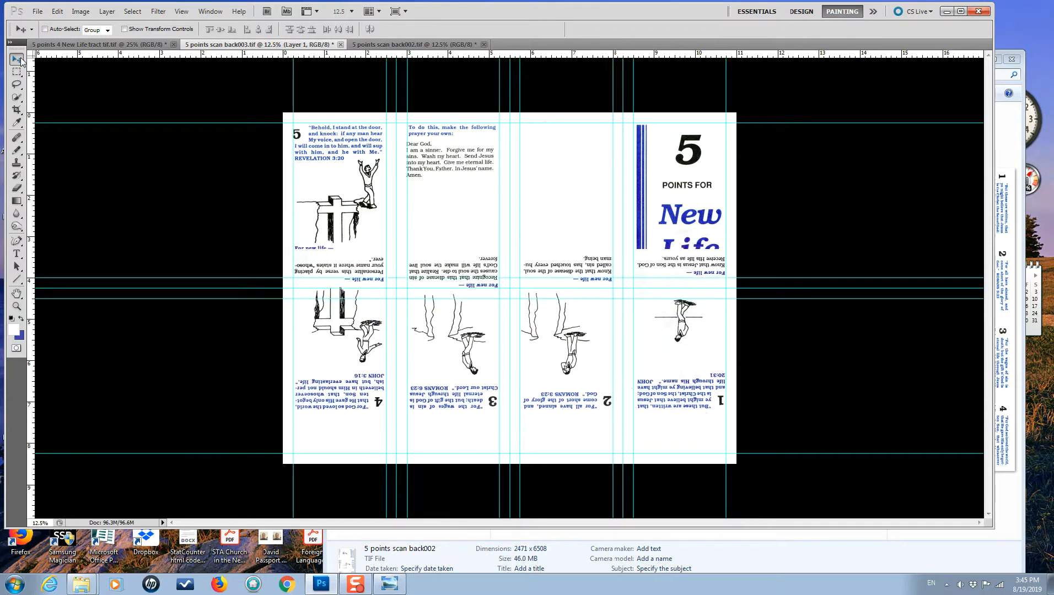
pyautogui.hotkey('shift', 'Down')
pyautogui.hotkey('shift', 'Down')
pyautogui.hotkey('shift', 'Down')
pyautogui.hotkey('shift', 'Down')
pyautogui.hotkey('shift', 'Down')
pyautogui.hotkey('shift', 'Down')
pyautogui.hotkey('shift', 'Down')
pyautogui.hotkey('shift', 'Down')
pyautogui.hotkey('shift', 'Down')
pyautogui.hotkey('shift', 'Down')
pyautogui.hotkey('shift', 'Down')
pyautogui.hotkey('shift', 'Down')
pyautogui.hotkey('shift', 'Down')
pyautogui.hotkey('shift', 'Down')
pyautogui.hotkey('shift', 'Down')
pyautogui.hotkey('shift', 'Down')
pyautogui.hotkey('shift', 'Down')
pyautogui.hotkey('shift', 'Down')
pyautogui.hotkey('shift', 'Down')
pyautogui.hotkey('shift', 'Down')
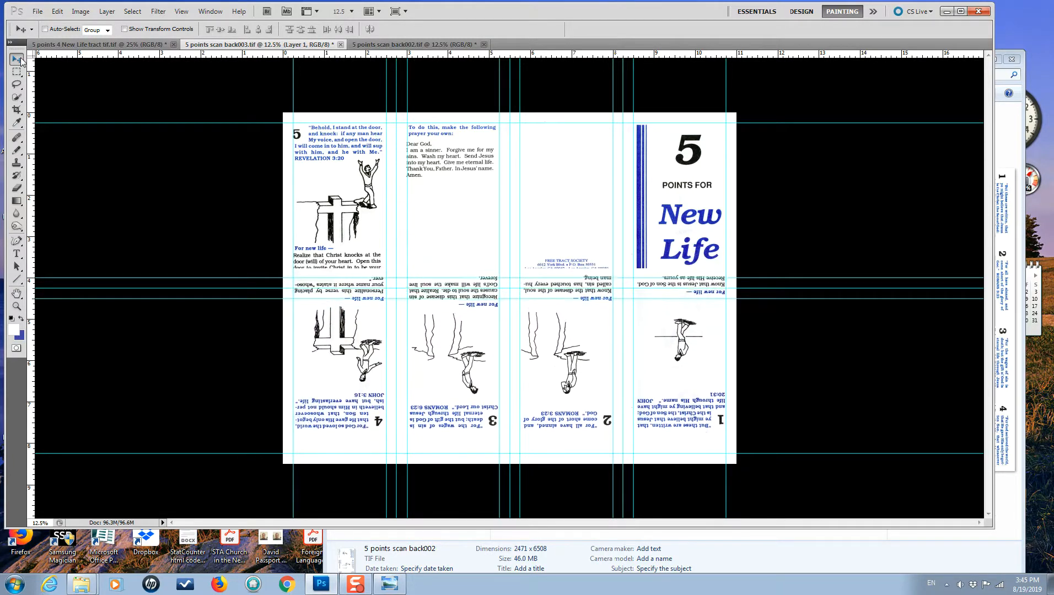
pyautogui.hotkey('shift', 'Down')
pyautogui.hotkey('shift', 'Down')
pyautogui.hotkey('shift', 'Down')
pyautogui.hotkey('shift', 'Down')
pyautogui.hotkey('shift', 'Down')
pyautogui.hotkey('shift', 'Down')
pyautogui.hotkey('shift', 'Down')
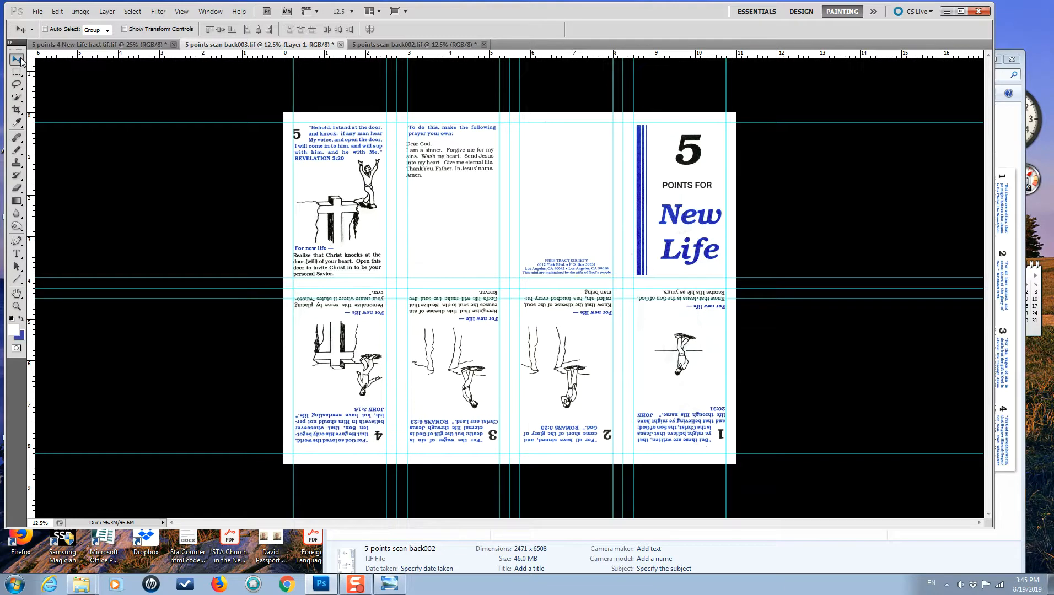
pyautogui.hotkey('shift', 'Down')
pyautogui.hotkey('shift', 'Down')
pyautogui.hotkey('shift', 'Down')
pyautogui.hotkey('shift', 'Down')
pyautogui.hotkey('shift', 'Down')
pyautogui.hotkey('shift', 'Down')
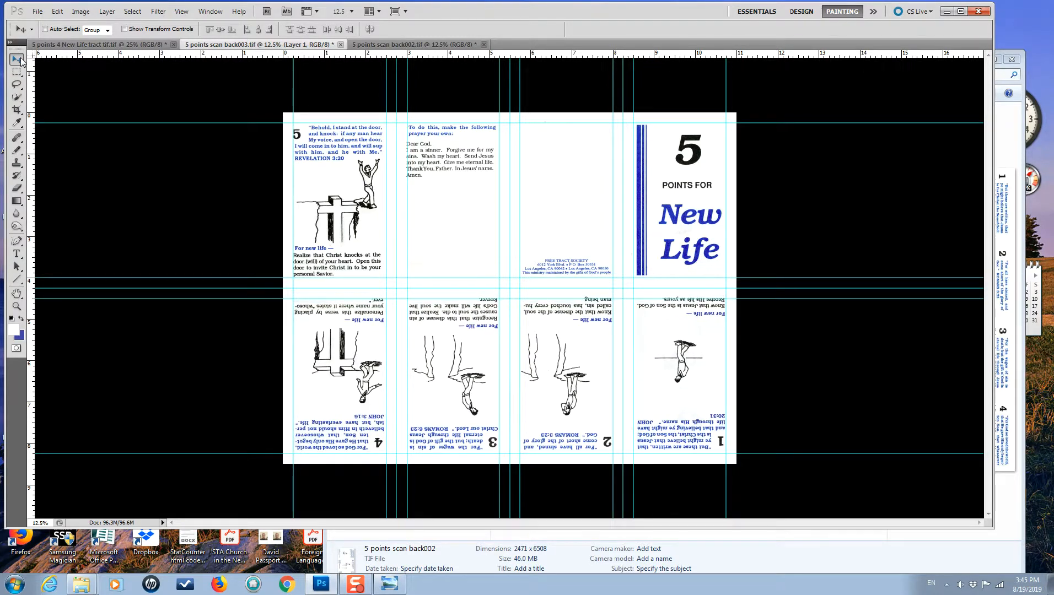
pyautogui.hotkey('shift', 'Down')
pyautogui.hotkey('shift', 'Down')
pyautogui.hotkey('shift', 'Down')
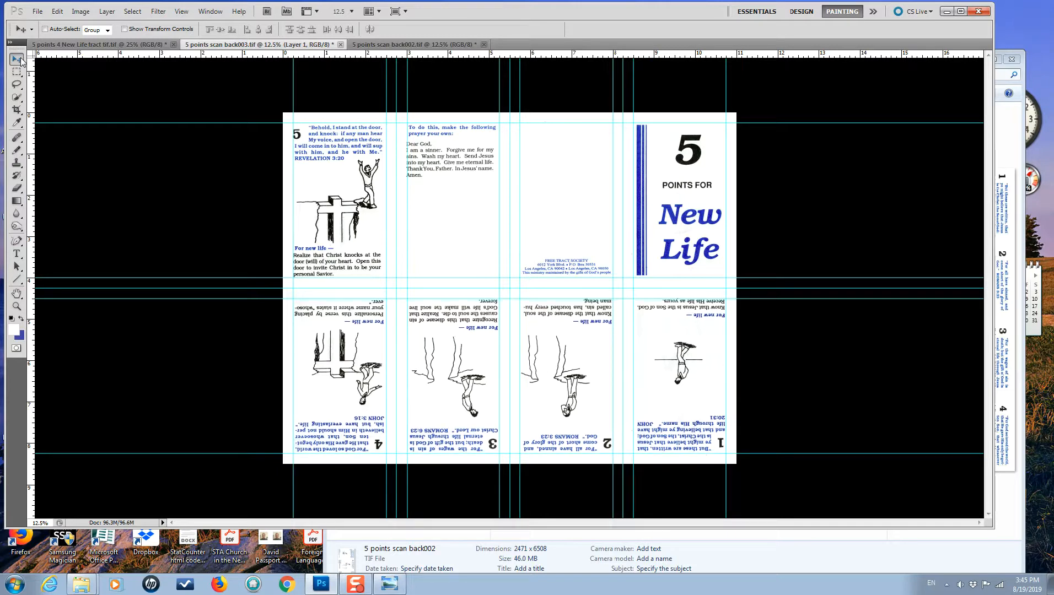
pyautogui.hotkey('shift', 'Down')
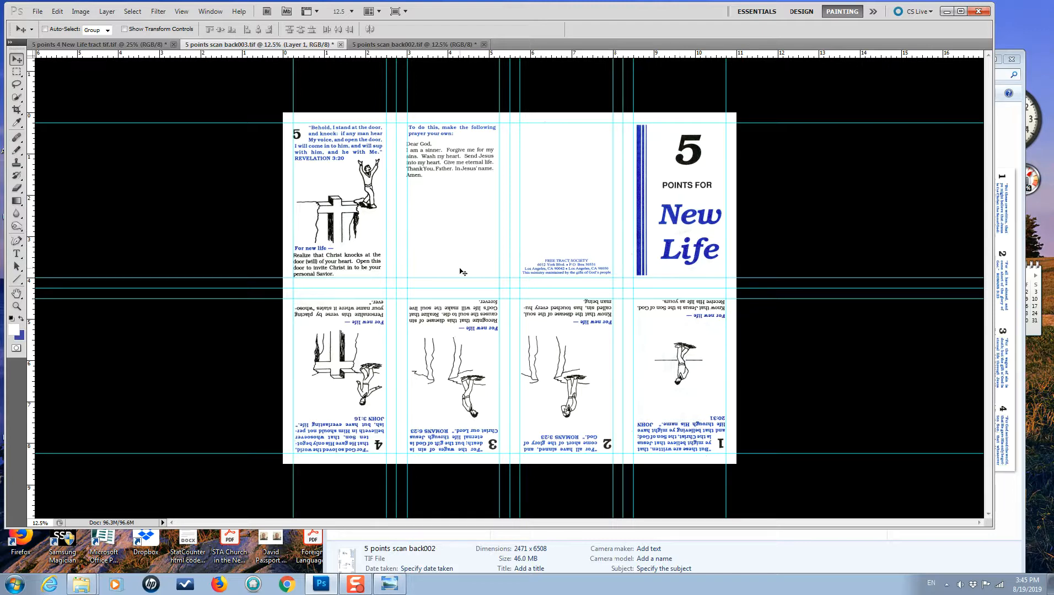
# Step: Examine the blank area below the prayer text at 200% zoom for stray scan marks
pyautogui.click(17, 306)
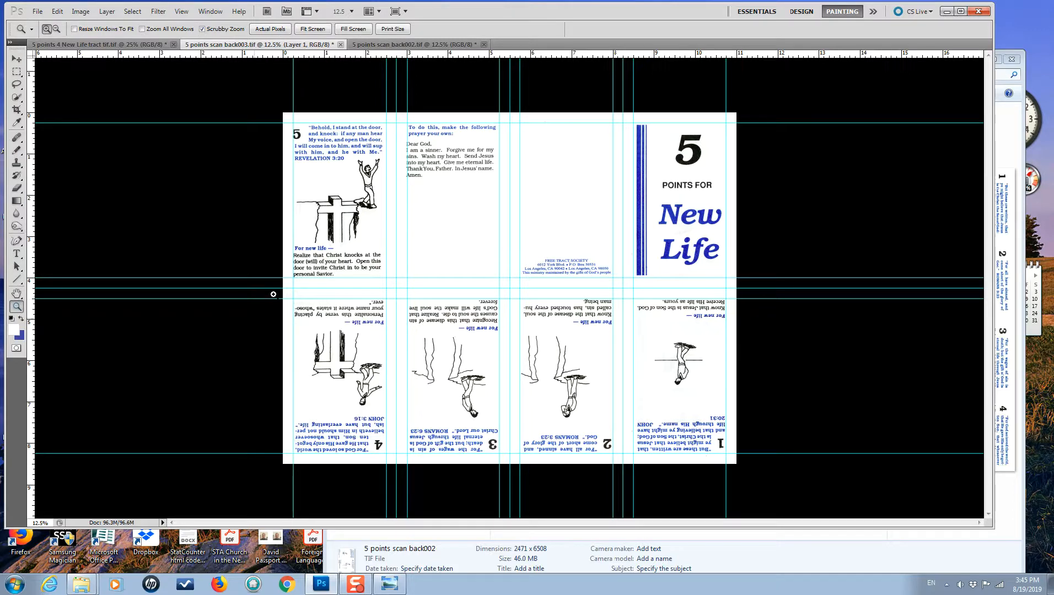
pyautogui.click(444, 196)
pyautogui.click(445, 196)
pyautogui.click(445, 196)
pyautogui.click(444, 196)
pyautogui.click(434, 216)
pyautogui.scroll(8, 588, 327)
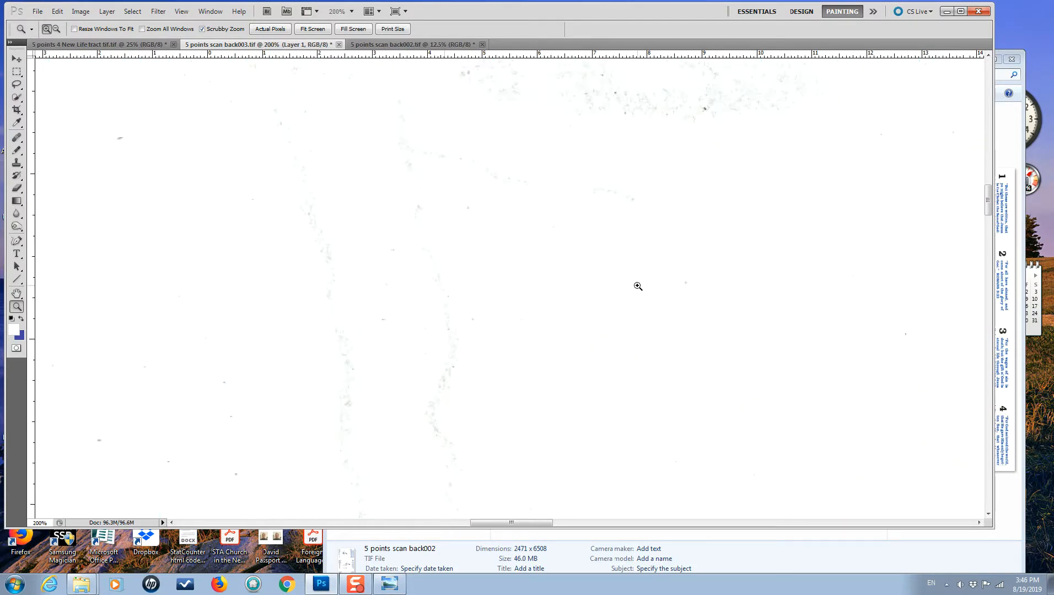
pyautogui.scroll(4, 746, 251)
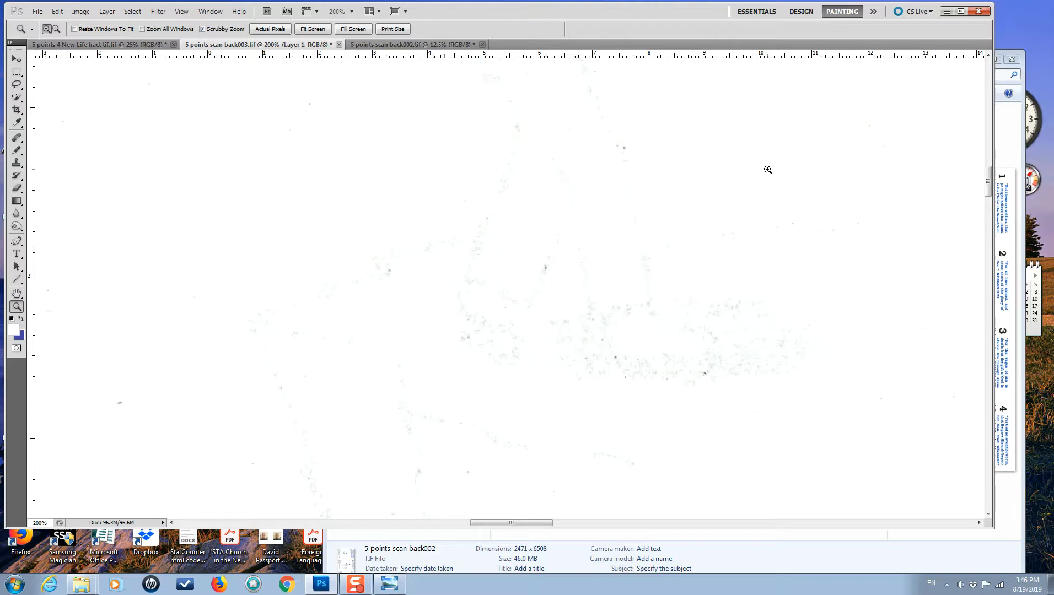
# Step: Place a horizontal guide along the baseline of the prayer's "Forgive me for my" line
pyautogui.moveTo(989, 190); pyautogui.dragTo(988, 148)
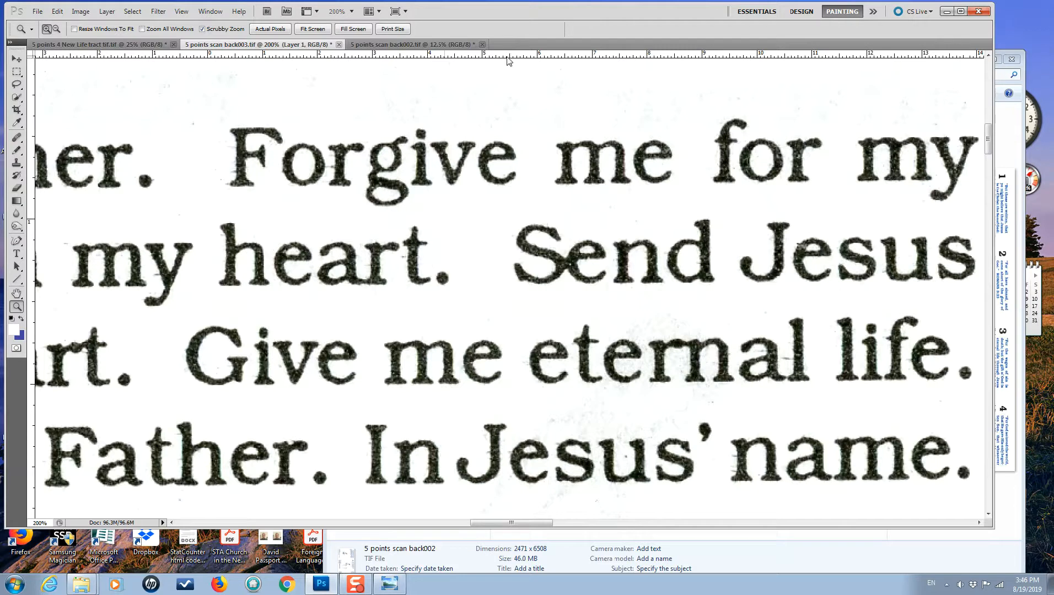
pyautogui.moveTo(508, 59); pyautogui.dragTo(497, 187)
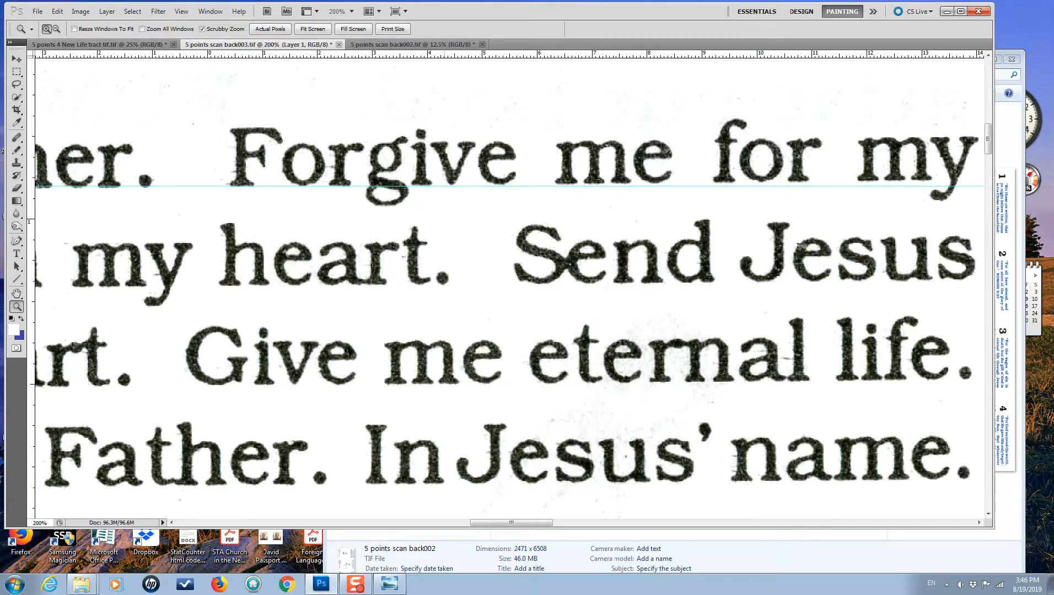
pyautogui.click(81, 11)
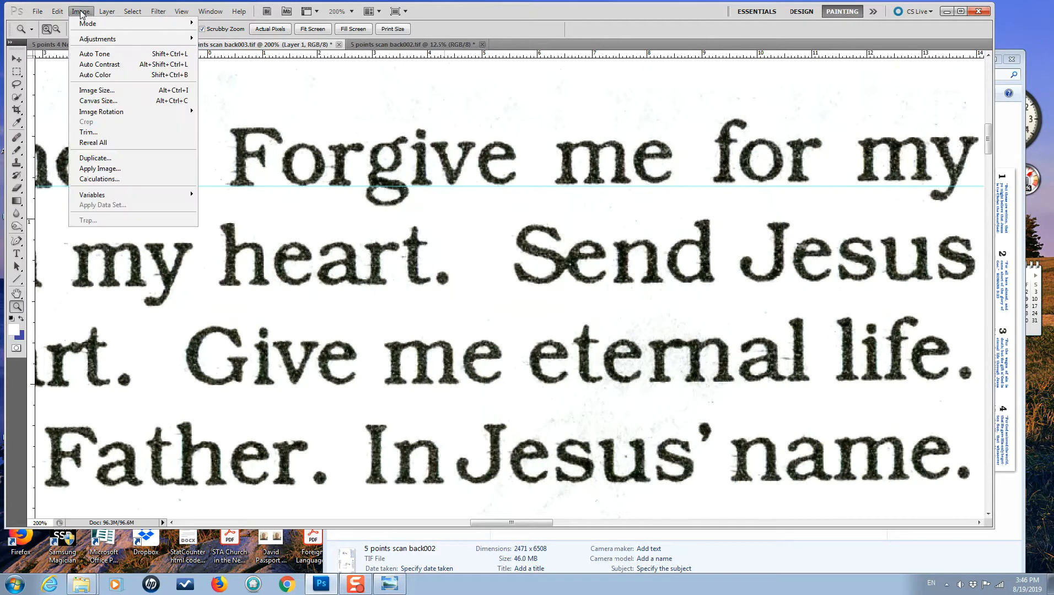
pyautogui.moveTo(98, 39)
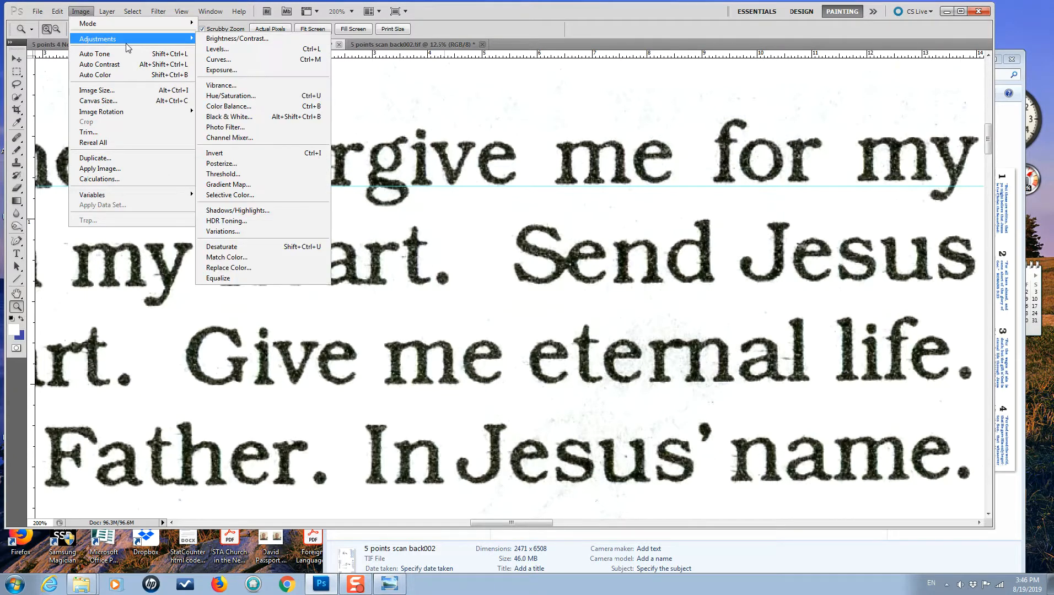
pyautogui.click(228, 50)
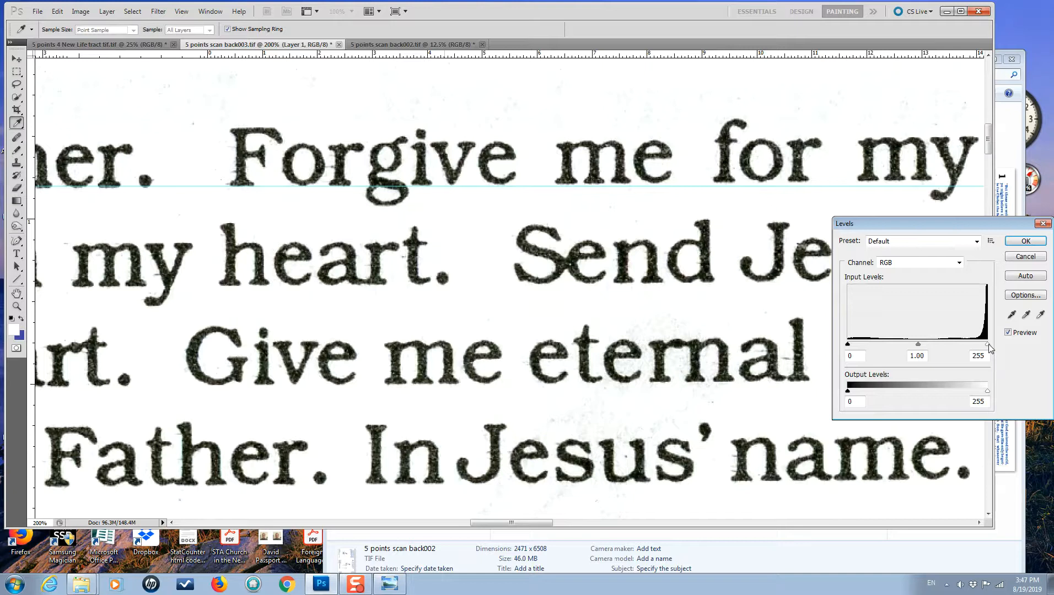
pyautogui.moveTo(988, 344); pyautogui.dragTo(951, 348)
pyautogui.moveTo(950, 345); pyautogui.dragTo(1002, 348)
pyautogui.moveTo(1052, 213); pyautogui.dragTo(539, 159)
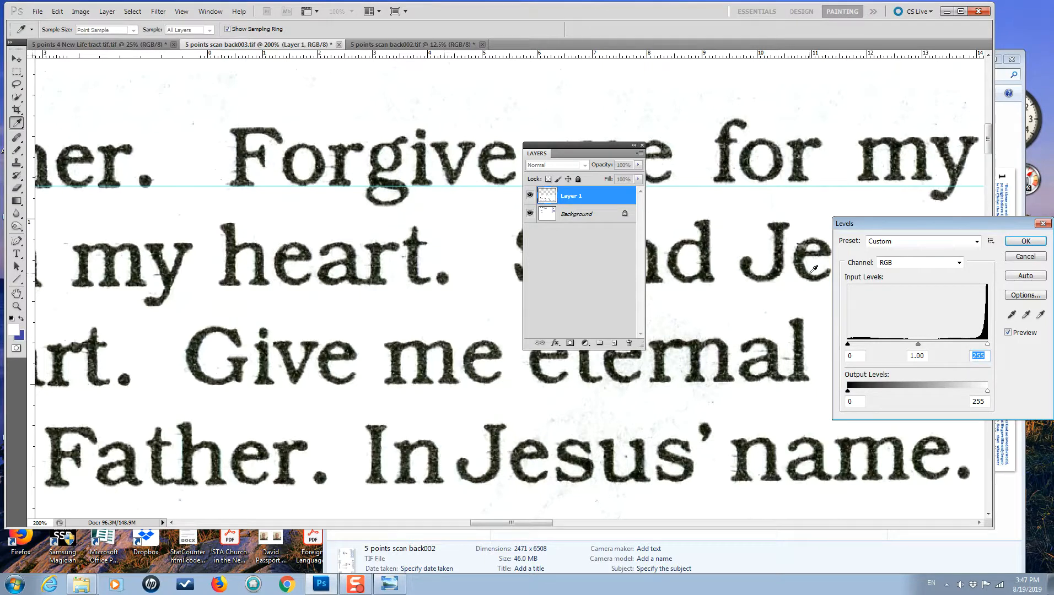
pyautogui.click(1025, 258)
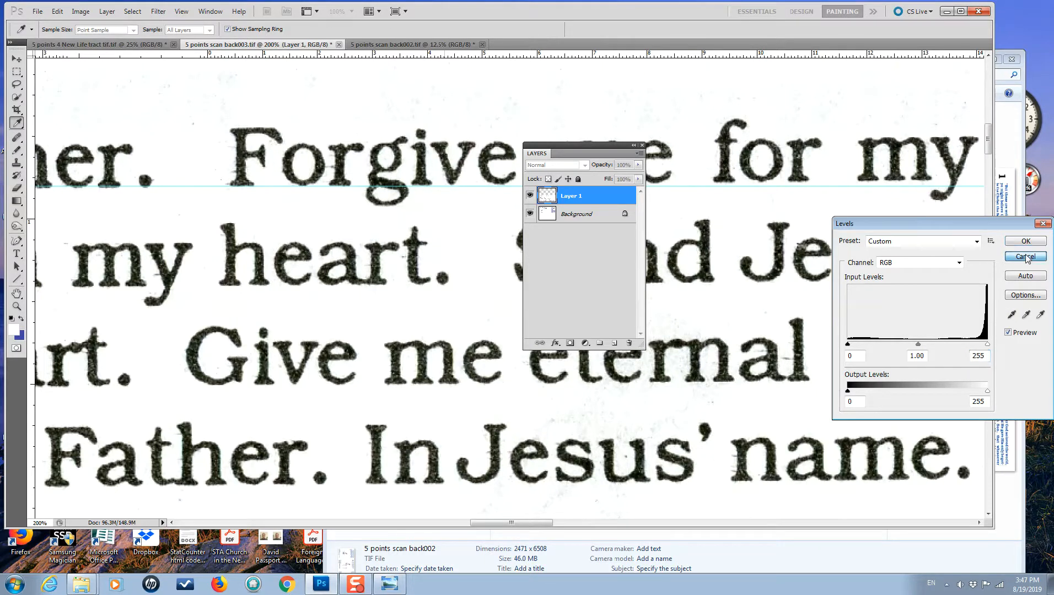
# Step: Apply Levels to the Background layer with RGB input levels of 41 for black, 0.44 for midtones and 233 for white
pyautogui.click(574, 215)
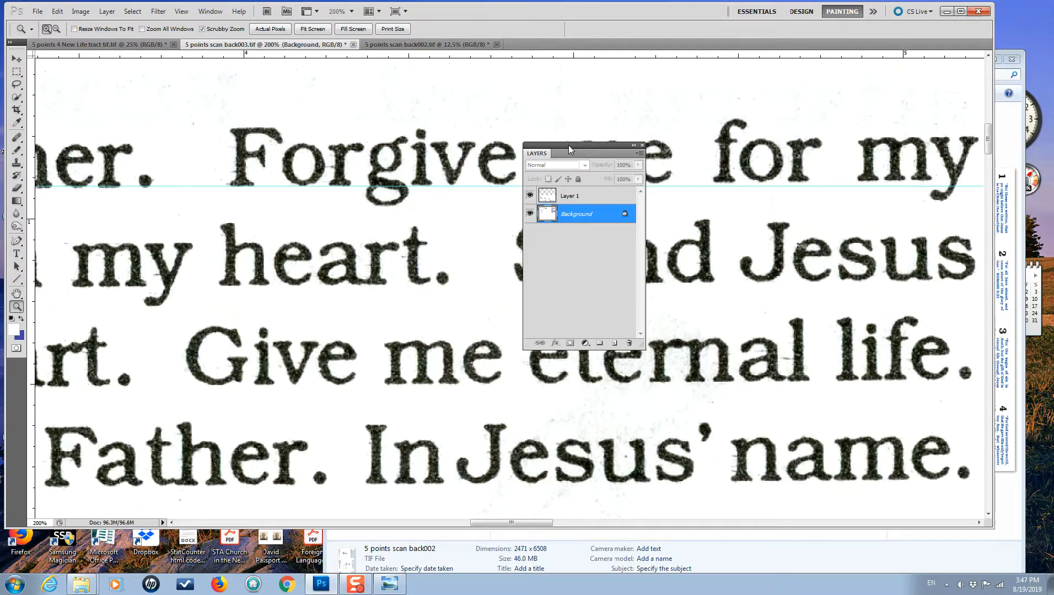
pyautogui.moveTo(568, 144); pyautogui.dragTo(1050, 209)
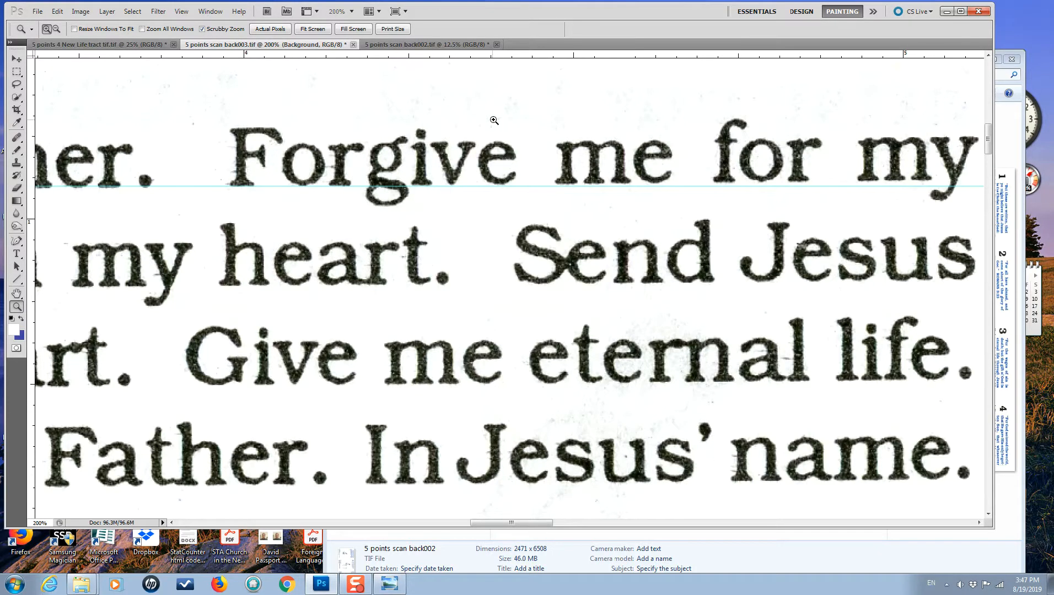
pyautogui.click(492, 119)
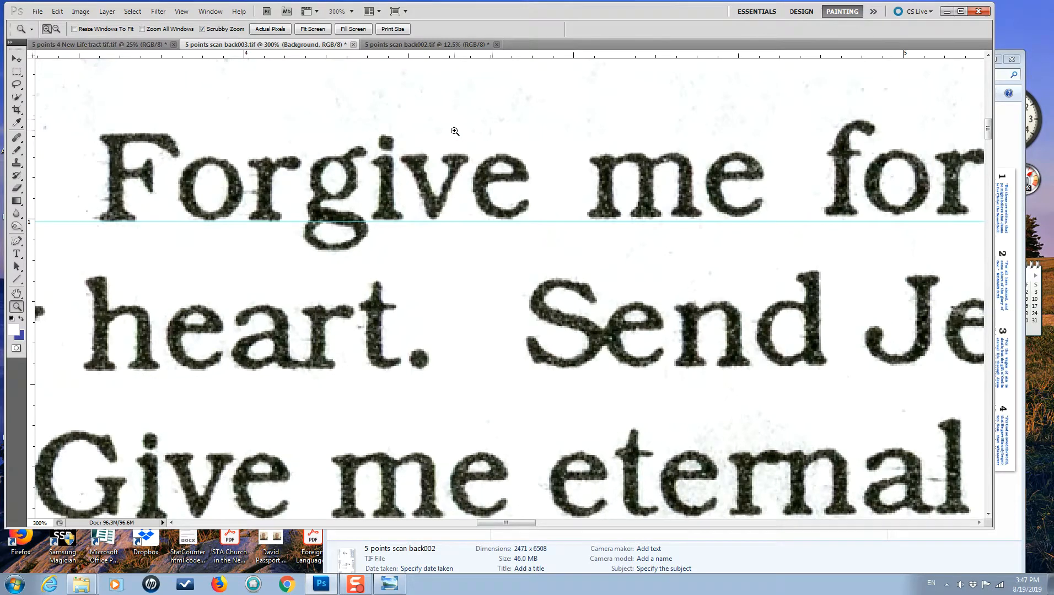
pyautogui.click(89, 14)
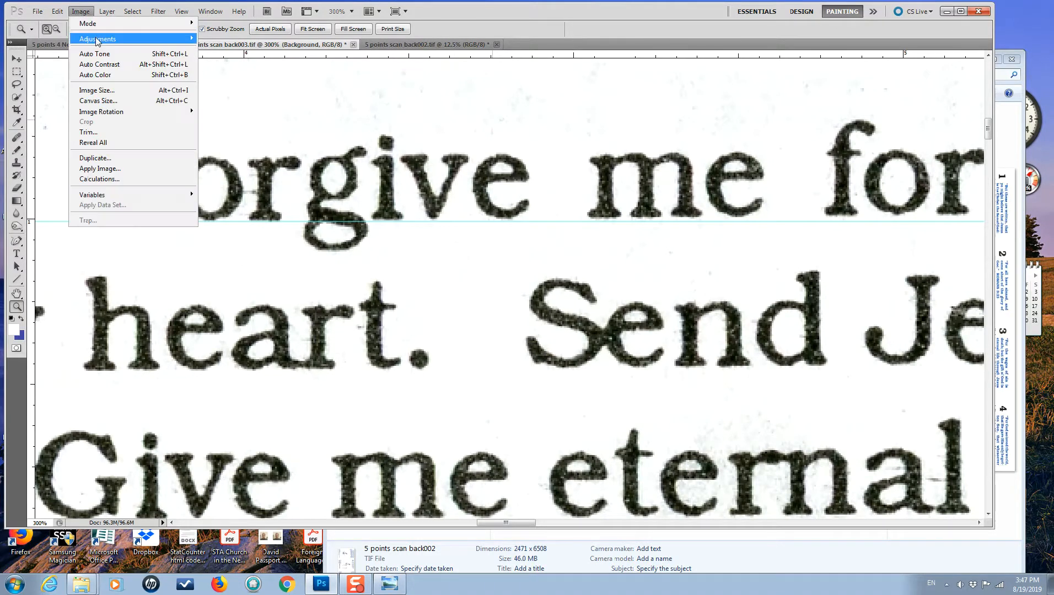
pyautogui.moveTo(97, 39)
pyautogui.click(217, 49)
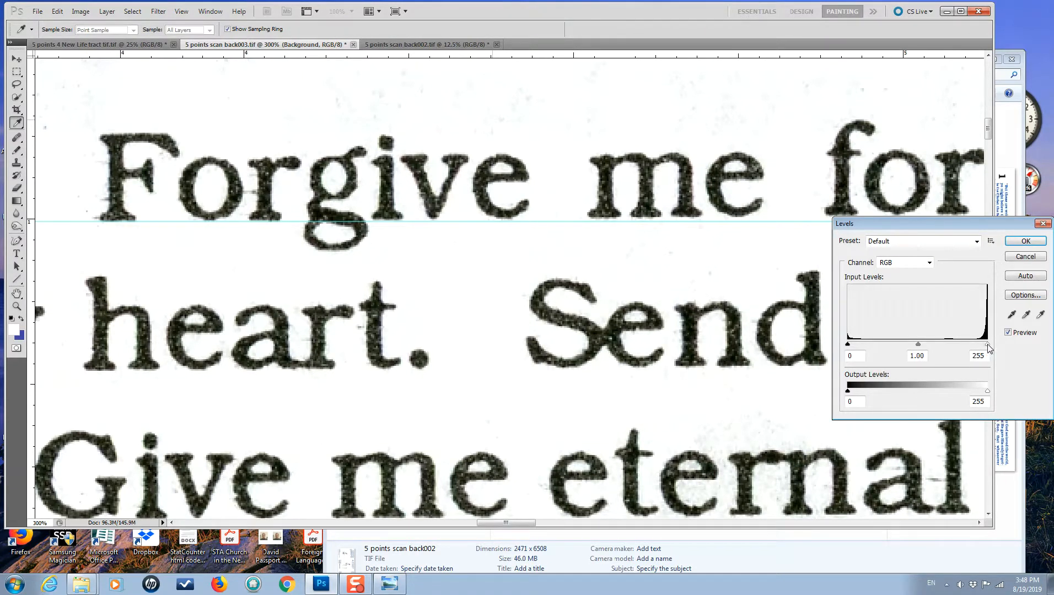
pyautogui.moveTo(988, 346); pyautogui.dragTo(977, 346)
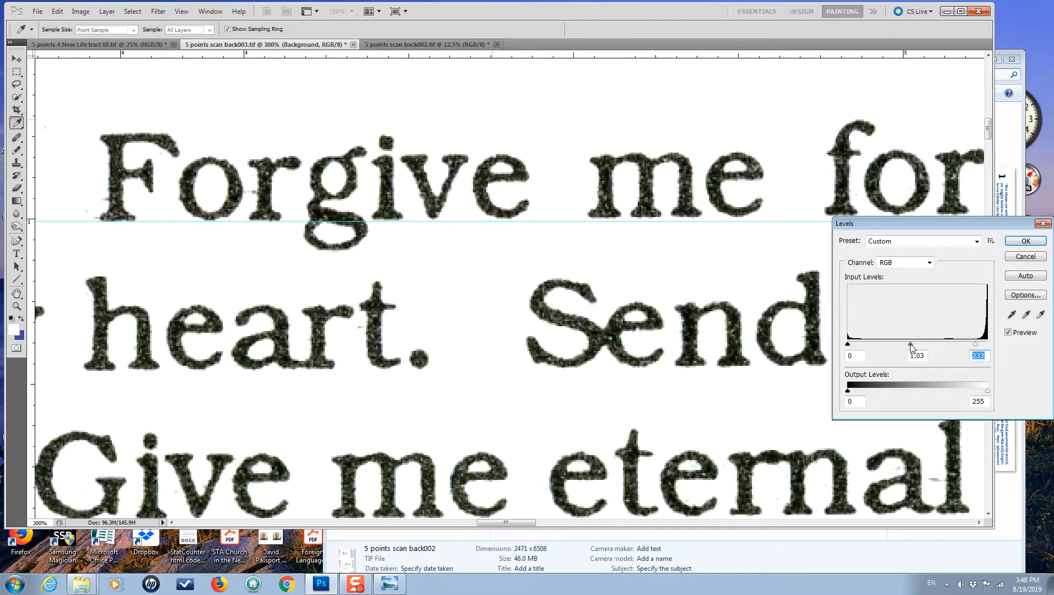
pyautogui.moveTo(905, 344); pyautogui.dragTo(931, 340)
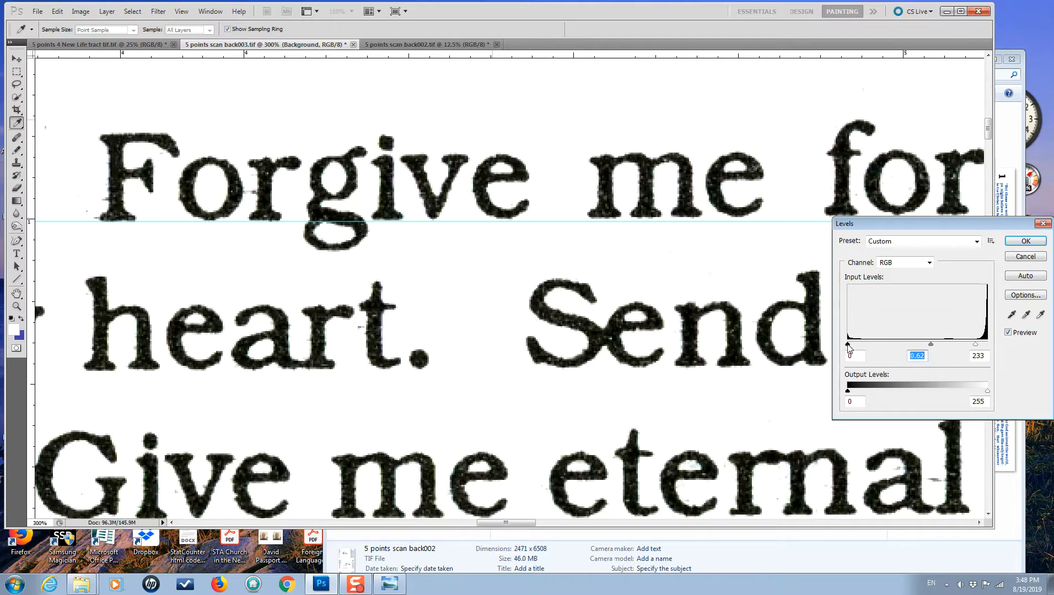
pyautogui.moveTo(848, 346); pyautogui.dragTo(863, 344)
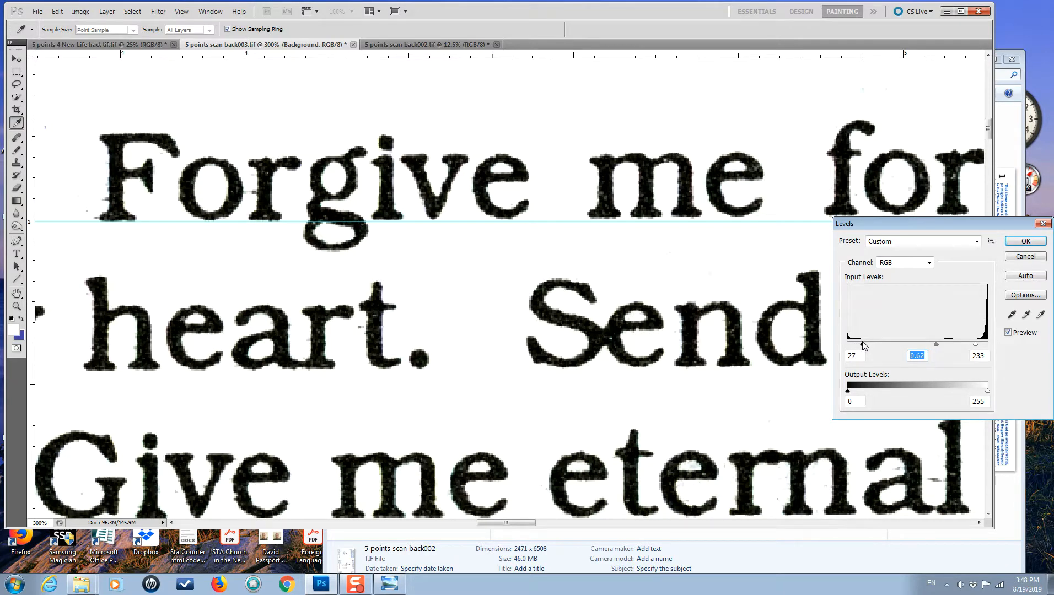
pyautogui.moveTo(864, 345); pyautogui.dragTo(871, 344)
pyautogui.moveTo(939, 343); pyautogui.dragTo(947, 343)
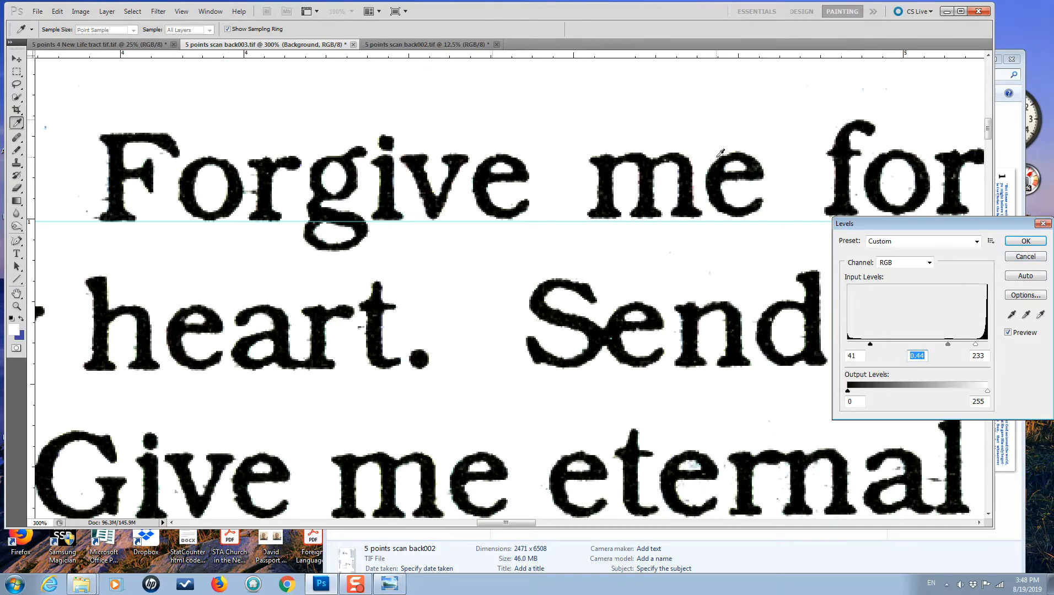
pyautogui.click(1035, 242)
pyautogui.press('z')
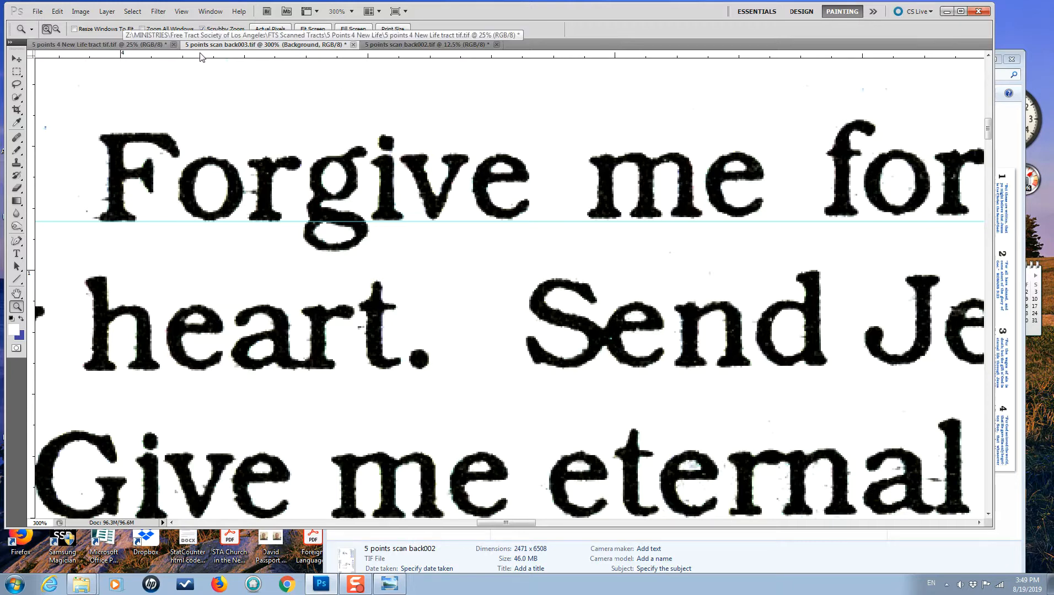
# Step: Select the whole Background layer and rotate the canvas 0.05° clockwise to straighten the prayer text against the guide
pyautogui.click(133, 13)
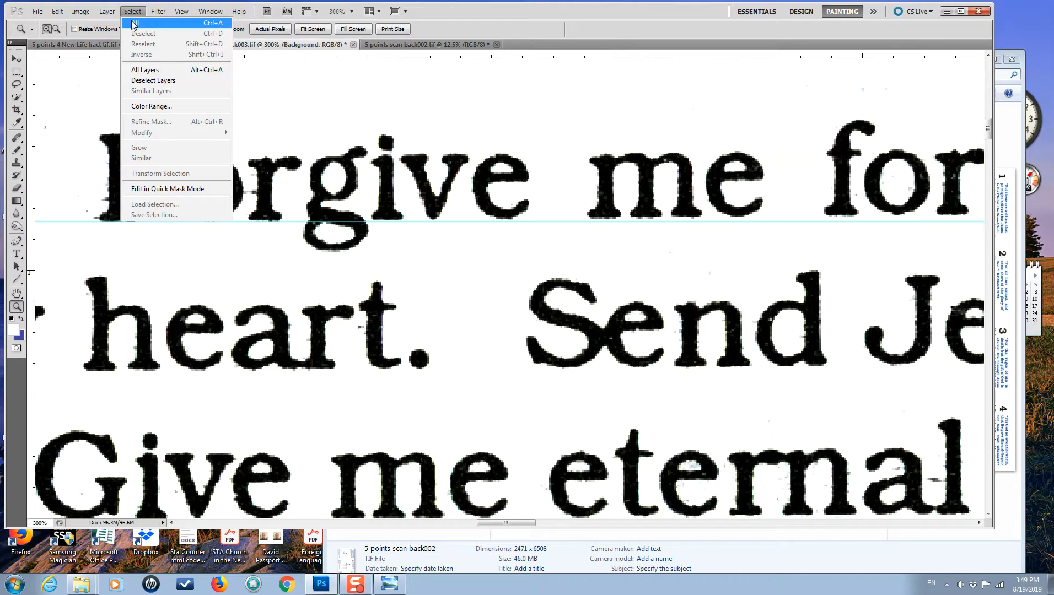
pyautogui.click(133, 23)
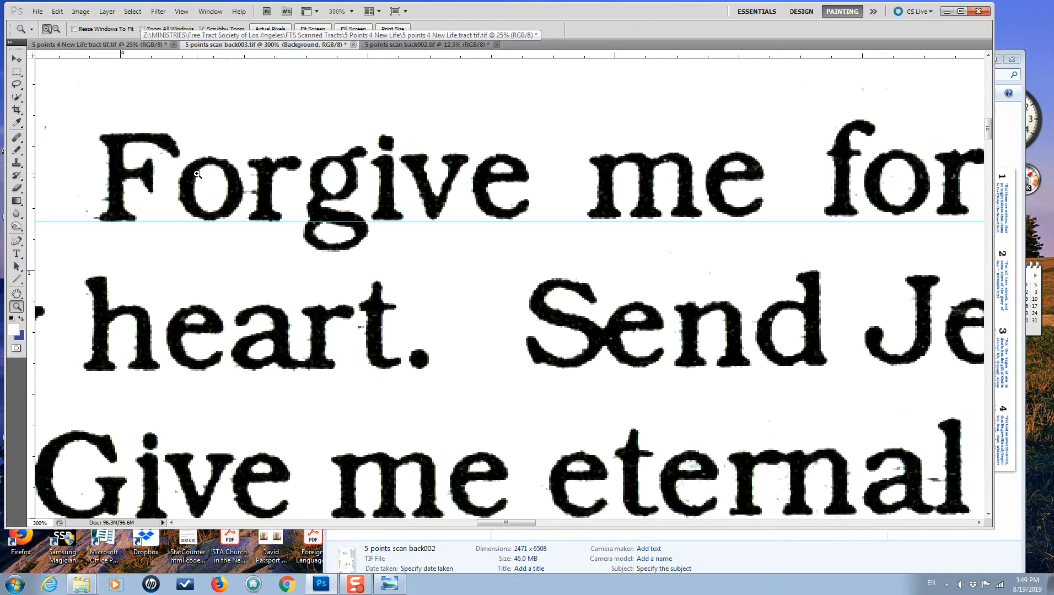
pyautogui.click(130, 13)
pyautogui.click(134, 25)
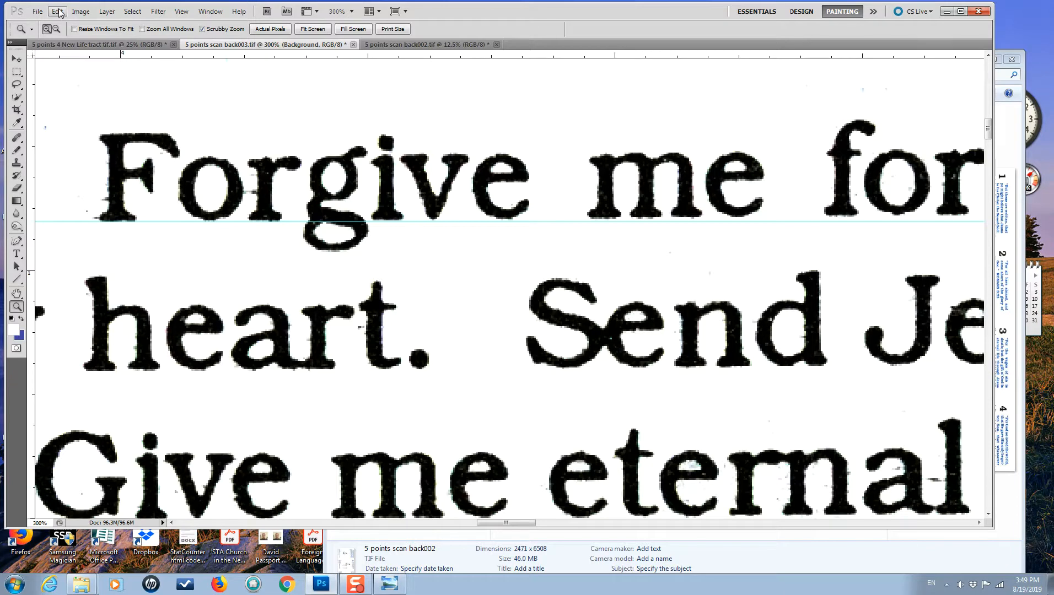
pyautogui.click(86, 12)
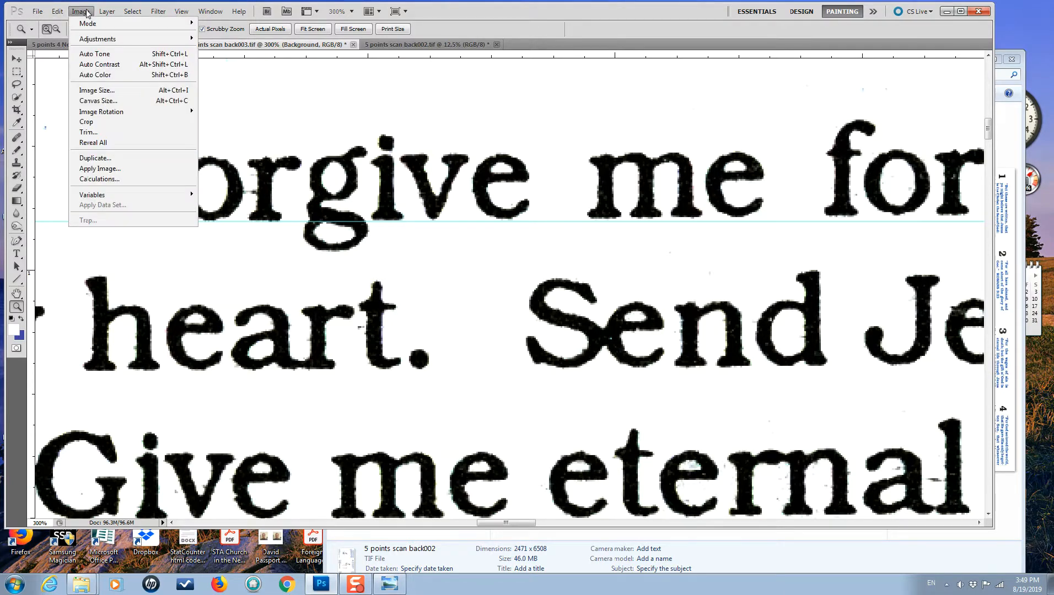
pyautogui.moveTo(107, 113)
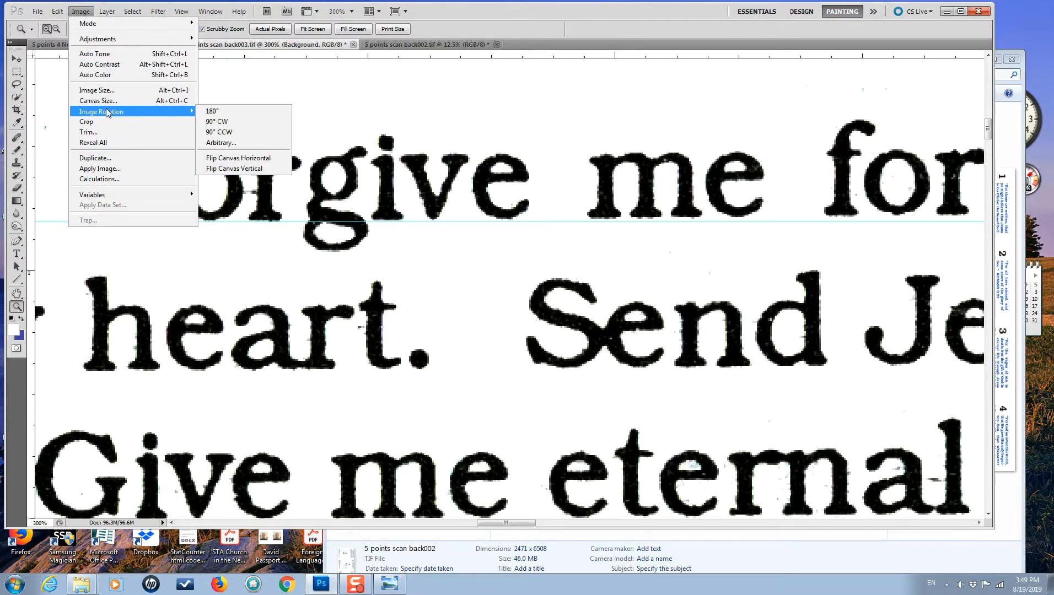
pyautogui.click(220, 143)
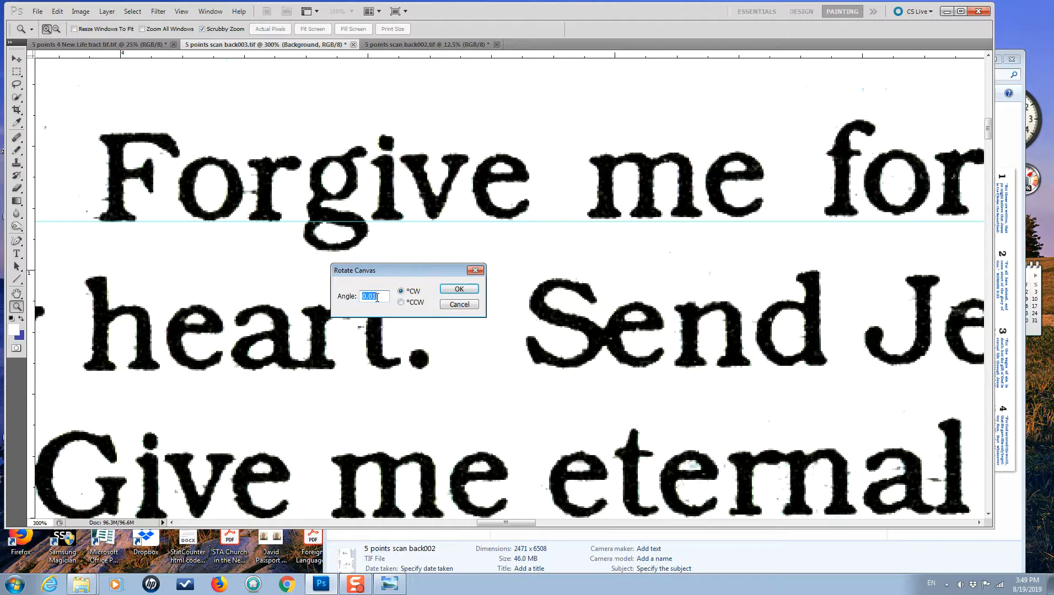
pyautogui.click(373, 296)
pyautogui.click(459, 290)
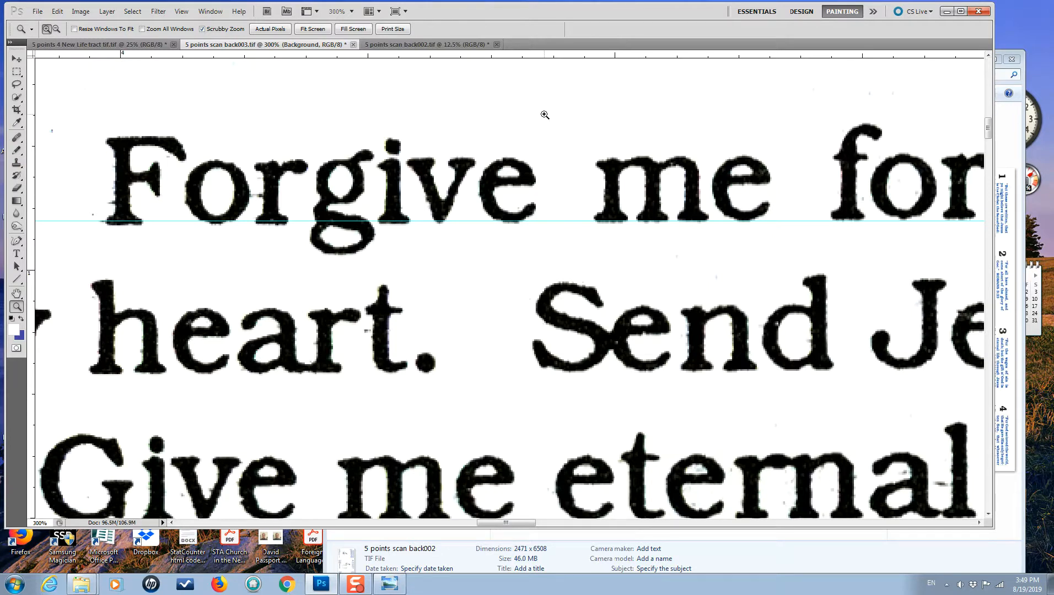
# Step: Rotate the canvas clockwise by 0.05° two more times
pyautogui.click(81, 12)
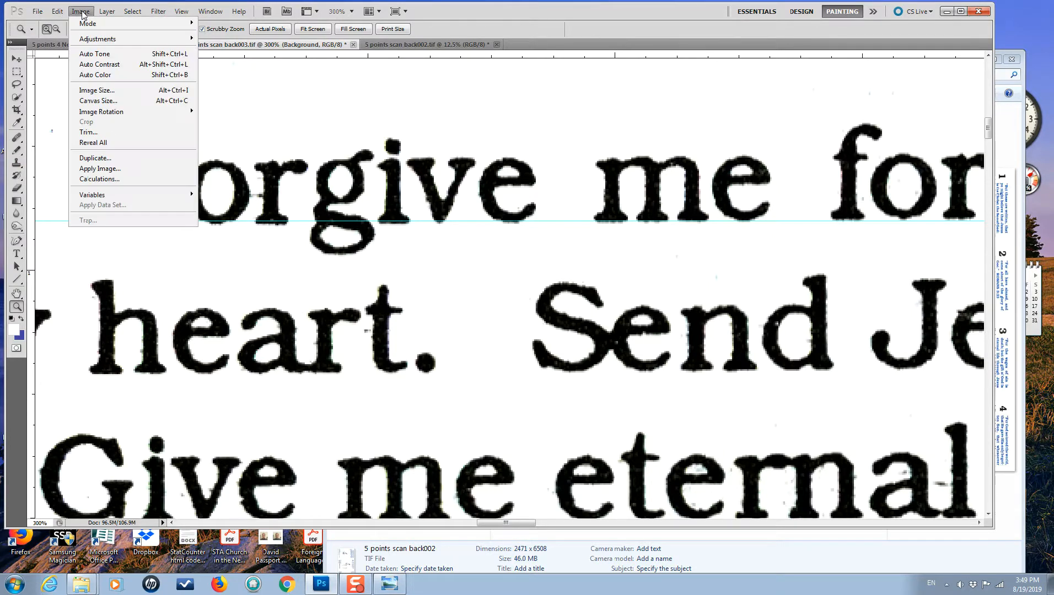
pyautogui.moveTo(101, 108)
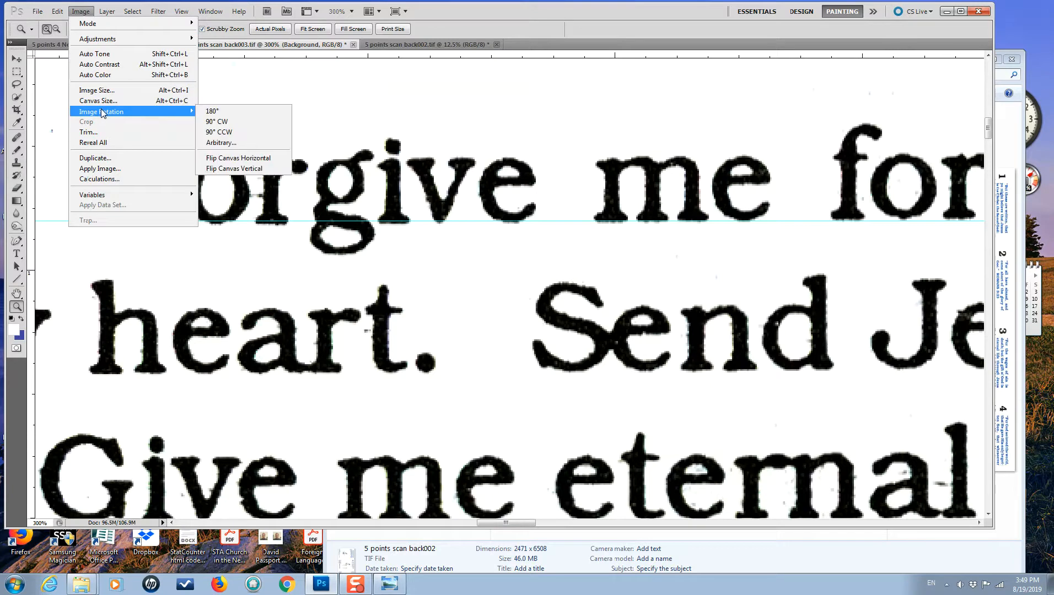
pyautogui.click(221, 143)
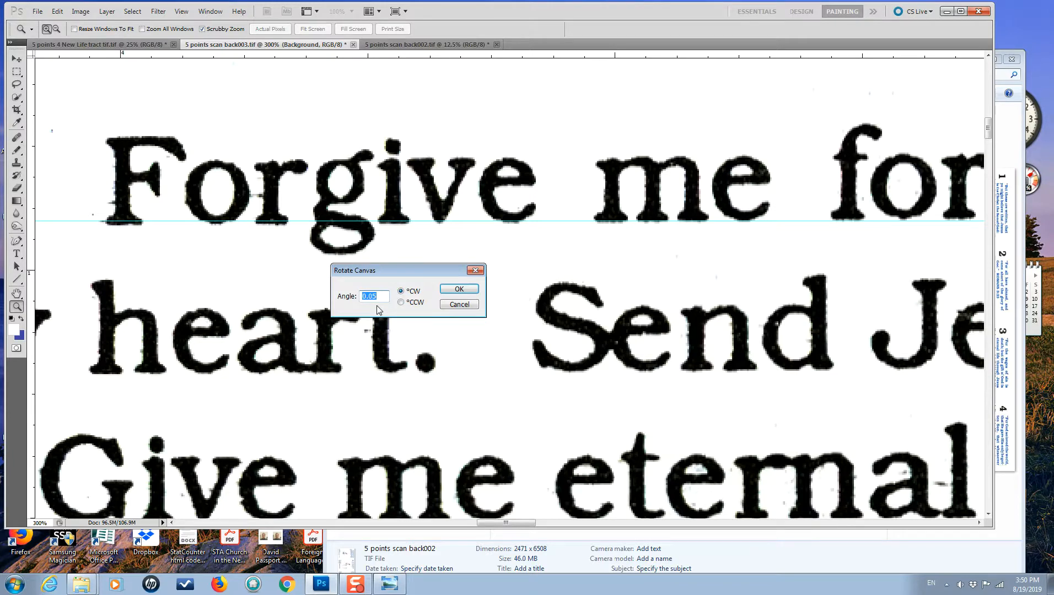
pyautogui.click(453, 291)
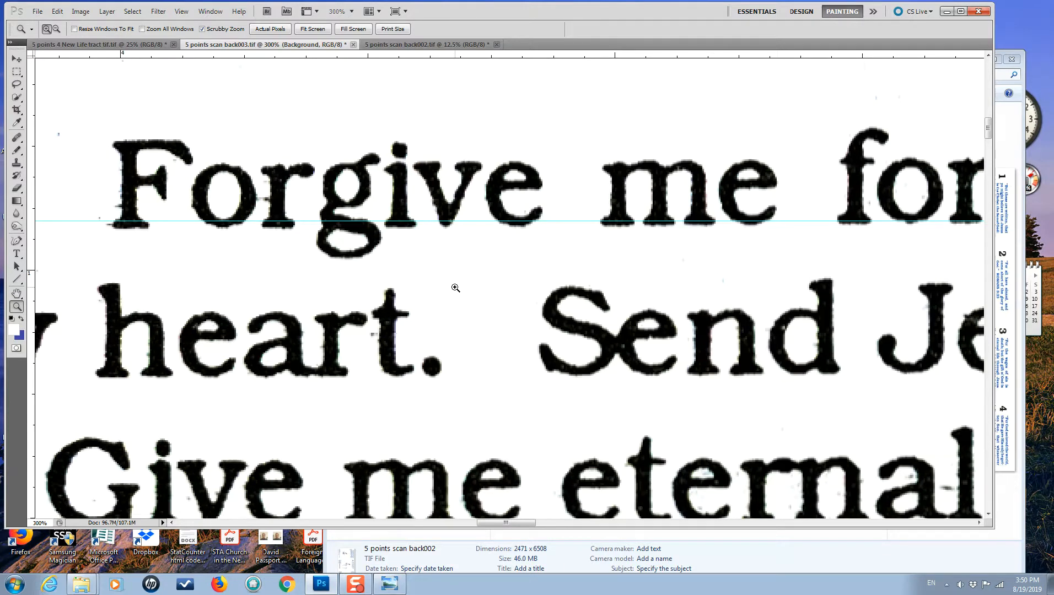
pyautogui.click(82, 12)
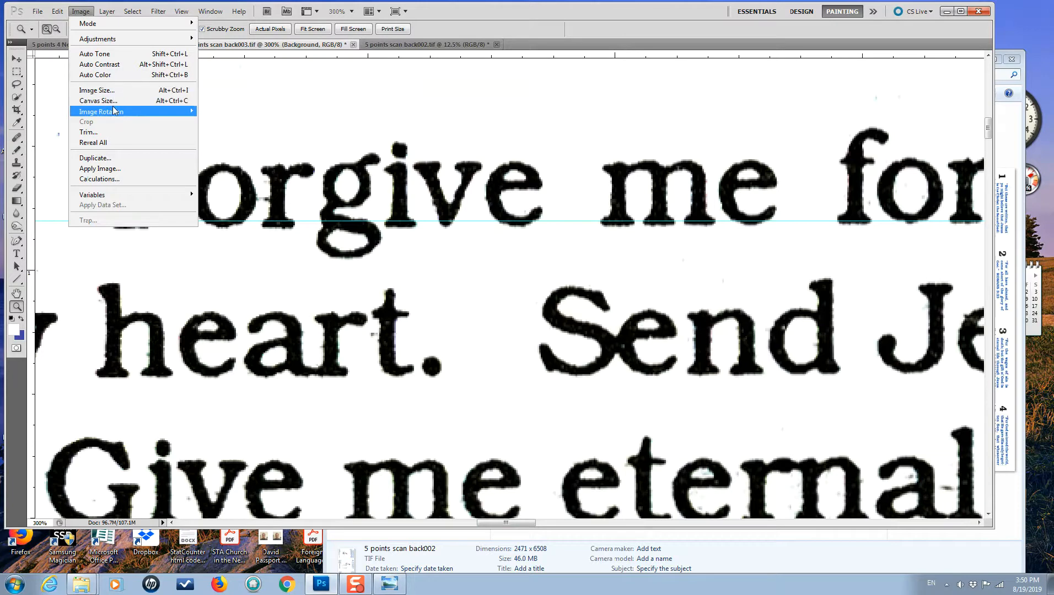
pyautogui.moveTo(113, 112)
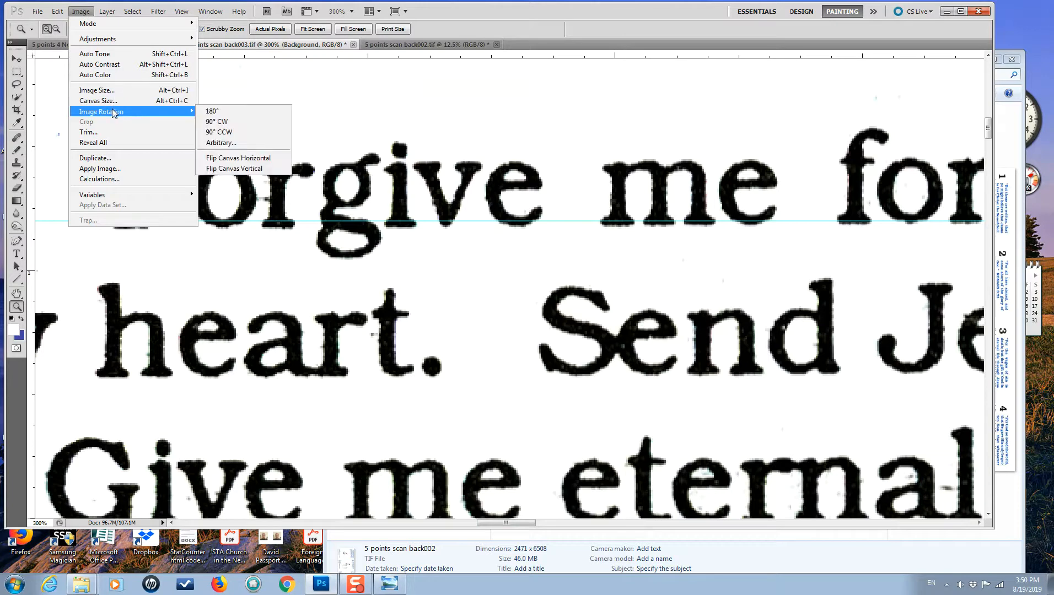
pyautogui.click(237, 142)
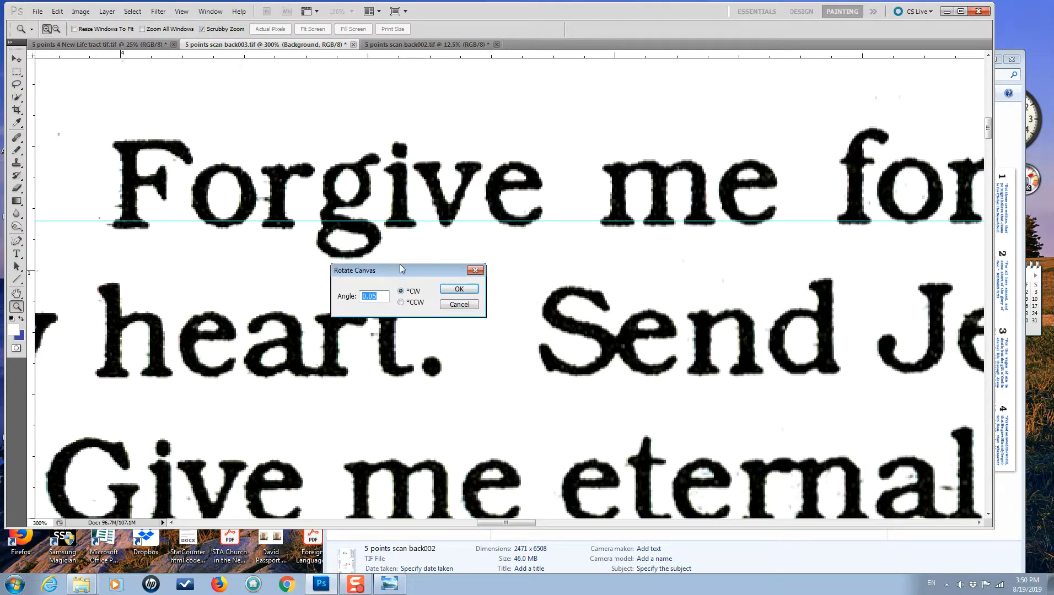
pyautogui.click(460, 289)
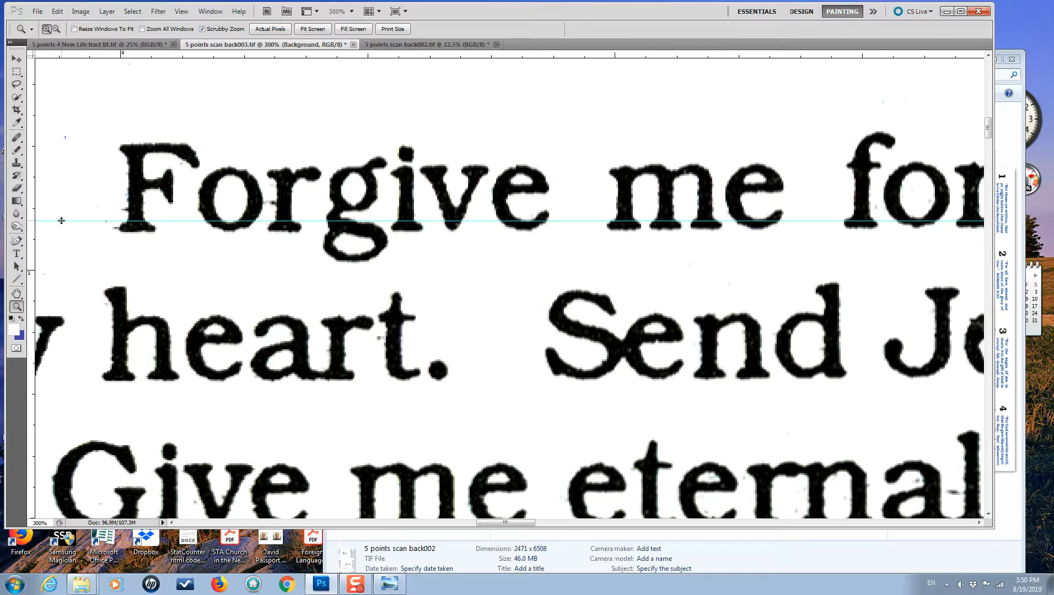
# Step: Move the horizontal guide down to the baseline of the "Forgive me for my" line and rotate the canvas 0.05° clockwise two more times
pyautogui.moveTo(61, 222); pyautogui.dragTo(66, 231)
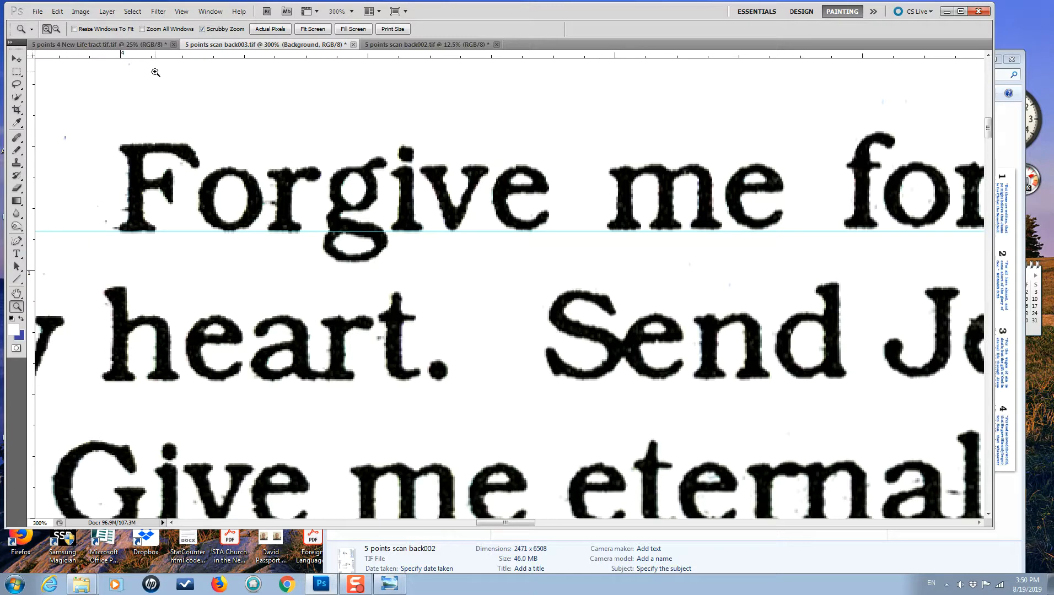
pyautogui.click(80, 11)
pyautogui.moveTo(108, 112)
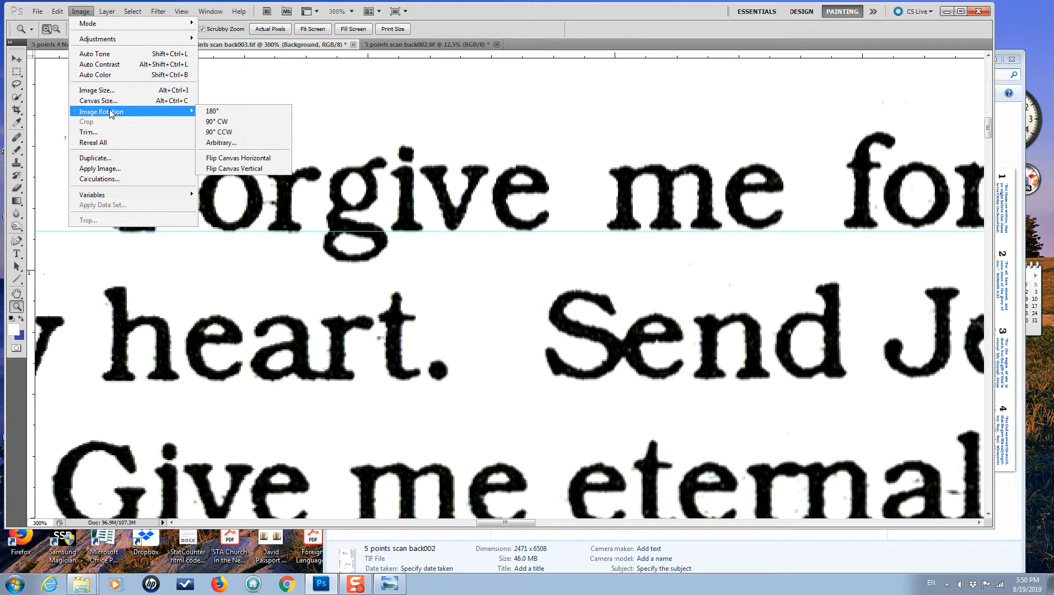
pyautogui.click(235, 143)
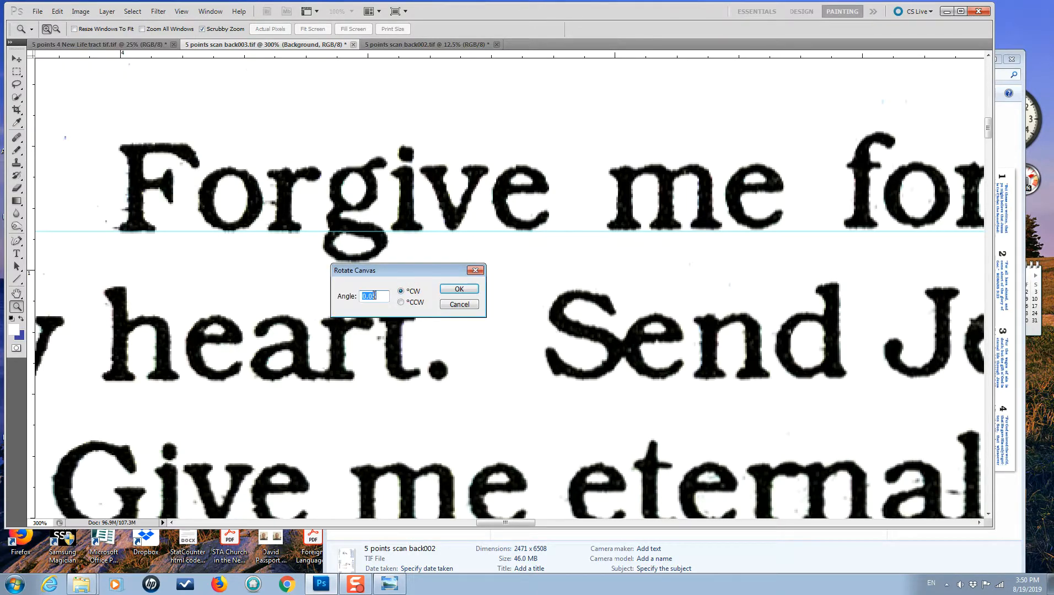
pyautogui.click(458, 290)
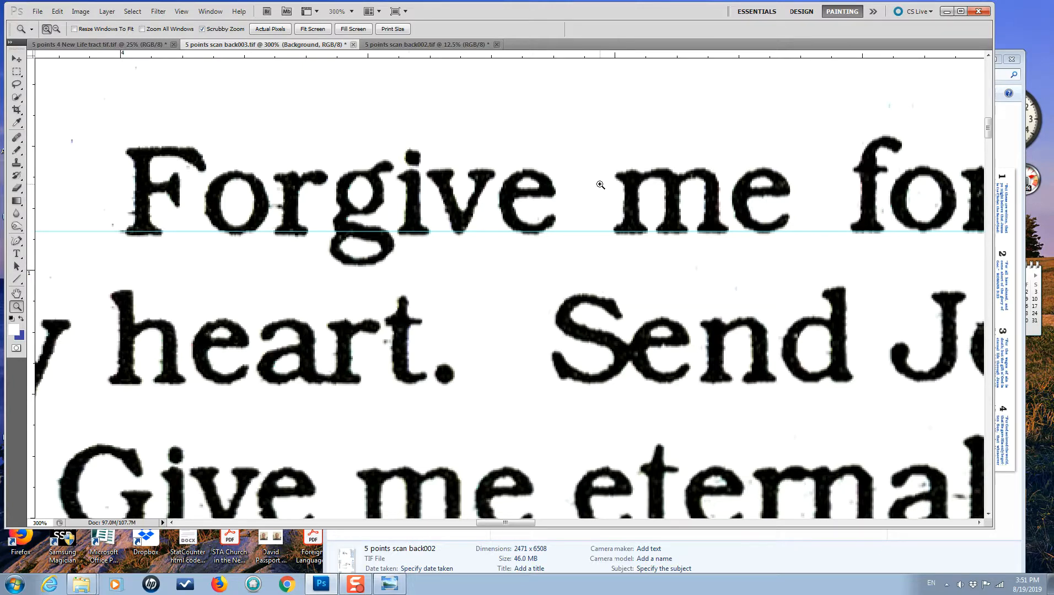
pyautogui.click(82, 12)
pyautogui.moveTo(120, 113)
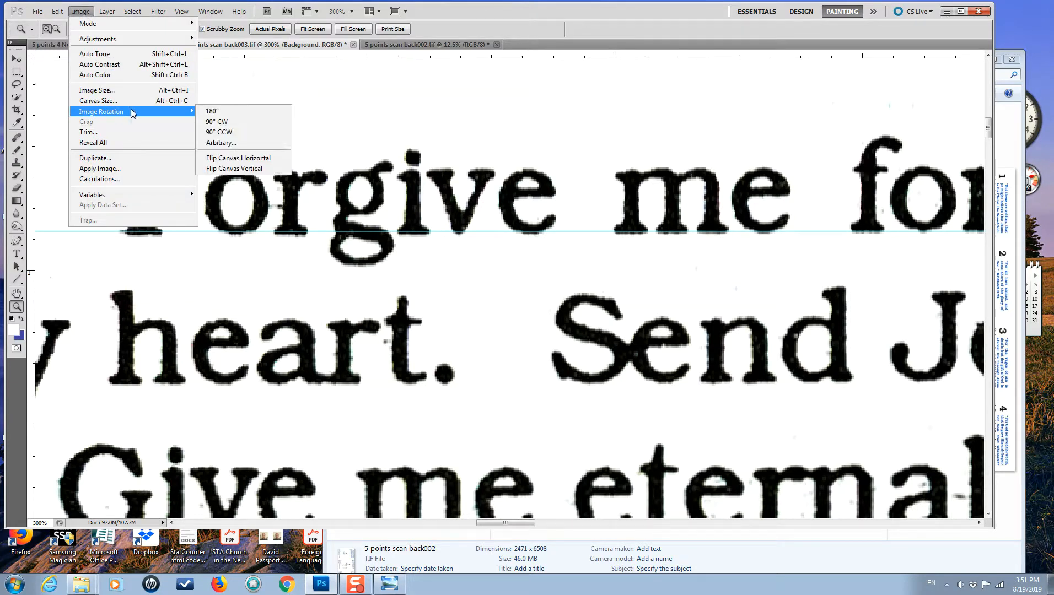
pyautogui.click(229, 145)
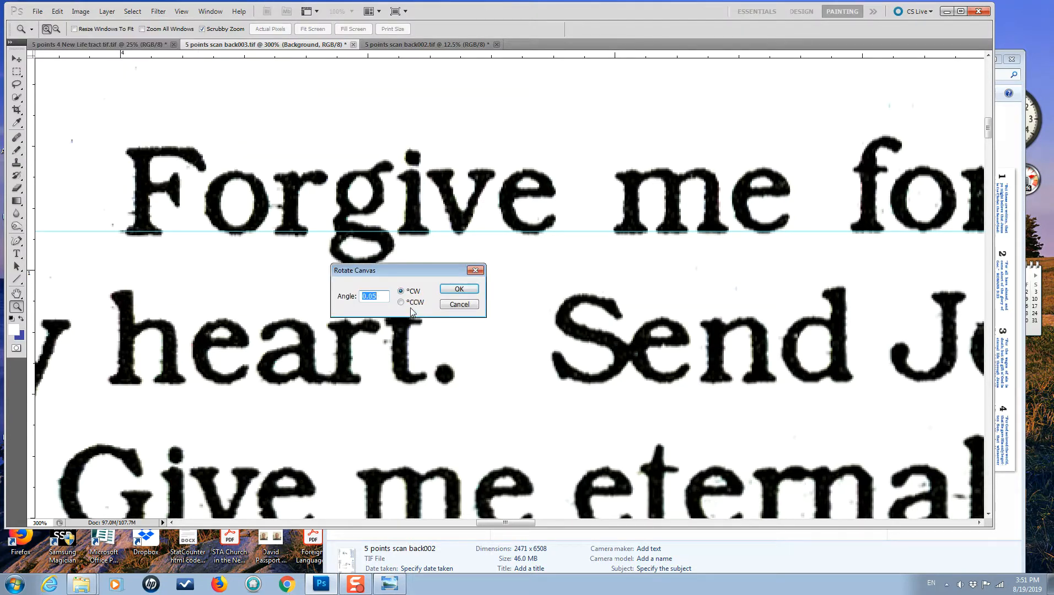
pyautogui.click(459, 291)
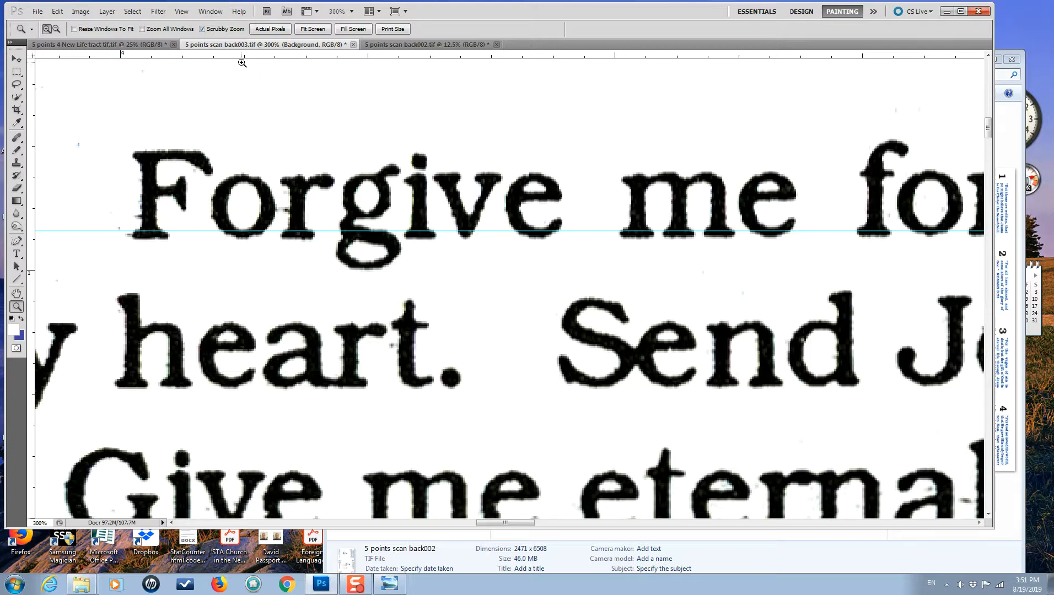
# Step: Place a horizontal guide along the baseline of the blue "To do this, make the following" heading line
pyautogui.click(182, 12)
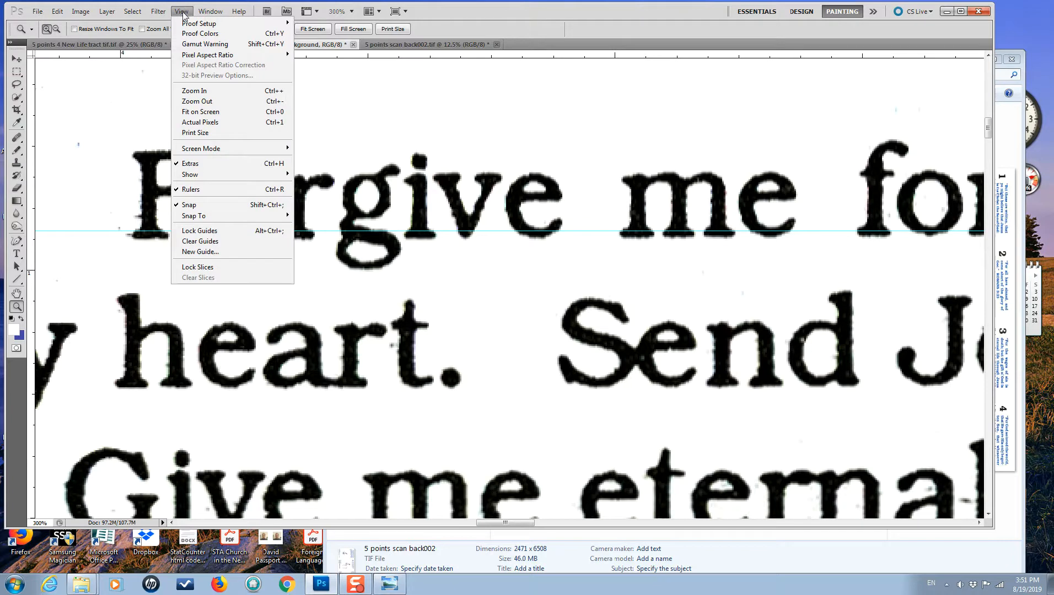
pyautogui.click(204, 100)
pyautogui.click(182, 12)
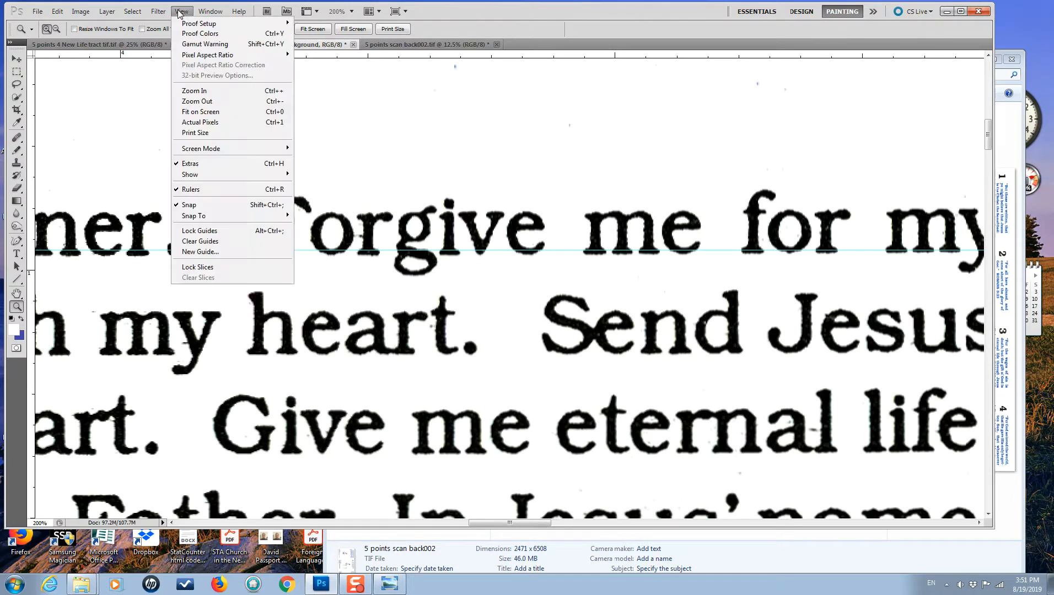
pyautogui.click(208, 102)
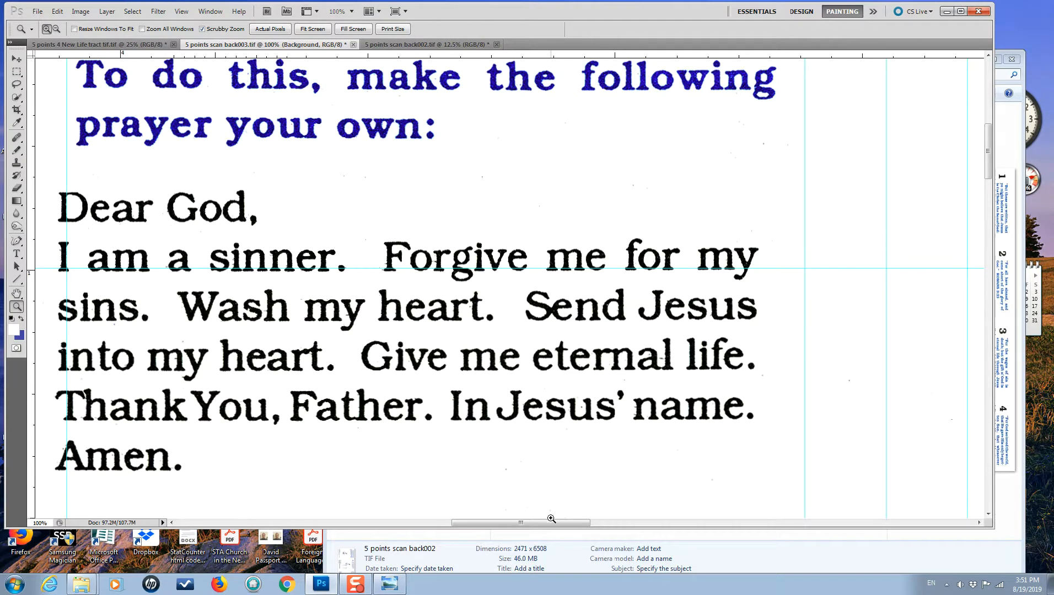
pyautogui.moveTo(563, 526)
pyautogui.mouseDown()
pyautogui.moveTo(531, 528)
pyautogui.moveTo(546, 529)
pyautogui.mouseUp()
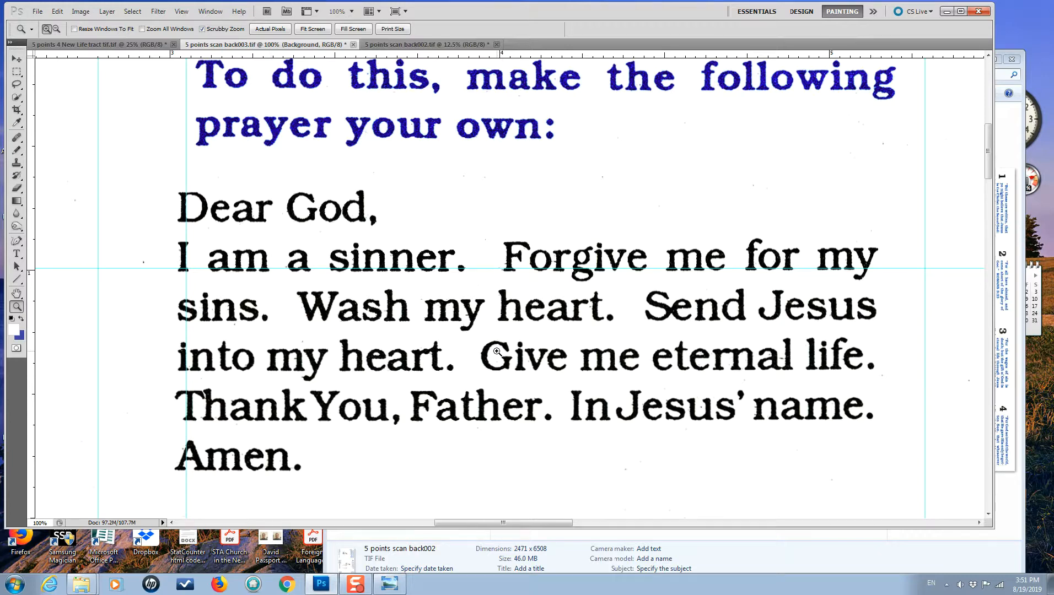
pyautogui.scroll(2, 659, 401)
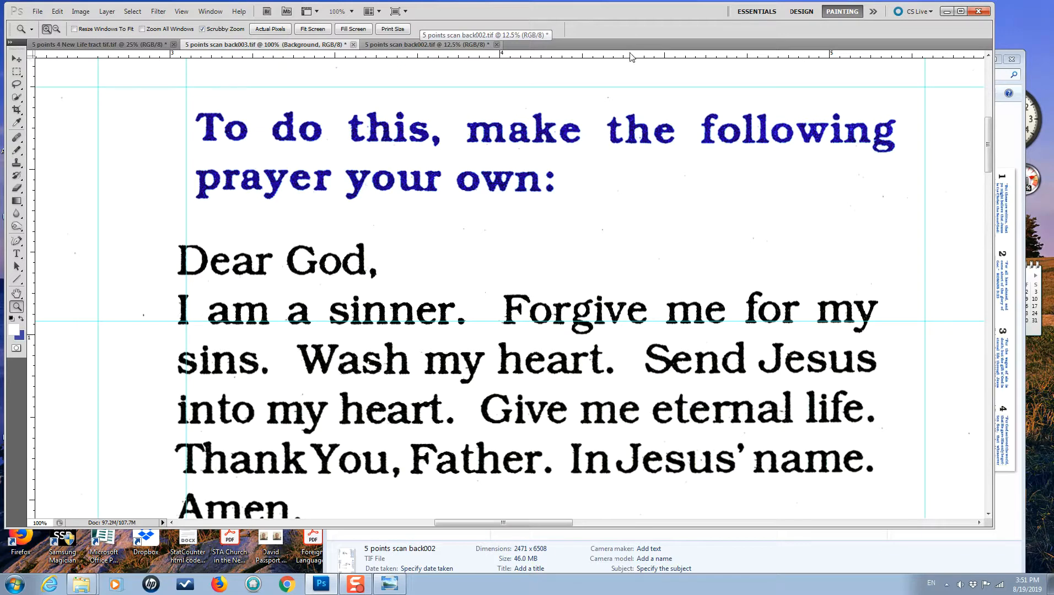
pyautogui.moveTo(633, 57); pyautogui.dragTo(640, 144)
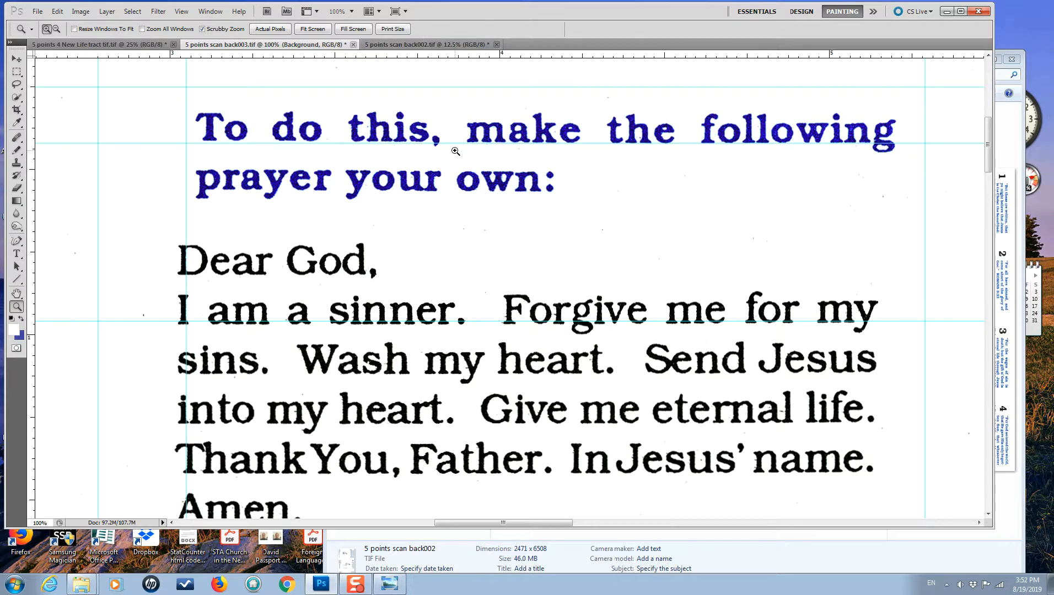
# Step: Select the two-line blue heading above the prayer with a rectangular marquee and rotate the canvas 0.05° counterclockwise
pyautogui.click(17, 71)
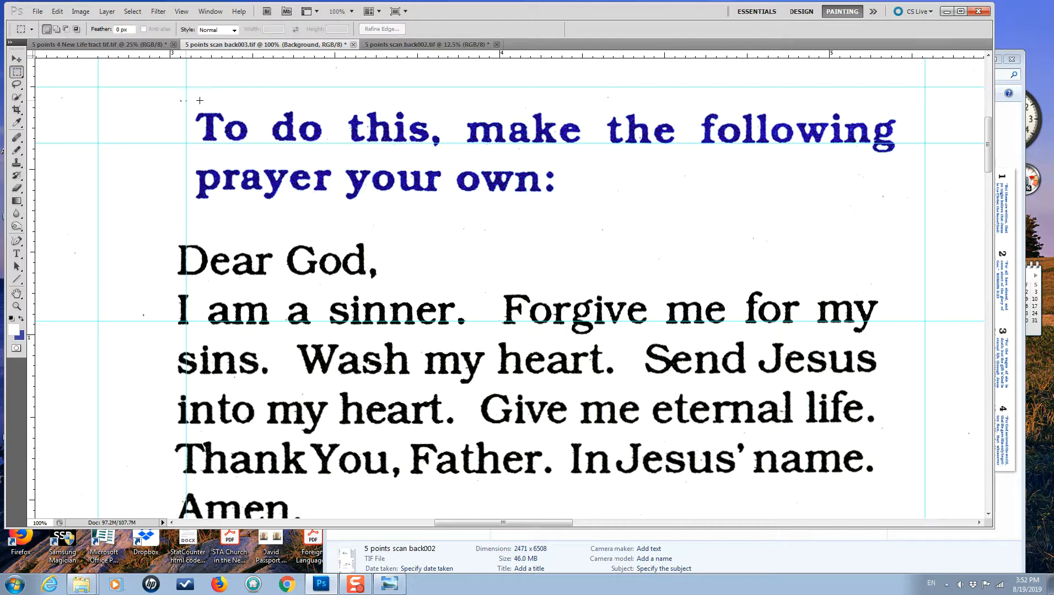
pyautogui.moveTo(360, 107); pyautogui.dragTo(727, 109)
pyautogui.moveTo(886, 115); pyautogui.dragTo(924, 210)
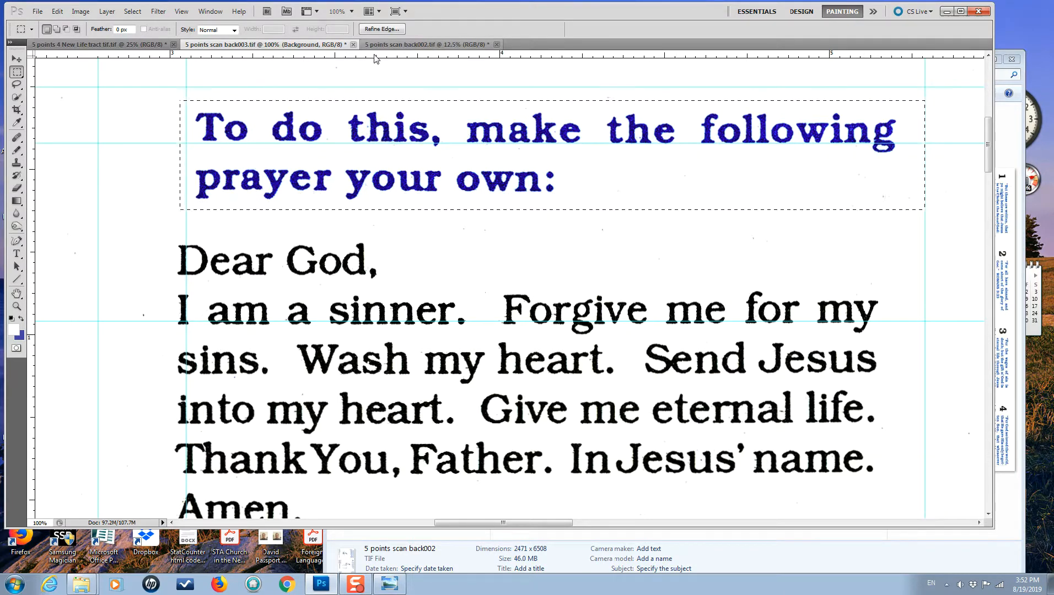
pyautogui.click(77, 12)
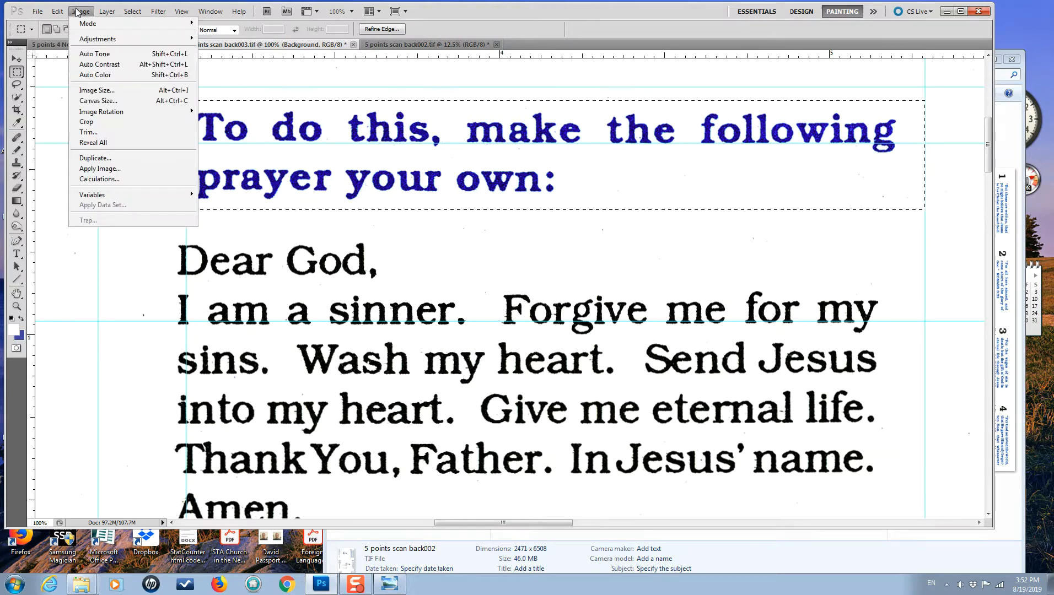
pyautogui.moveTo(106, 112)
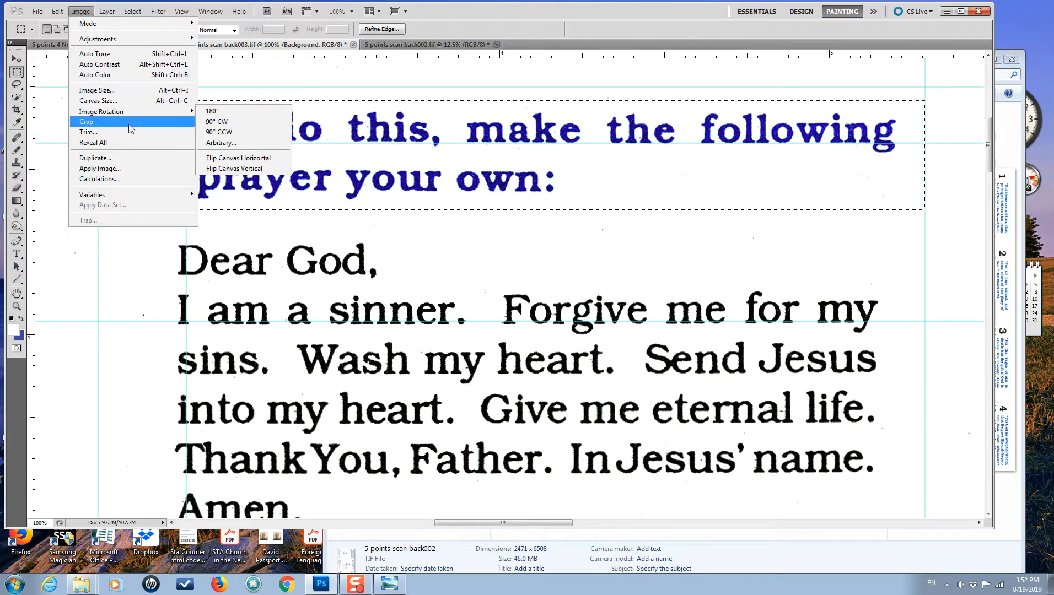
pyautogui.click(214, 144)
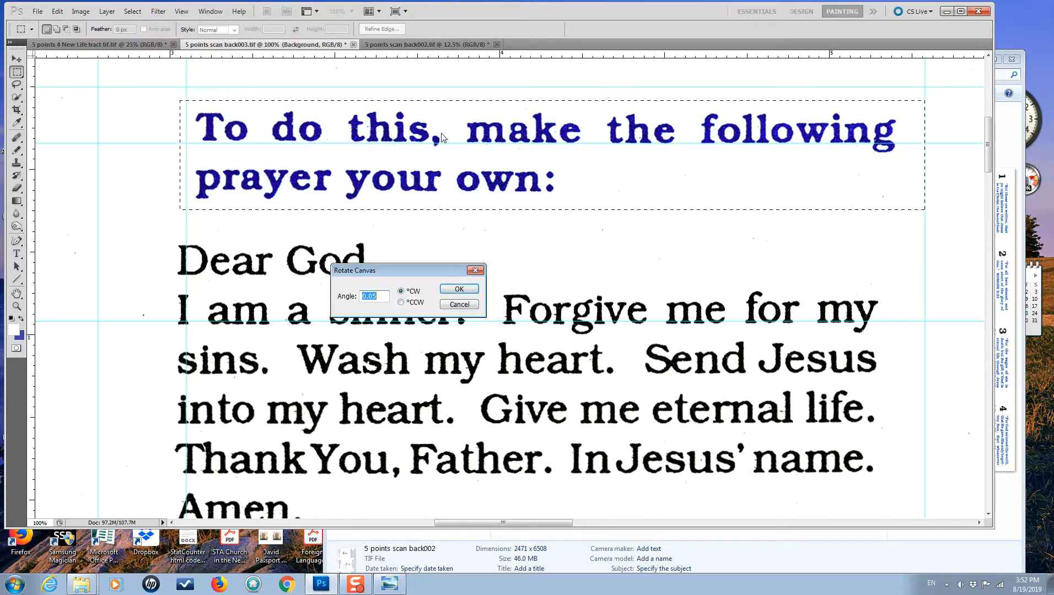
pyautogui.click(401, 303)
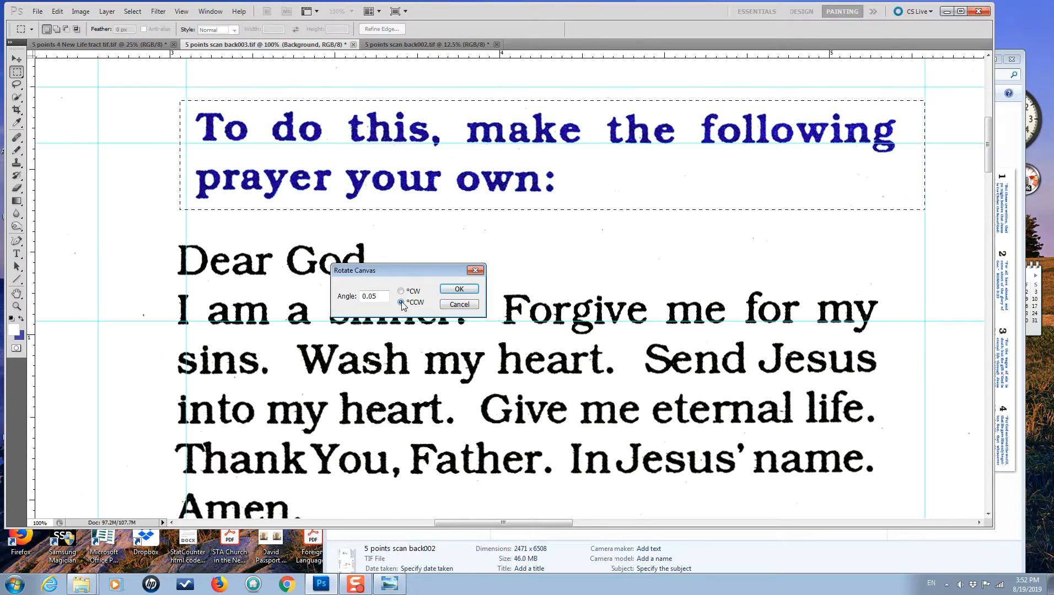
pyautogui.click(460, 290)
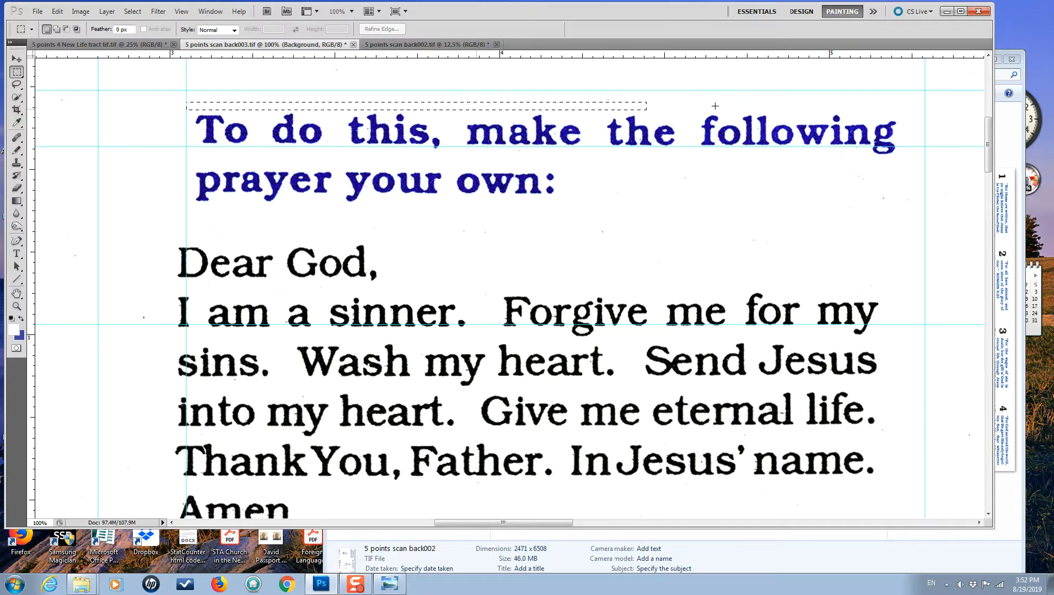
# Step: Reselect the blue heading and rotate the canvas counterclockwise by another 0.05°
pyautogui.moveTo(848, 137); pyautogui.dragTo(918, 211)
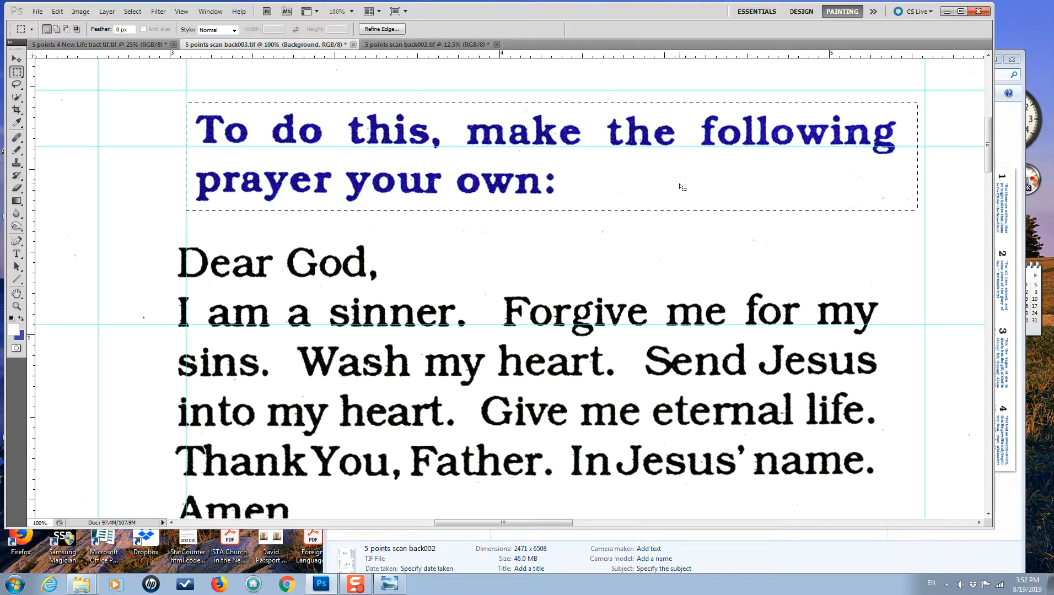
pyautogui.click(80, 11)
pyautogui.moveTo(108, 115)
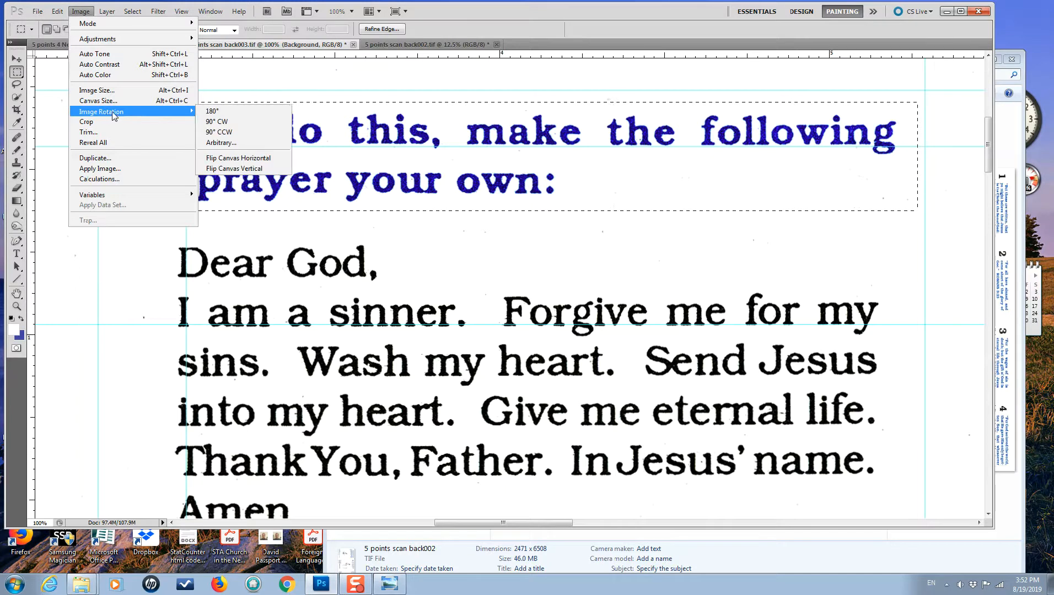
pyautogui.click(228, 144)
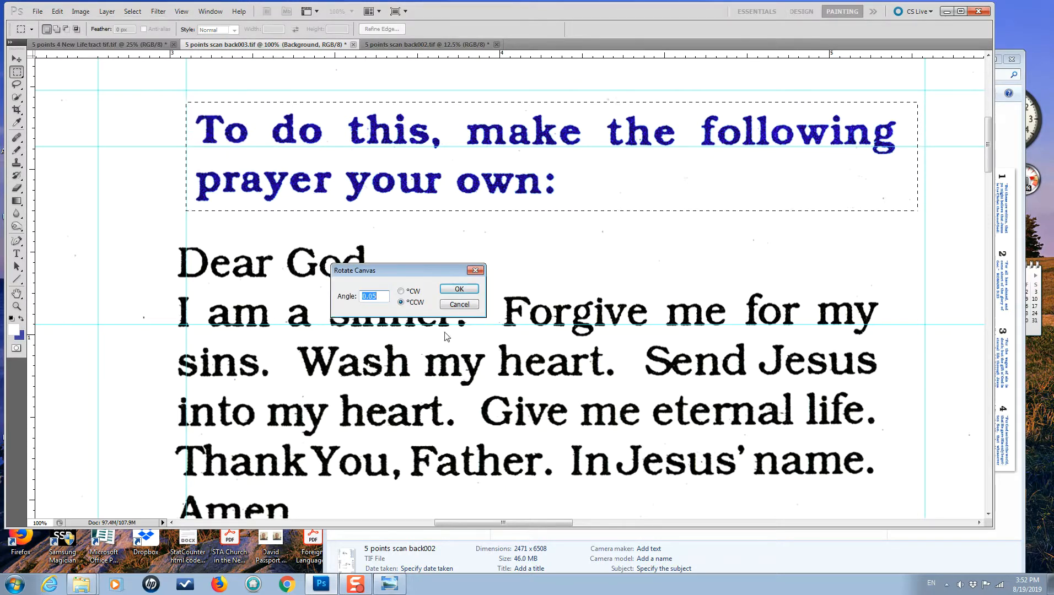
pyautogui.click(458, 290)
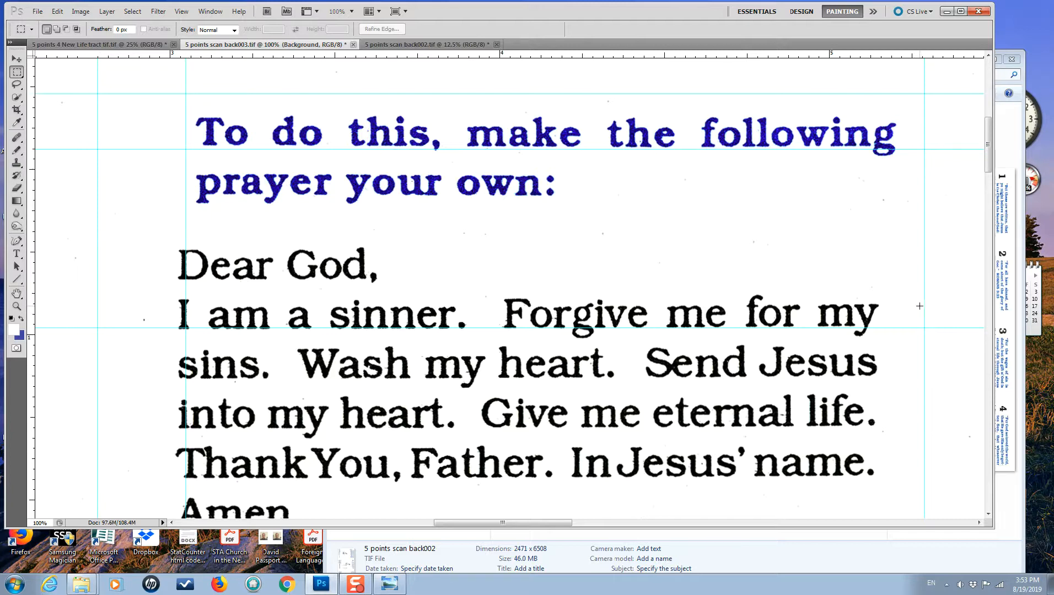
# Step: Shift the outer two of the three vertical guides before the prayer column slightly right and the middle one slightly left
pyautogui.moveTo(542, 528); pyautogui.dragTo(556, 553)
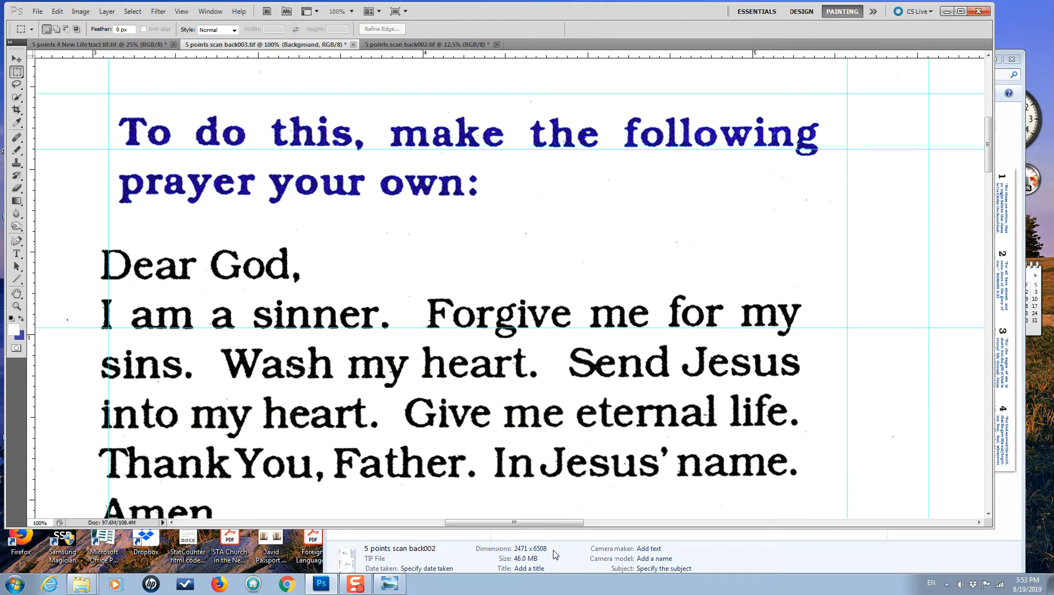
pyautogui.click(181, 11)
pyautogui.click(207, 102)
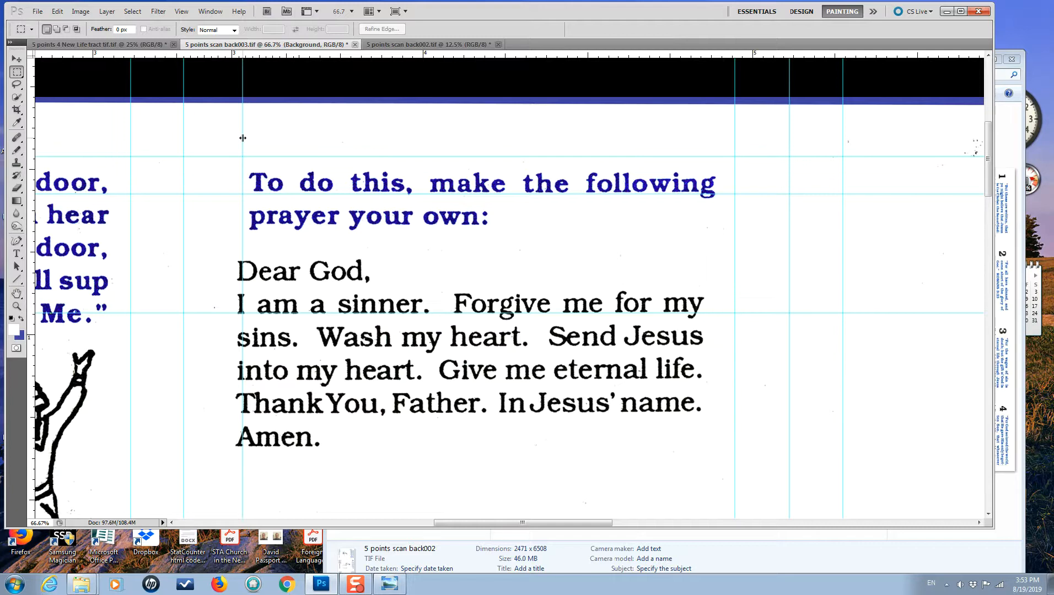
pyautogui.moveTo(243, 138); pyautogui.dragTo(246, 137)
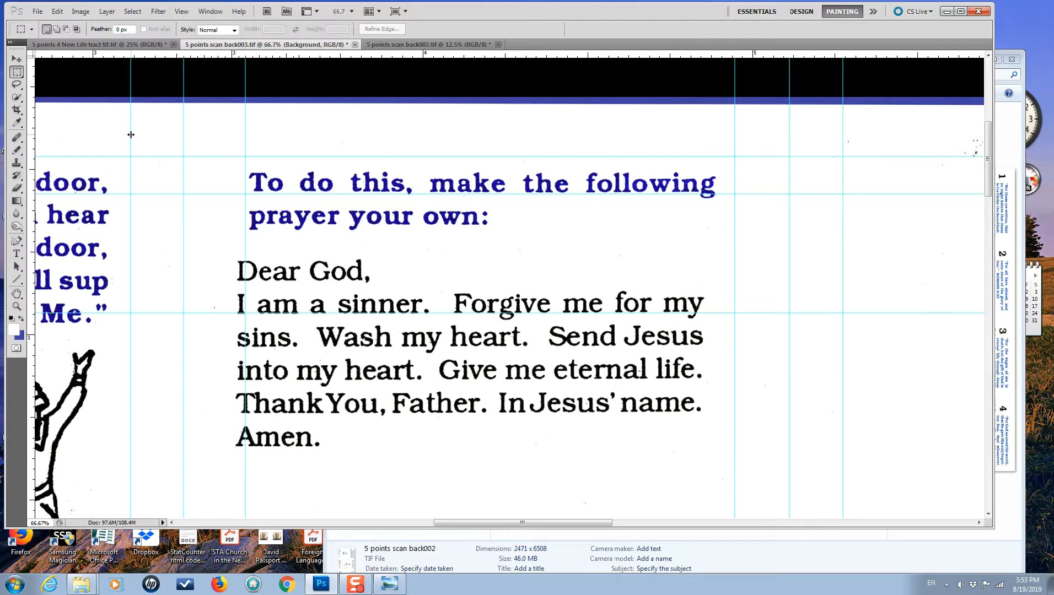
pyautogui.moveTo(131, 136); pyautogui.dragTo(134, 133)
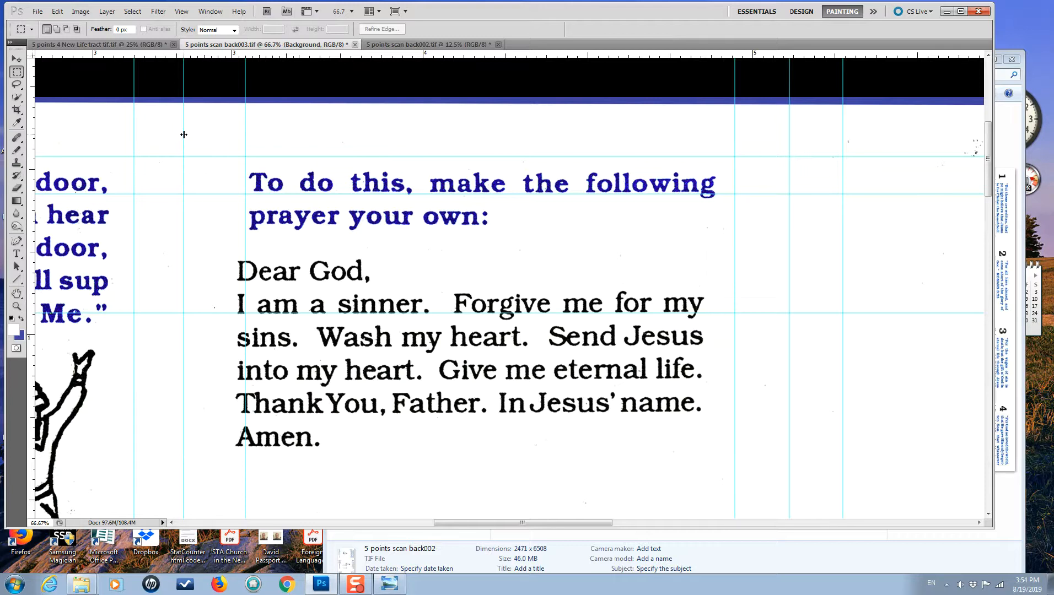
pyautogui.moveTo(184, 134); pyautogui.dragTo(176, 133)
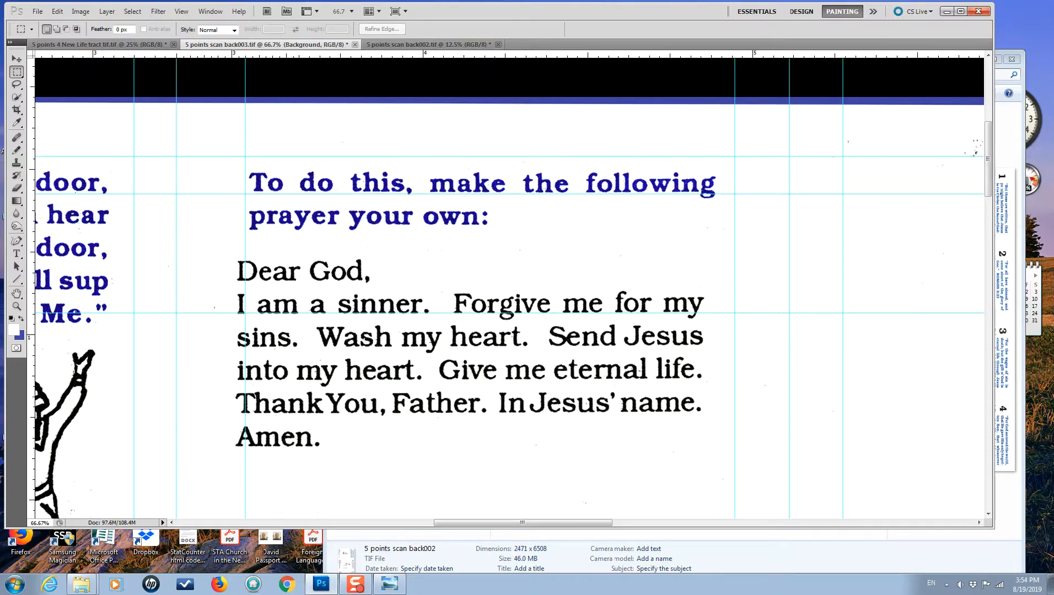
# Step: Select the blue heading together with the whole prayer text and nudge the block slightly to the right
pyautogui.hscroll(3, 474, 359)
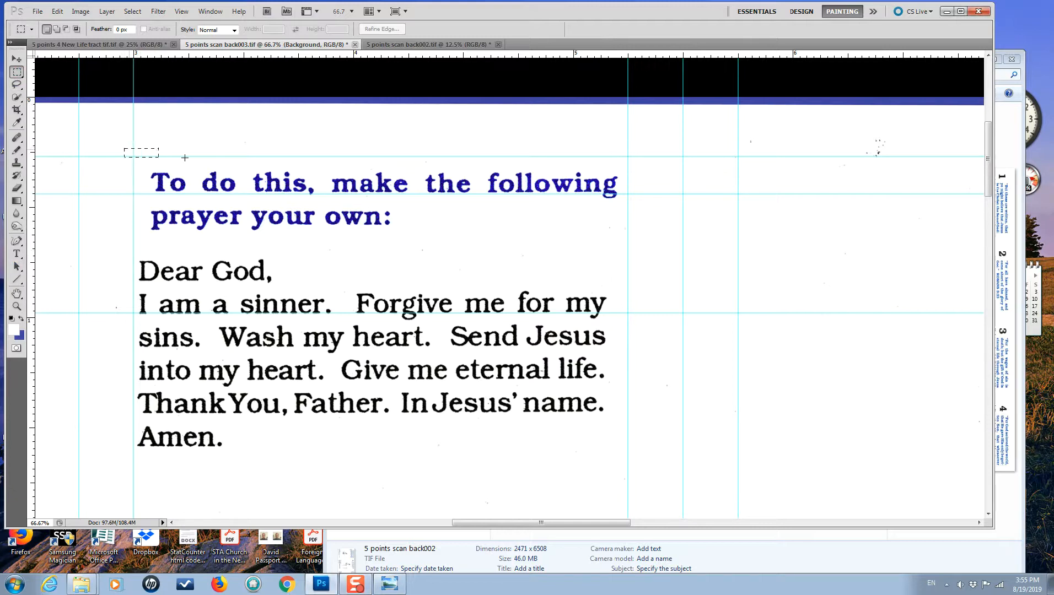
pyautogui.moveTo(423, 180); pyautogui.dragTo(638, 457)
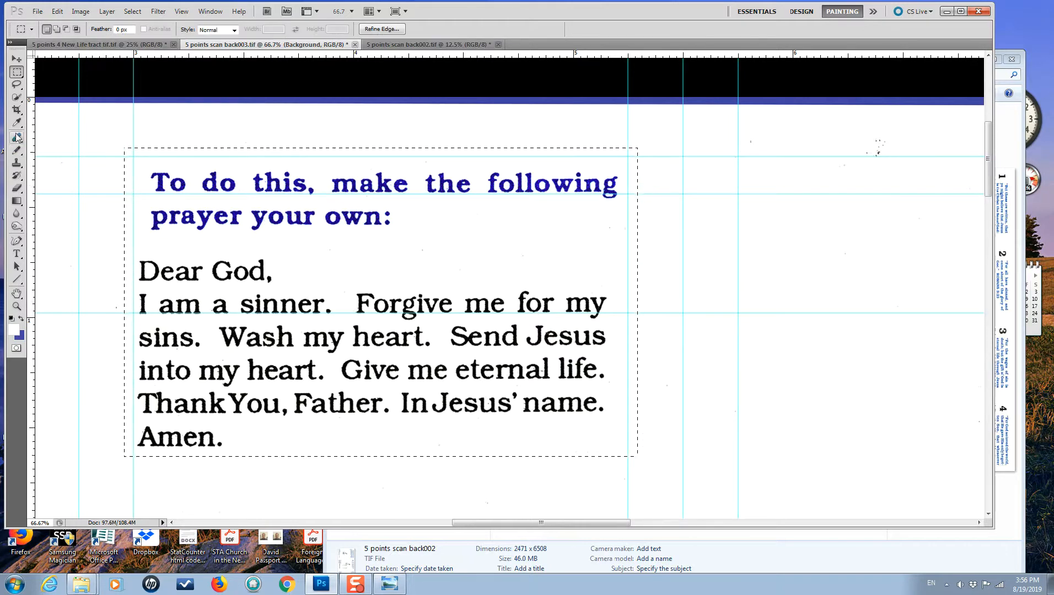
pyautogui.click(16, 59)
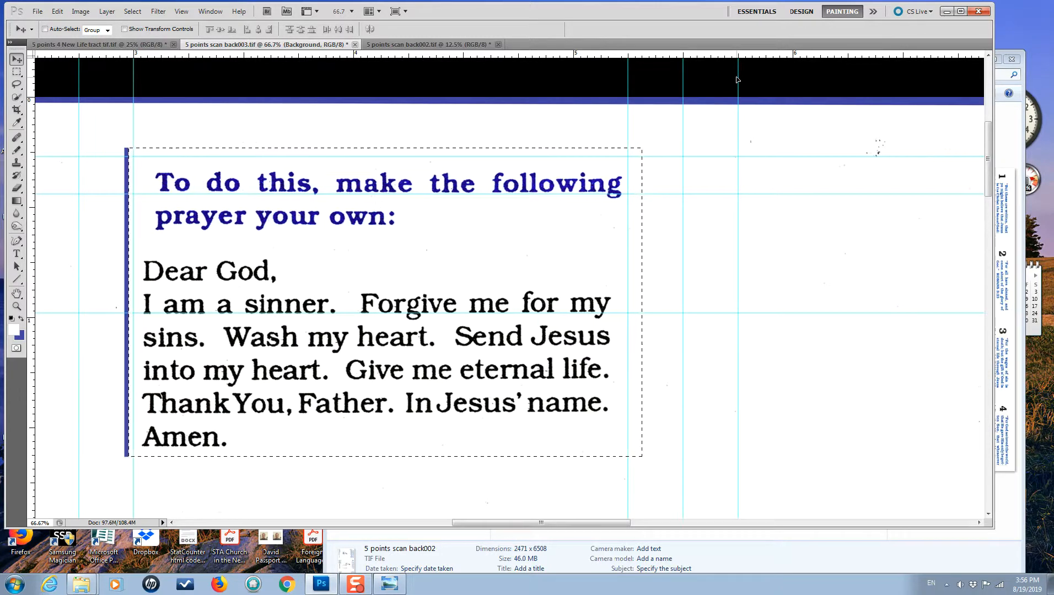
pyautogui.press('Right')
pyautogui.press('Right')
pyautogui.press('Right')
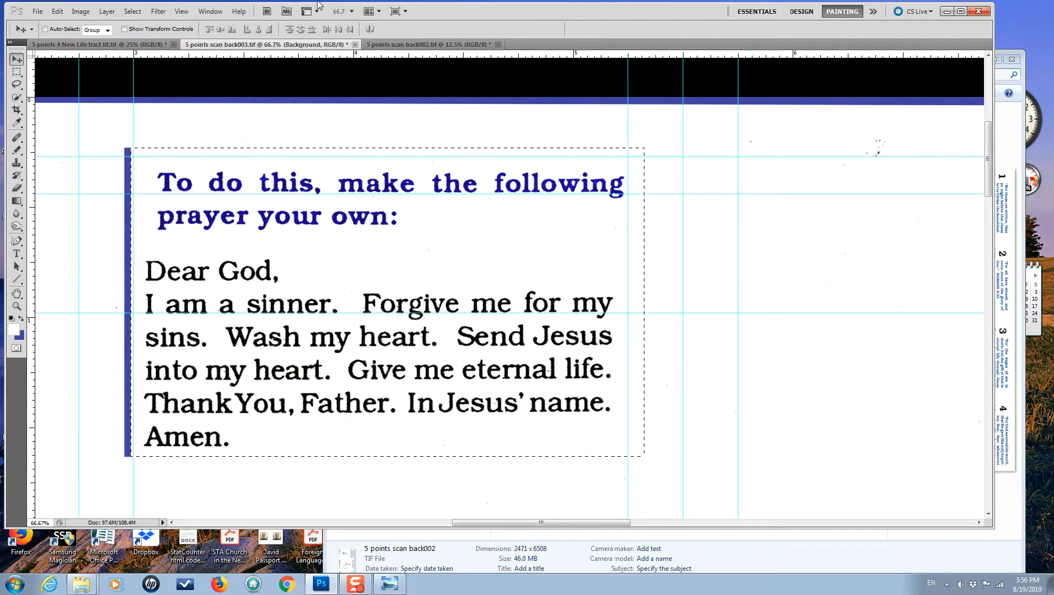
# Step: Deselect the text block and place a vertical guide along the left edge of the prayer text
pyautogui.click(132, 11)
pyautogui.click(141, 35)
pyautogui.moveTo(32, 221); pyautogui.dragTo(147, 219)
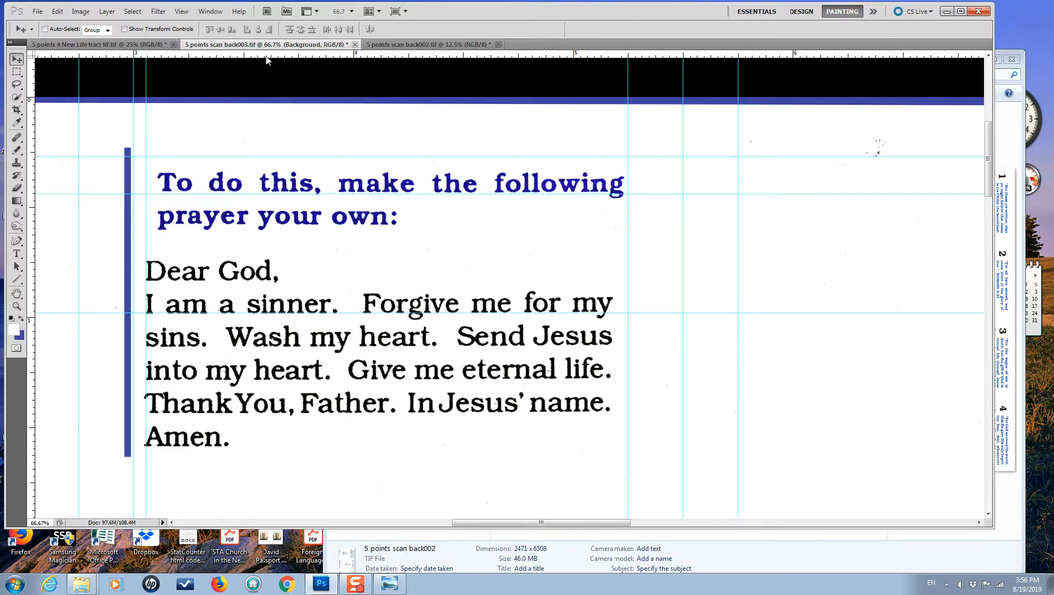
pyautogui.click(16, 72)
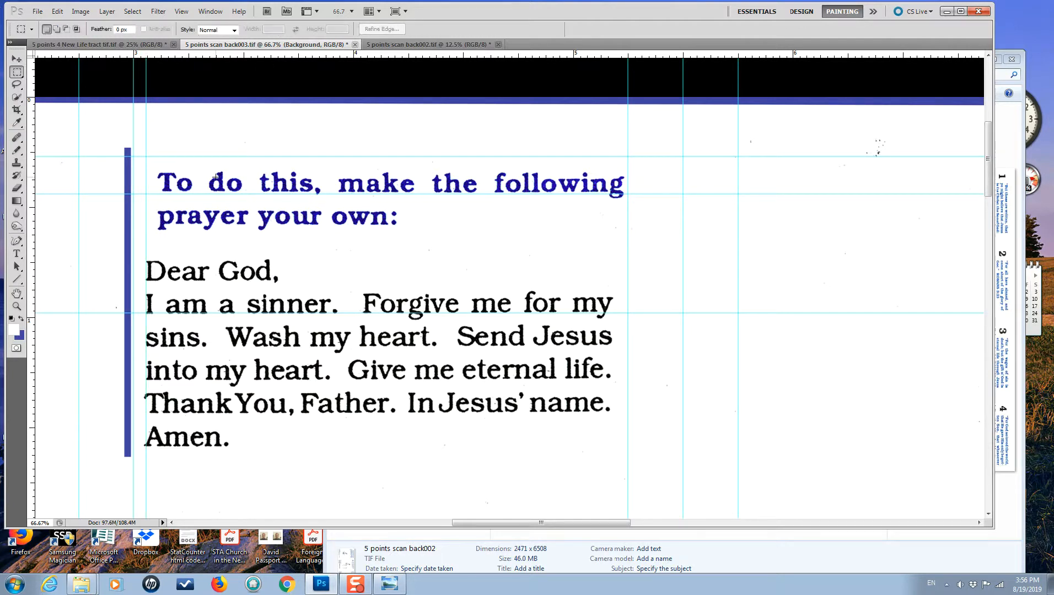
# Step: Select the two-line blue heading, nudge it left to line up with the guide at the prayer text's left edge, and deselect it
pyautogui.moveTo(464, 175); pyautogui.dragTo(629, 236)
pyautogui.click(17, 59)
pyautogui.press('Left')
pyautogui.press('Left')
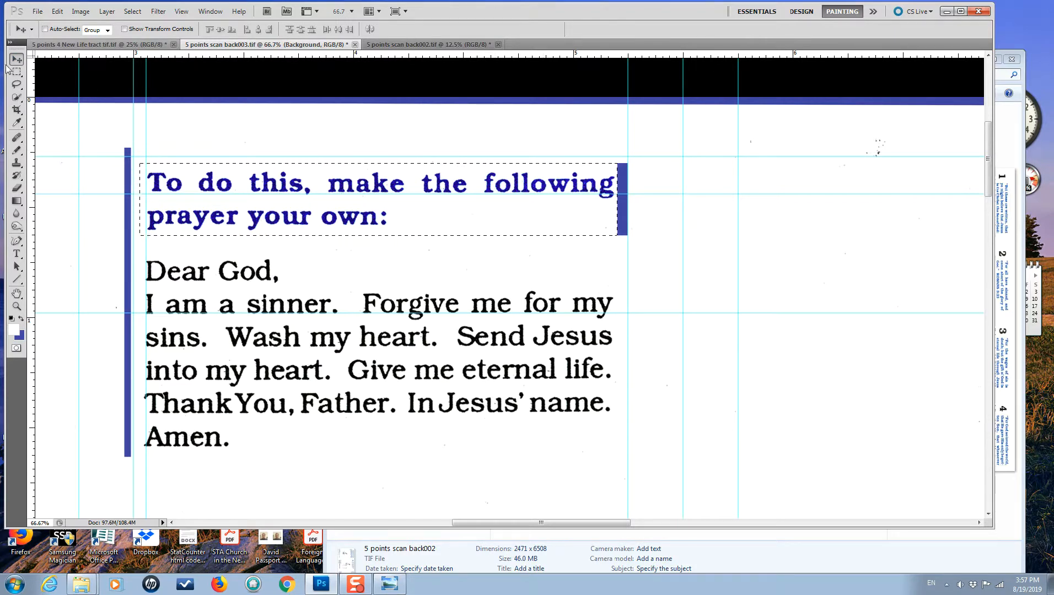
pyautogui.click(132, 15)
pyautogui.click(142, 33)
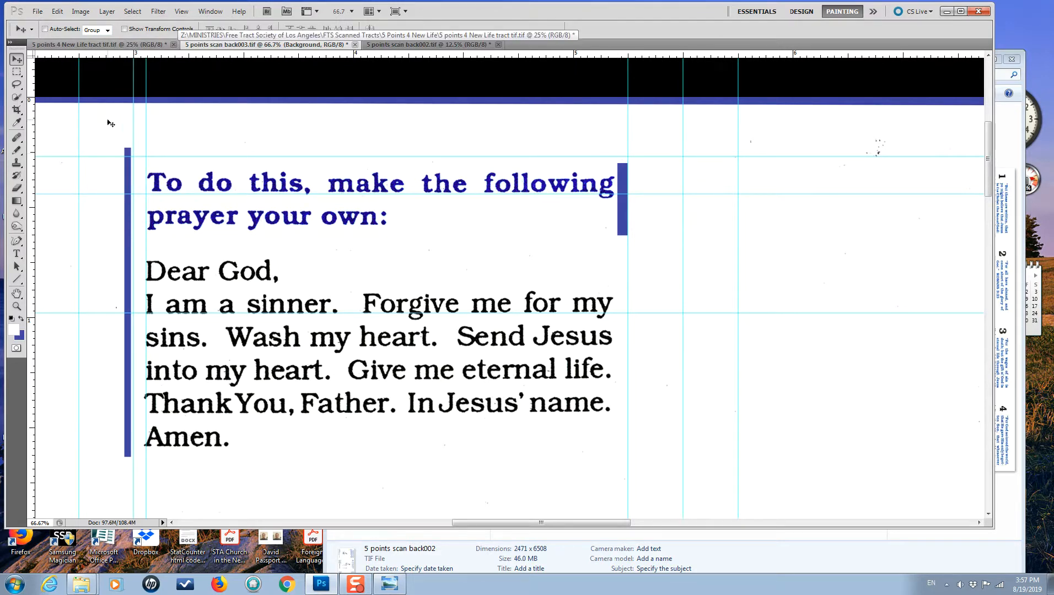
# Step: Select the leftover blue strip at the right end of the heading and fill it with white at 100% opacity
pyautogui.click(17, 72)
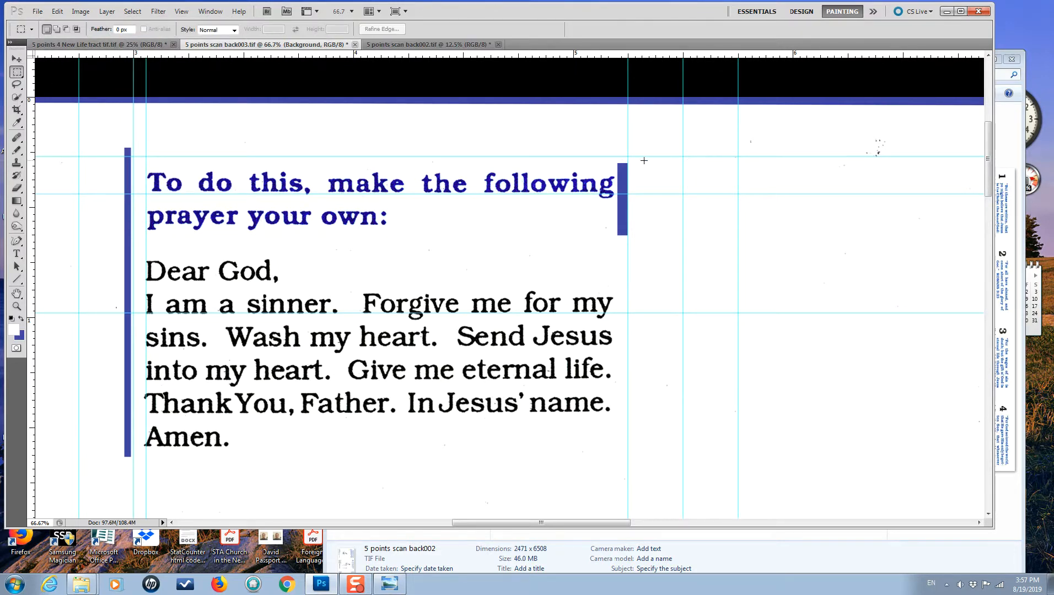
pyautogui.moveTo(630, 156); pyautogui.dragTo(650, 250)
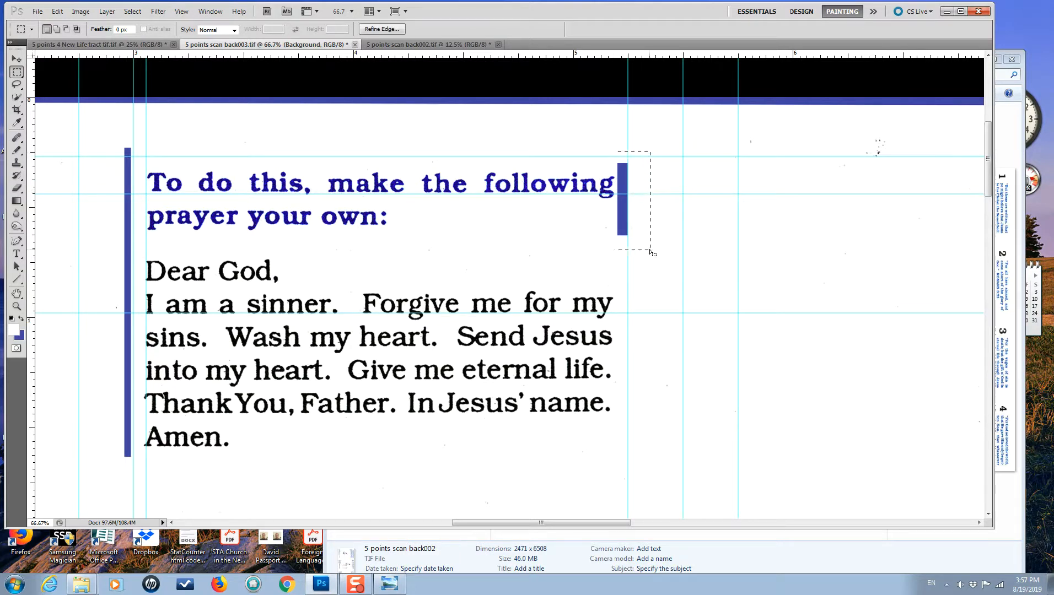
pyautogui.hotkey('shift', 'BackSpace')
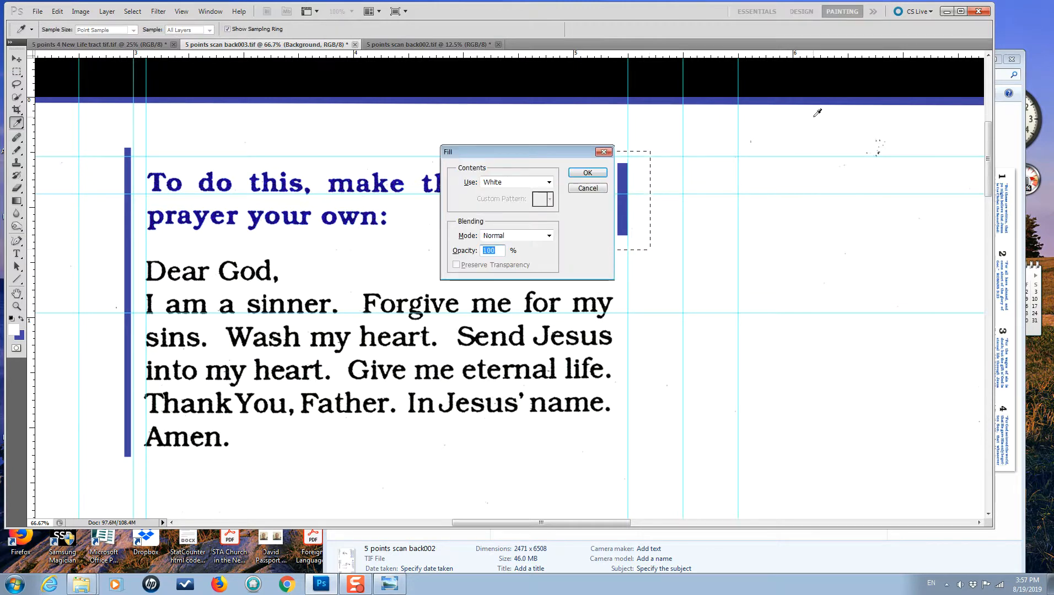
pyautogui.click(586, 175)
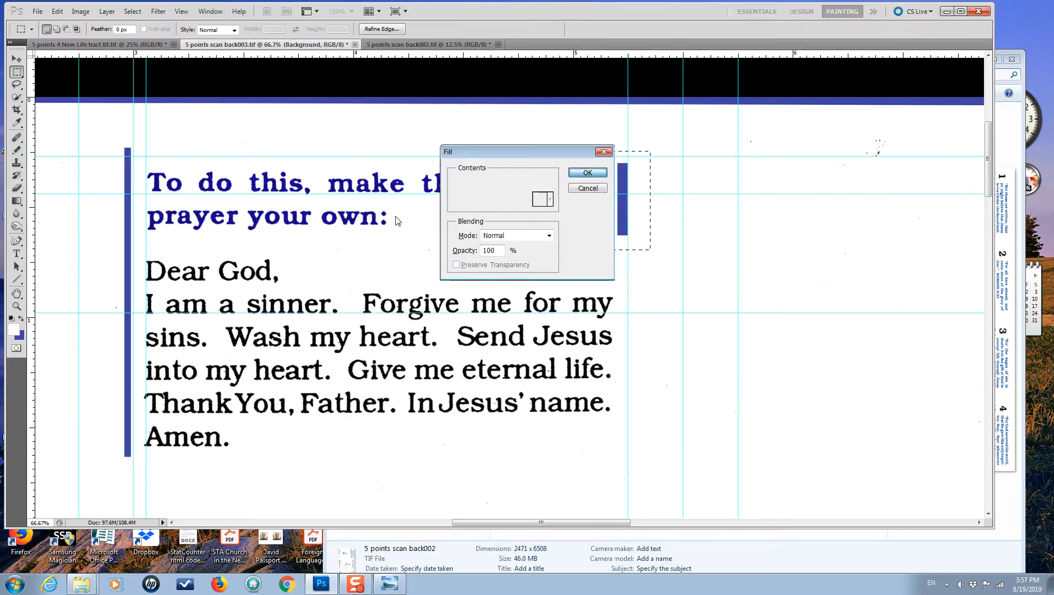
pyautogui.press('Return')
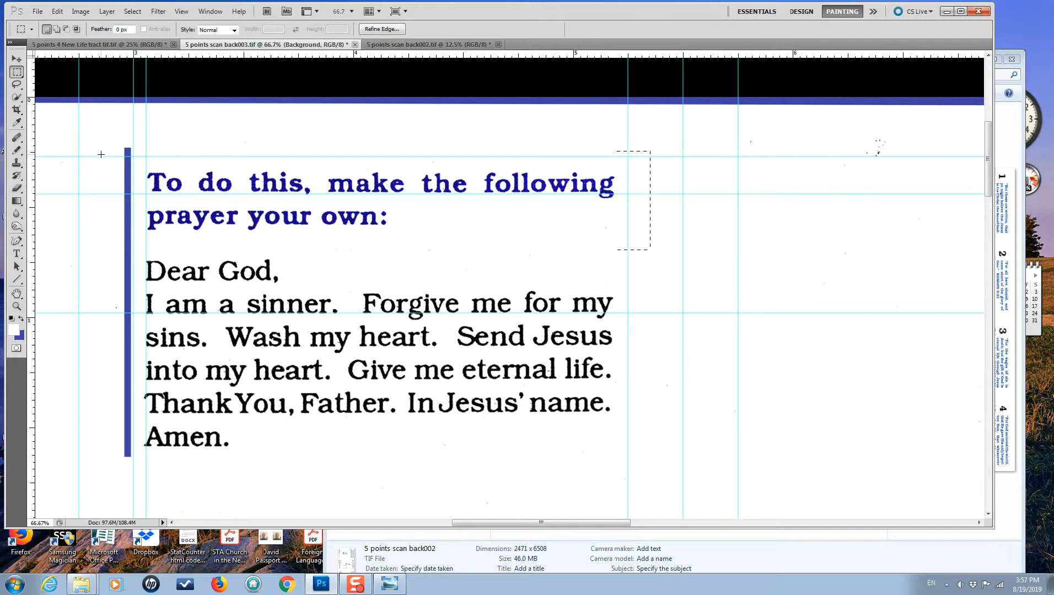
# Step: Select the long vertical blue bar left of the prayer column, fill it with white, and deselect the area
pyautogui.moveTo(112, 143); pyautogui.dragTo(135, 466)
pyautogui.hotkey('shift', 'BackSpace')
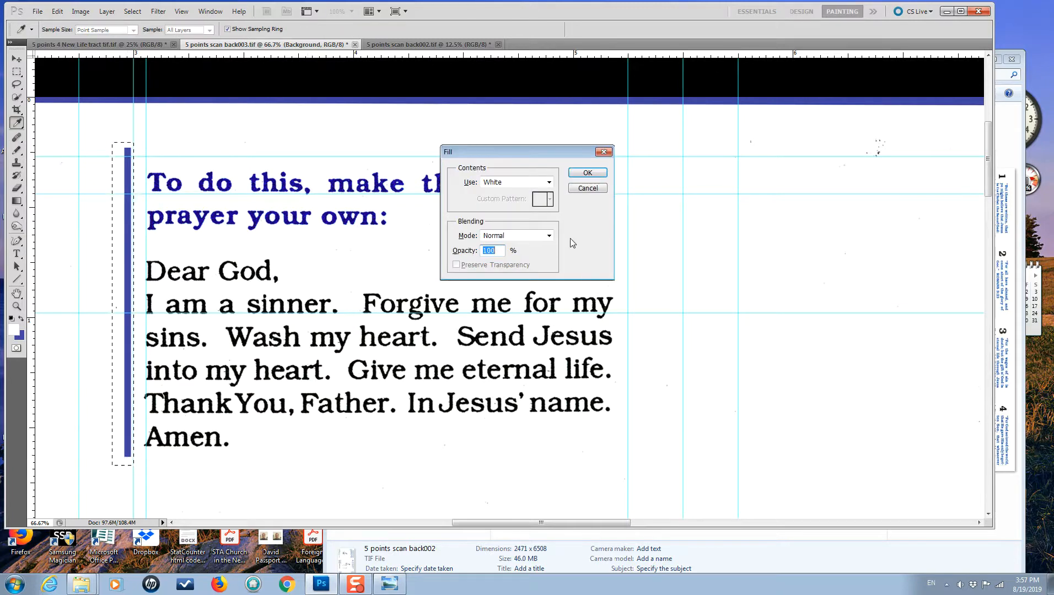
pyautogui.click(596, 174)
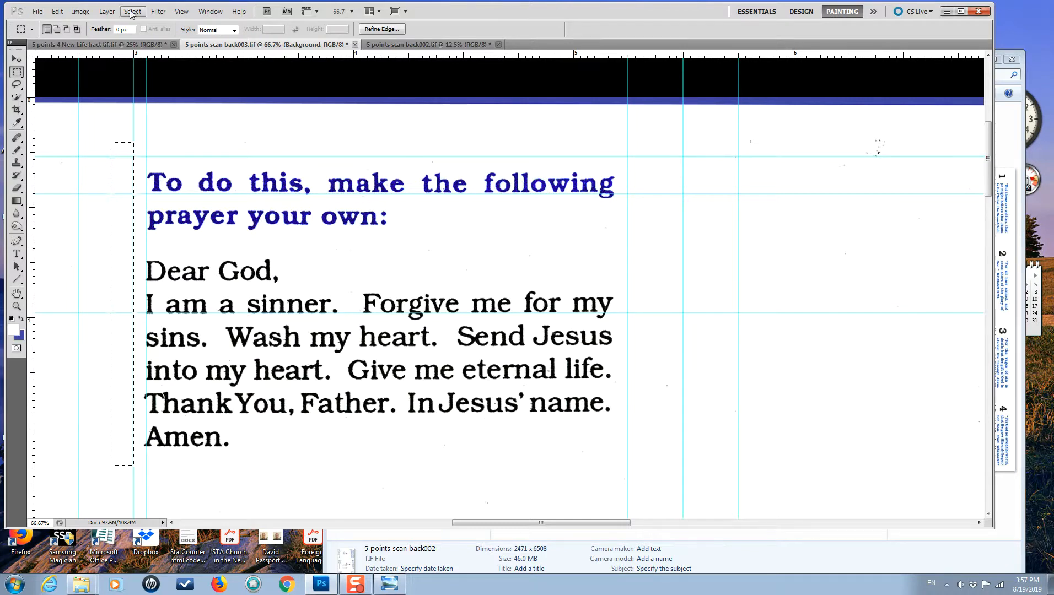
pyautogui.click(96, 129)
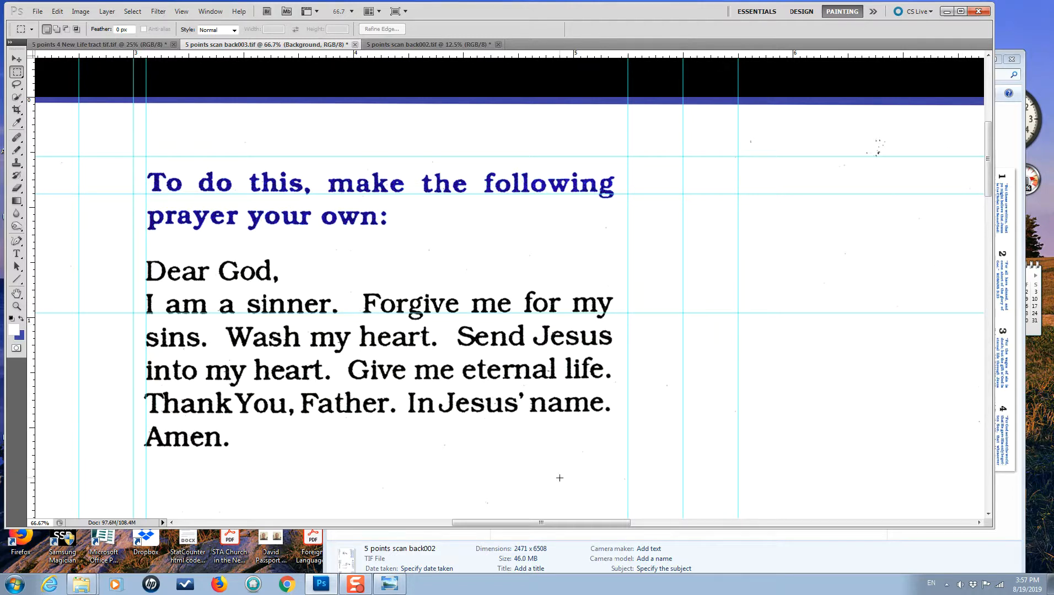
# Step: Set the Eraser to 16 px with the default black and white colours and erase the speck cluster in the blank area beside the prayer
pyautogui.moveTo(583, 528); pyautogui.dragTo(635, 528)
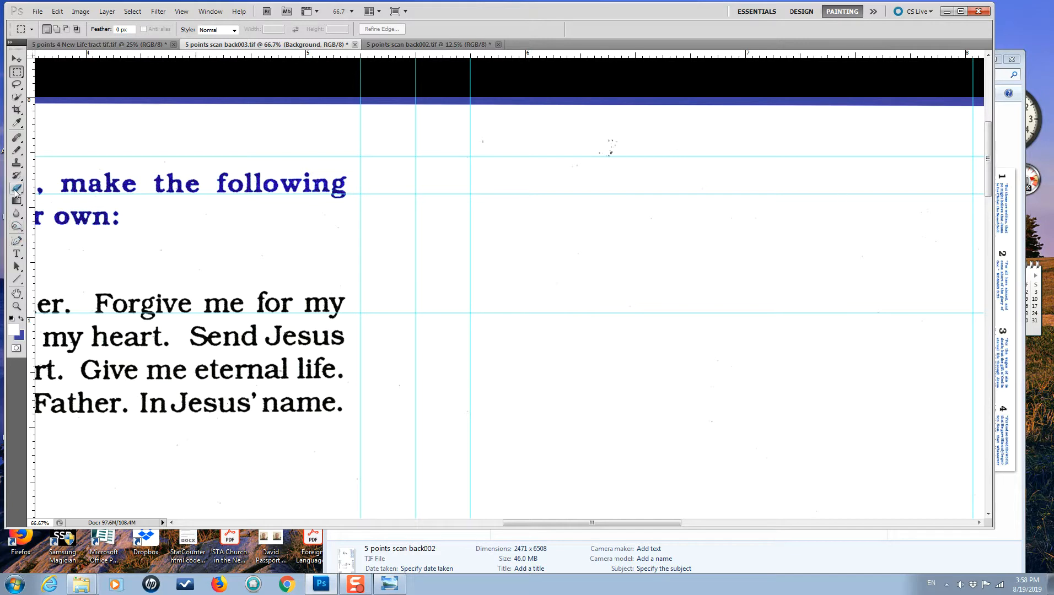
pyautogui.click(17, 189)
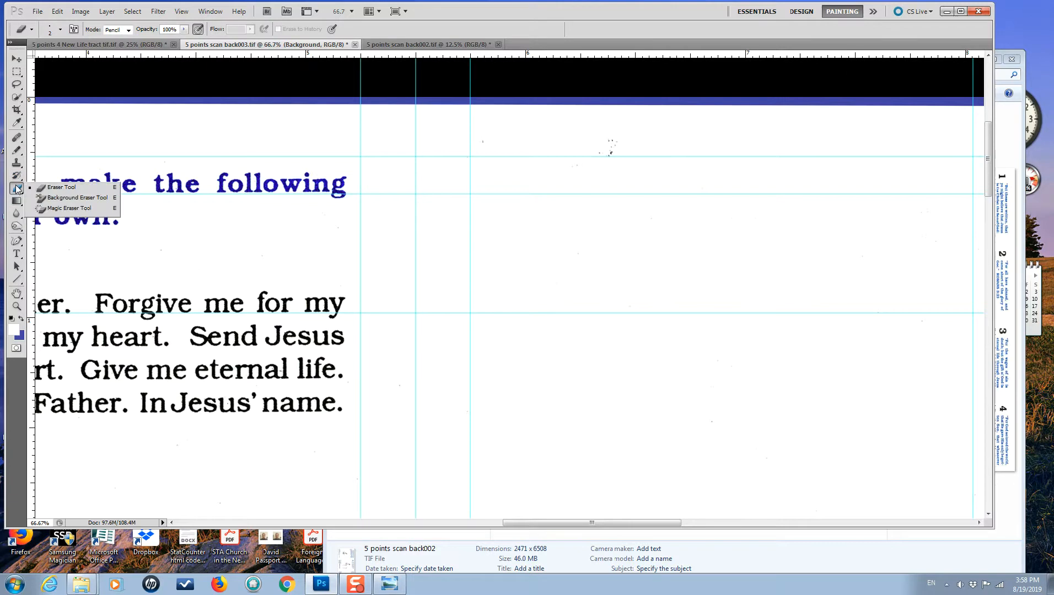
pyautogui.click(54, 188)
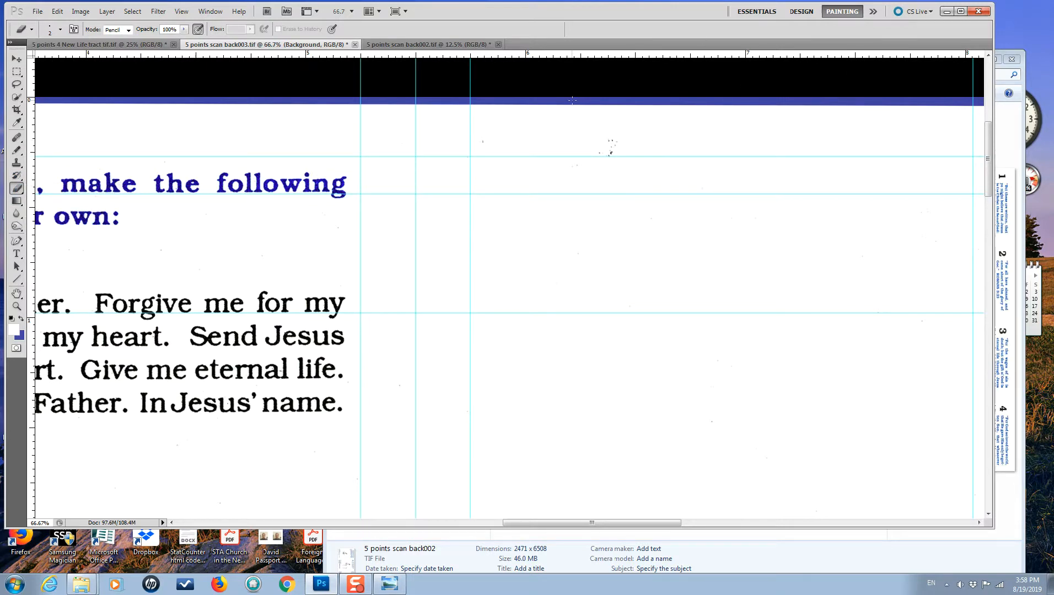
pyautogui.click(60, 30)
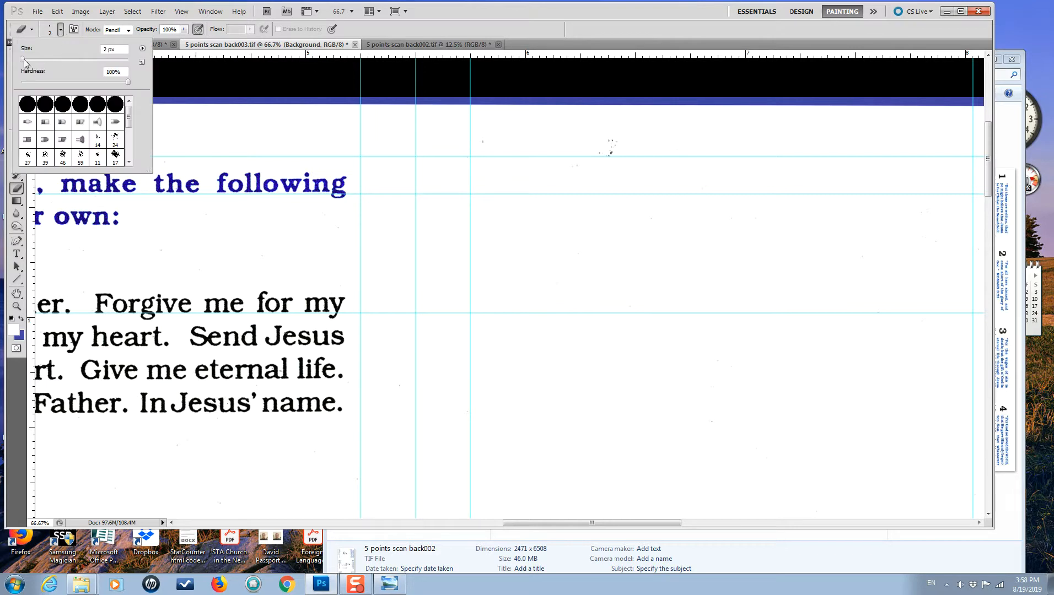
pyautogui.moveTo(22, 60); pyautogui.dragTo(29, 59)
pyautogui.click(11, 320)
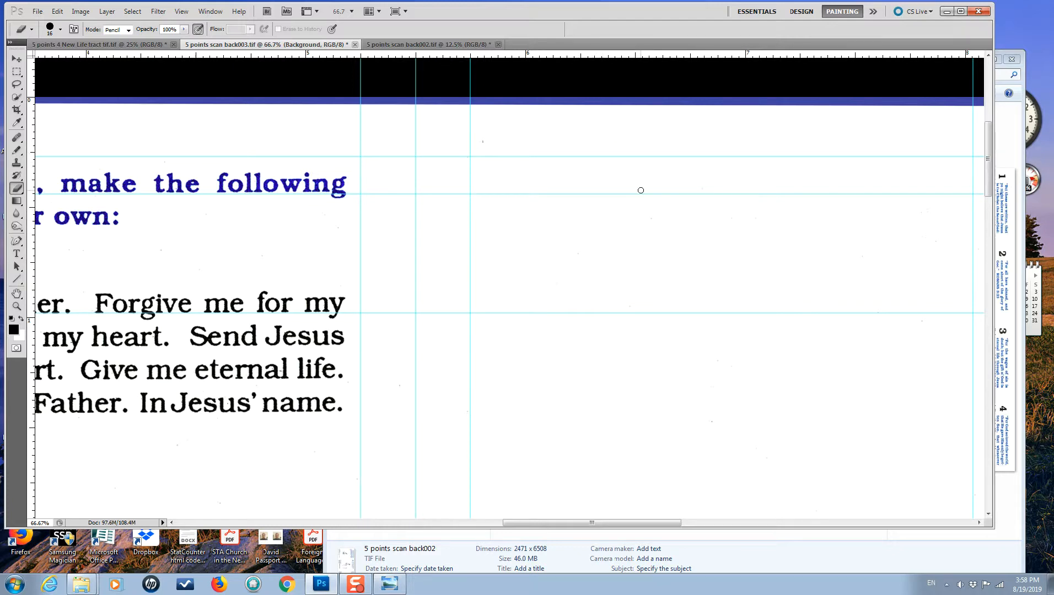
# Step: Select a rectangle around the remaining speck right of the heading, fill it with white, and deselect it
pyautogui.click(16, 72)
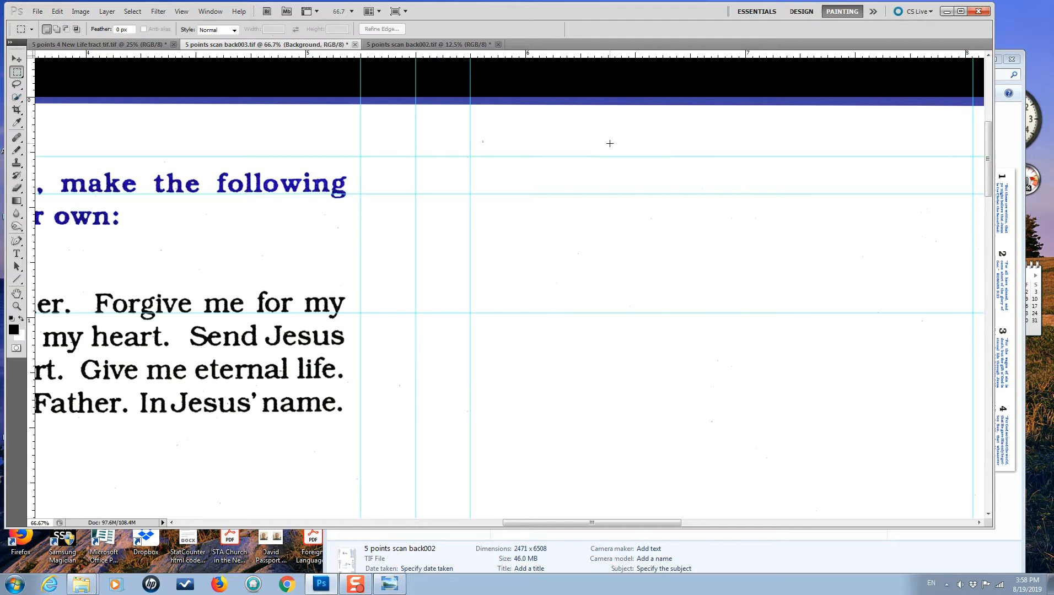
pyautogui.moveTo(445, 126); pyautogui.dragTo(590, 217)
pyautogui.hotkey('shift', 'F5')
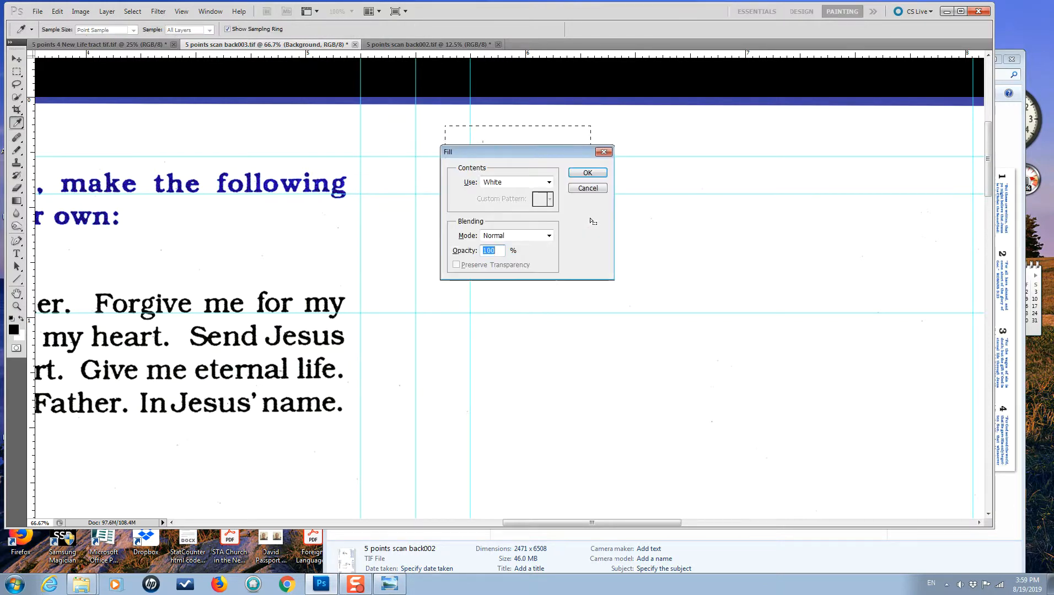
pyautogui.click(594, 173)
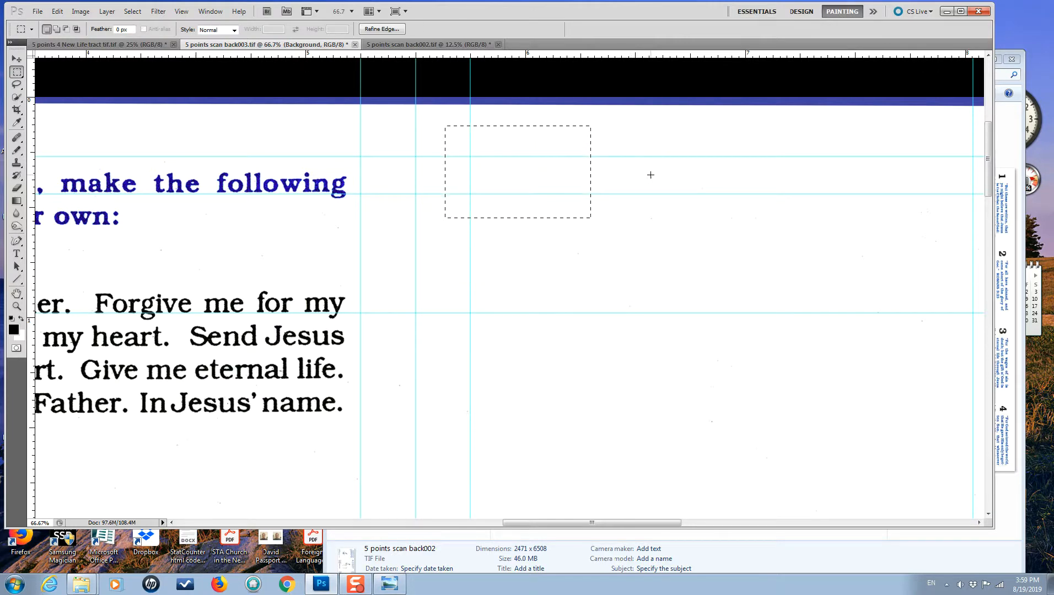
pyautogui.click(647, 135)
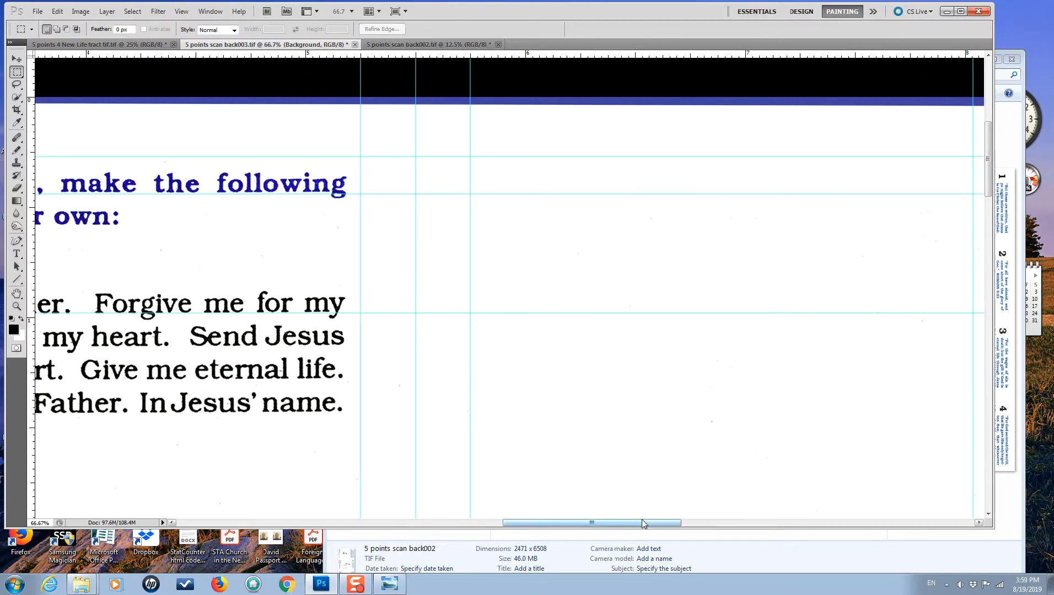
# Step: Erase the blue speck above and the small specks before the word "Forgive" in the prayer text with the 16 px Eraser
pyautogui.moveTo(645, 523); pyautogui.dragTo(581, 538)
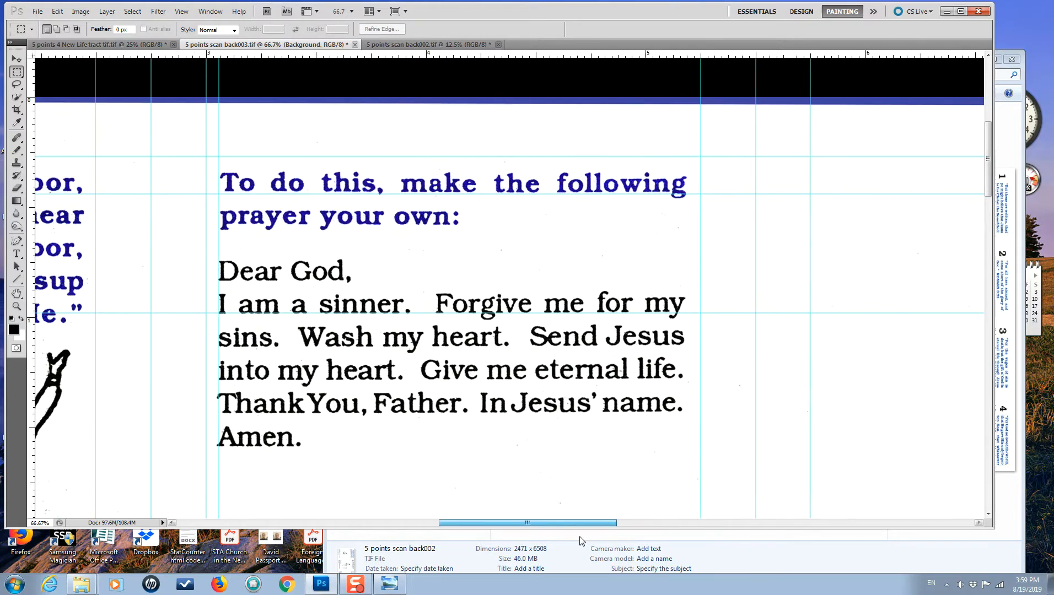
pyautogui.click(17, 307)
pyautogui.click(484, 367)
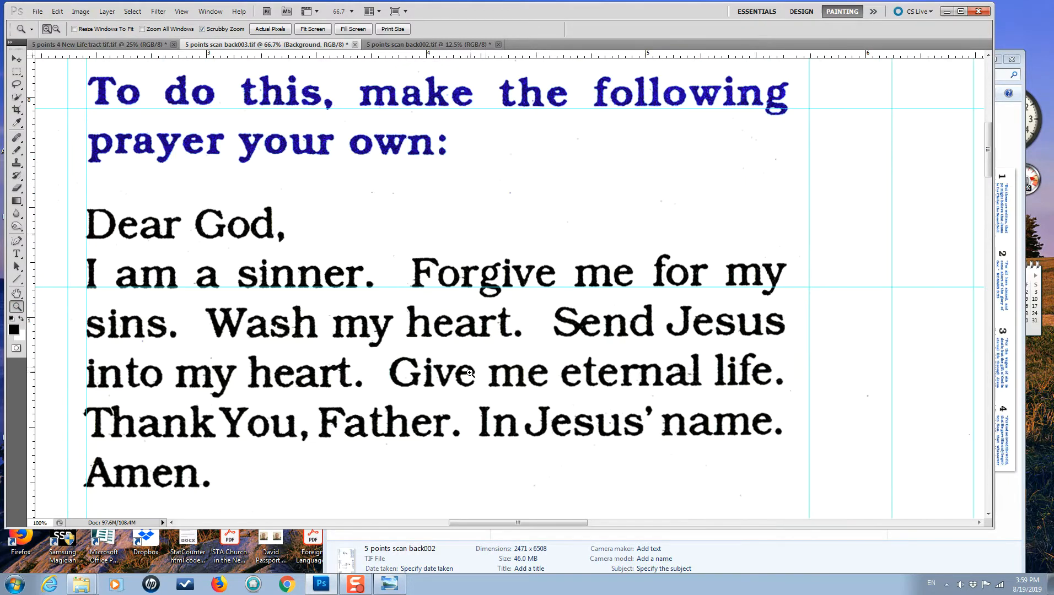
pyautogui.click(440, 375)
pyautogui.click(440, 374)
pyautogui.click(440, 374)
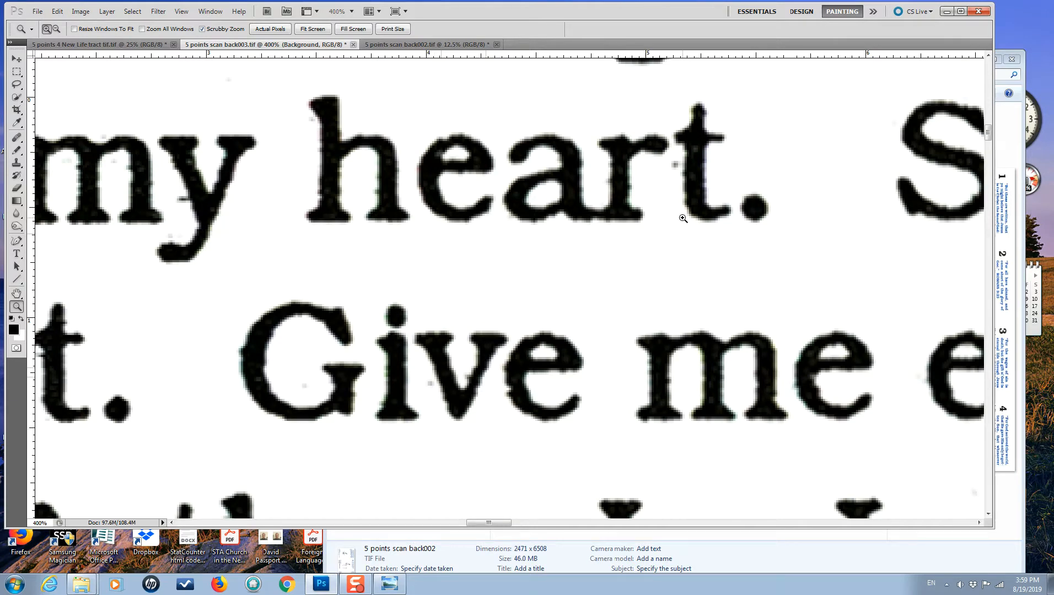
pyautogui.scroll(3, 440, 334)
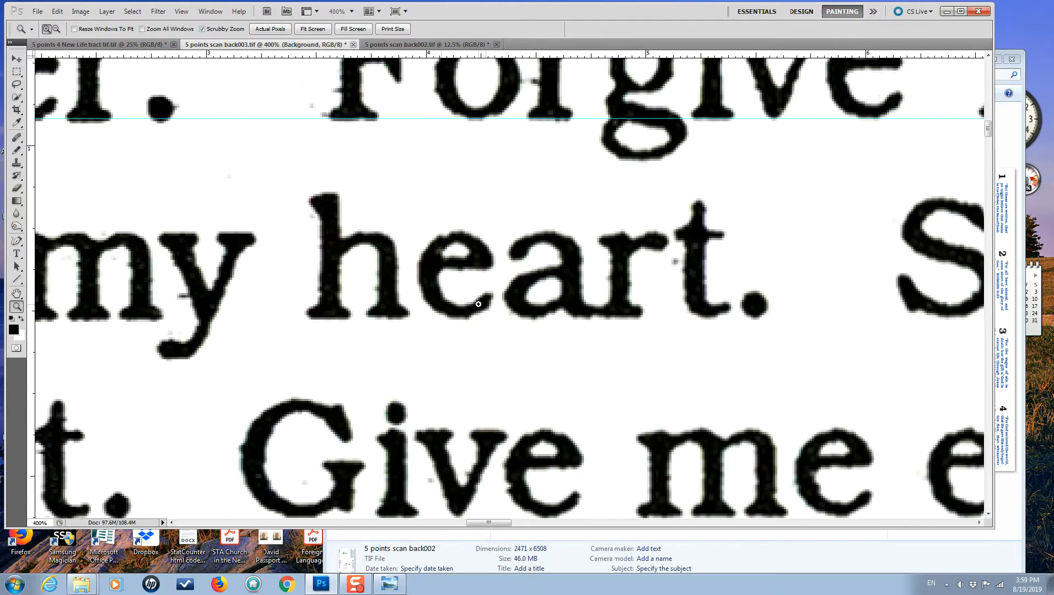
pyautogui.scroll(2, 496, 318)
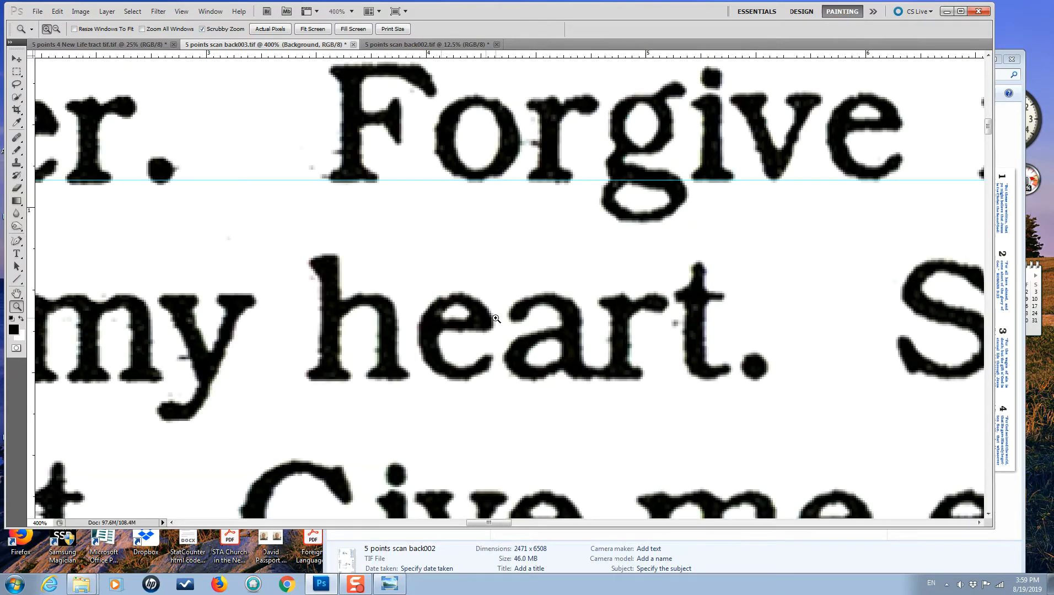
pyautogui.scroll(3, 455, 326)
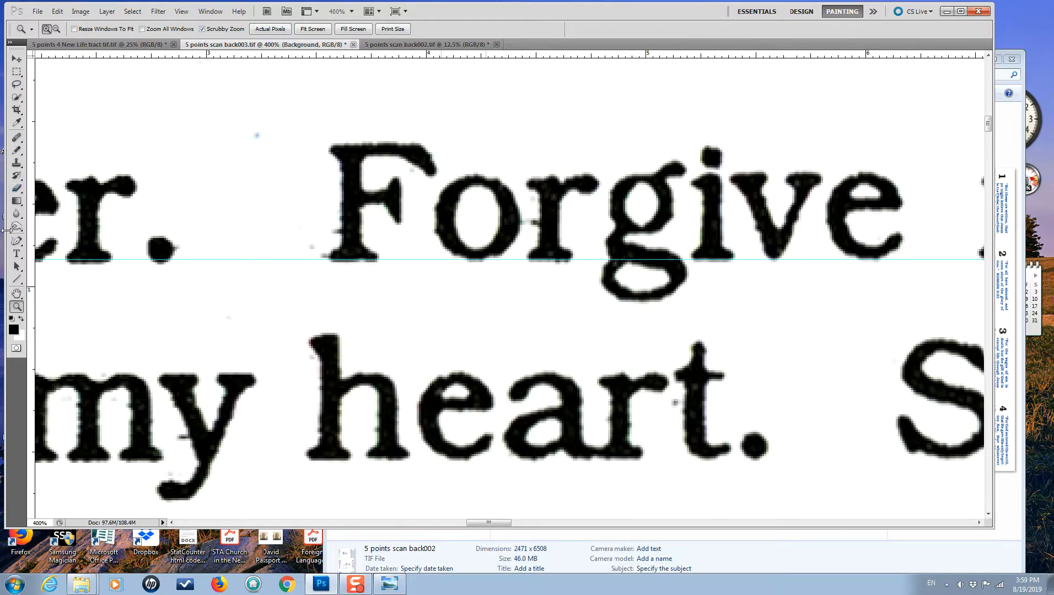
pyautogui.click(17, 188)
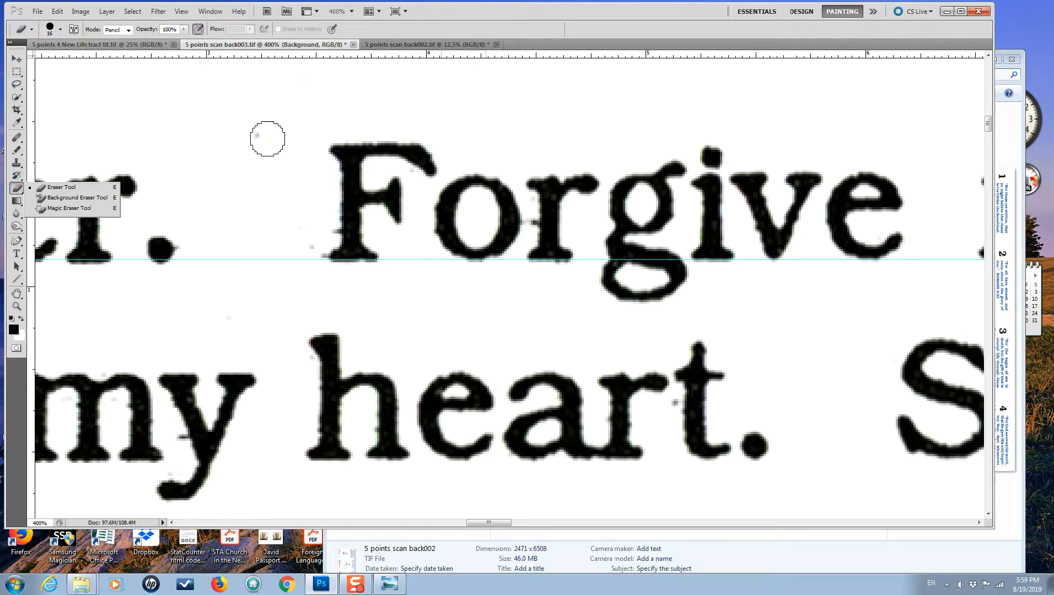
pyautogui.click(257, 135)
pyautogui.click(306, 242)
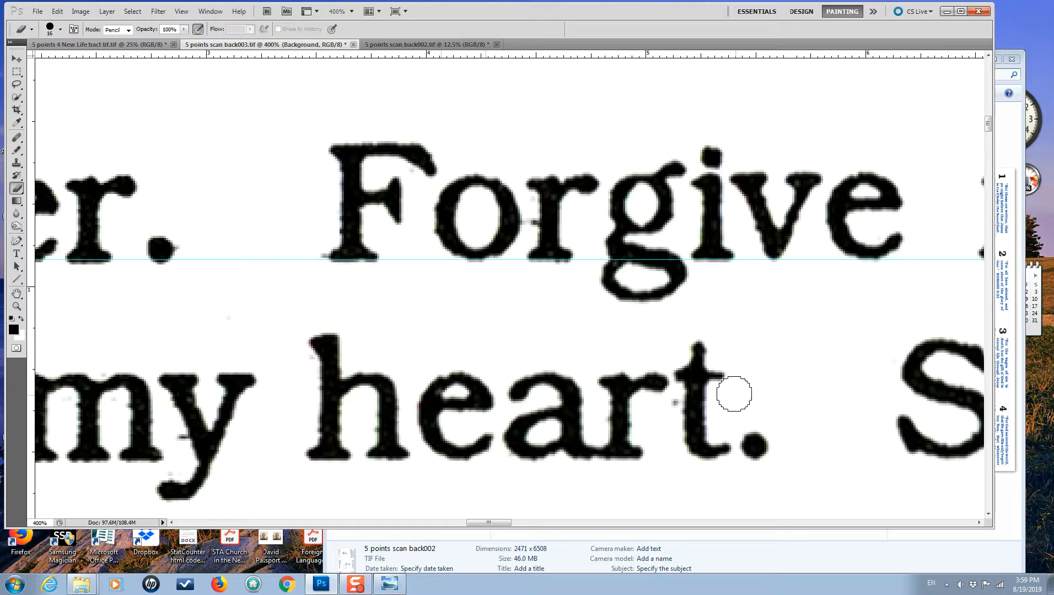
pyautogui.click(22, 318)
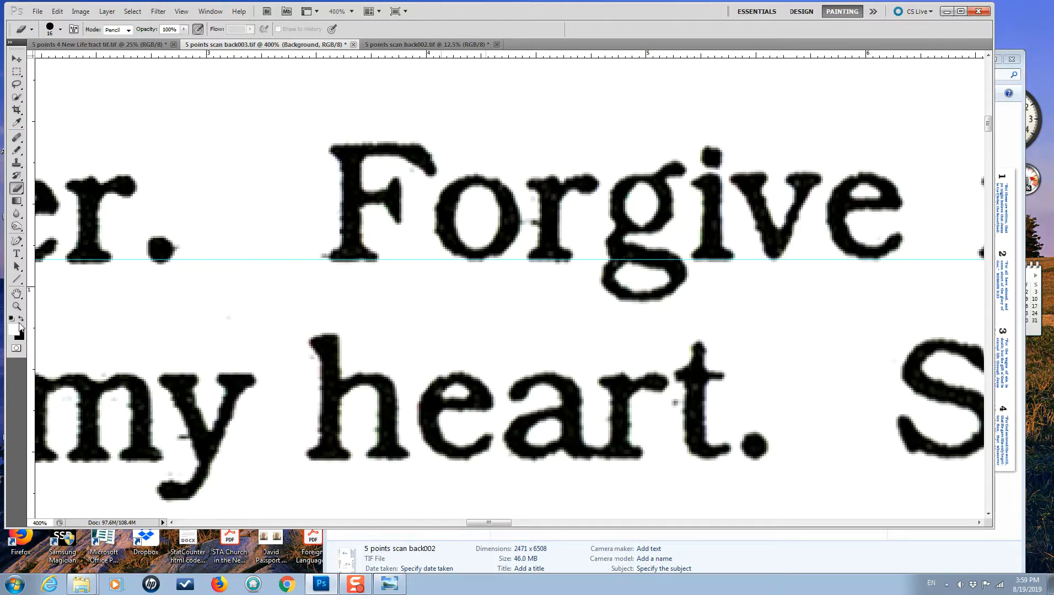
pyautogui.moveTo(220, 89); pyautogui.dragTo(251, 90)
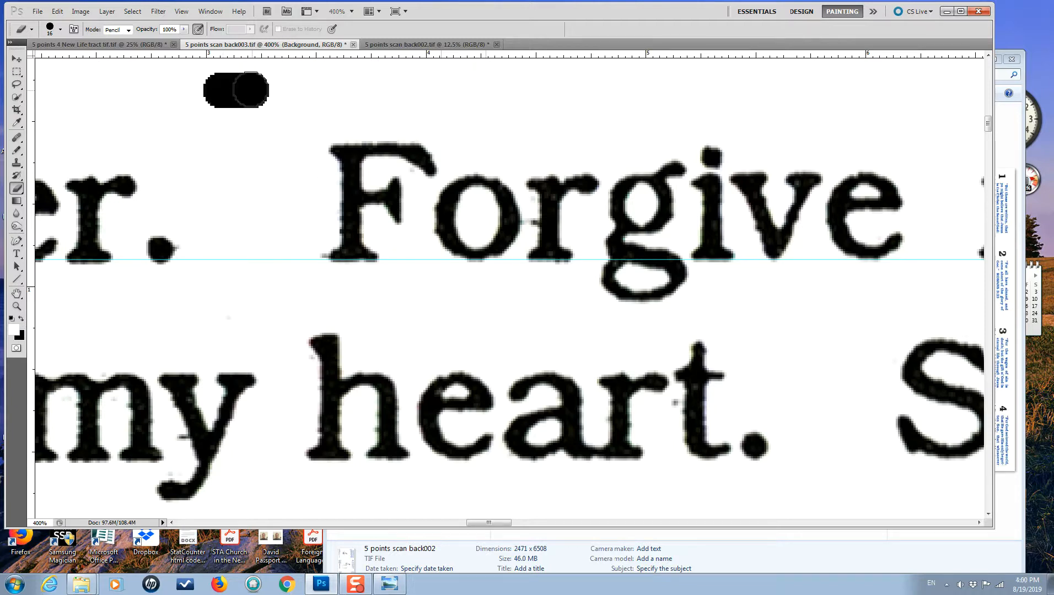
pyautogui.click(58, 11)
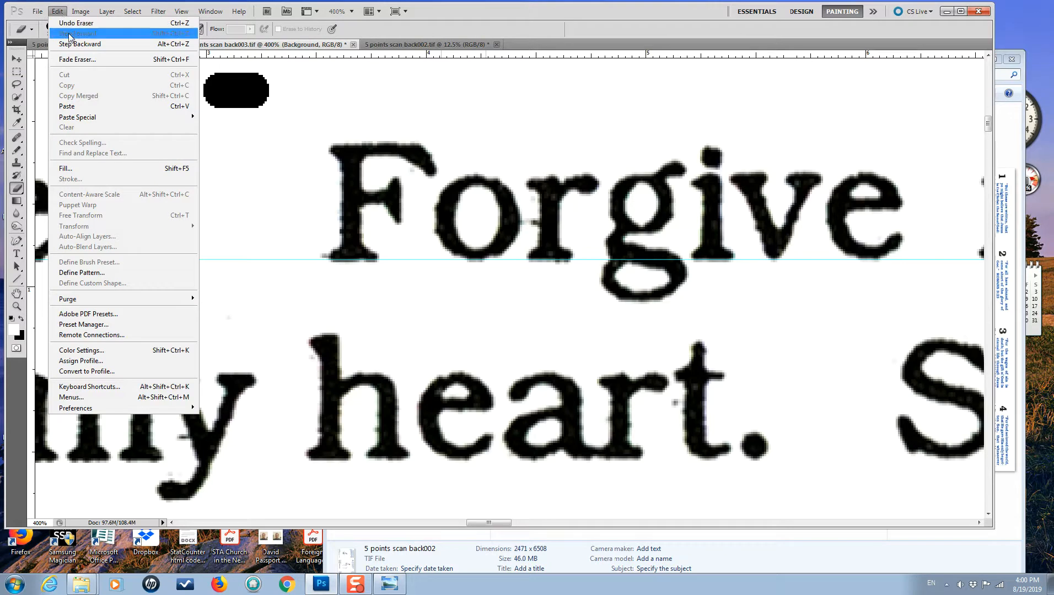
pyautogui.click(75, 22)
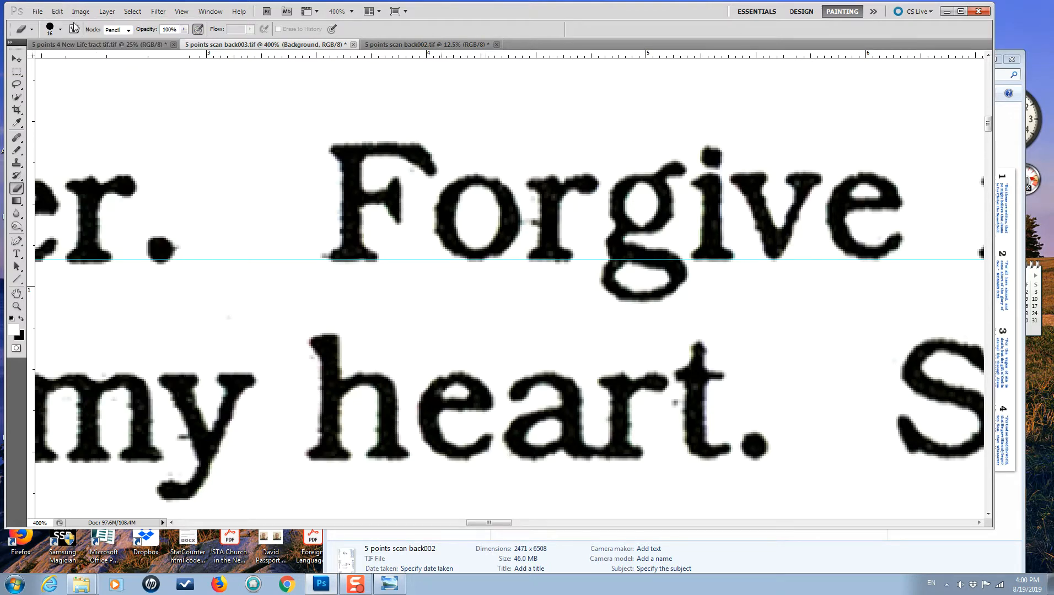
pyautogui.click(21, 318)
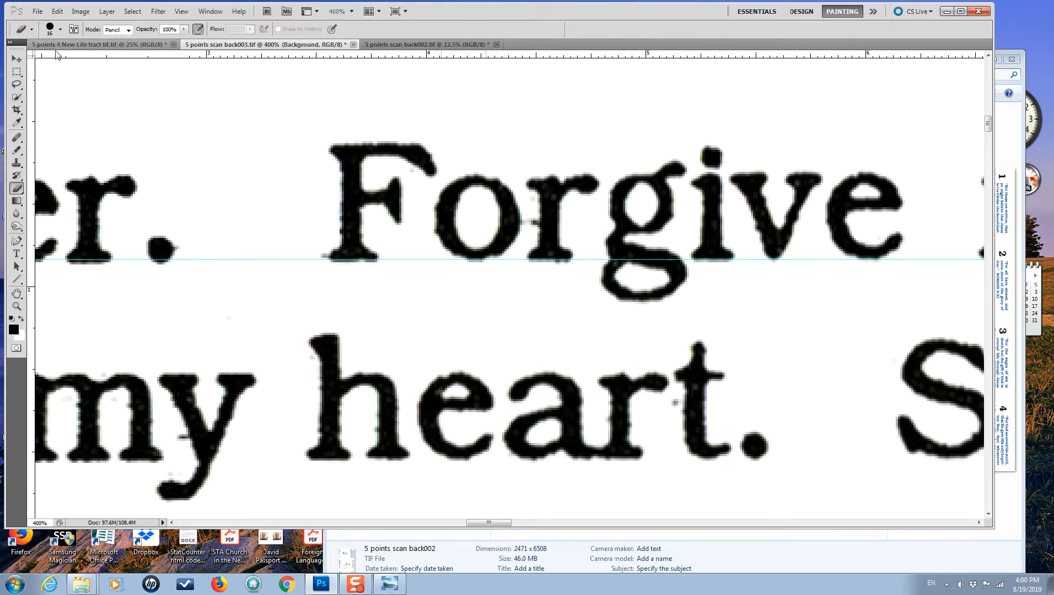
# Step: Reduce the Eraser to 9 px and remove the specks beside the "t" of "heart" and the "r" of "Forgive"
pyautogui.click(61, 30)
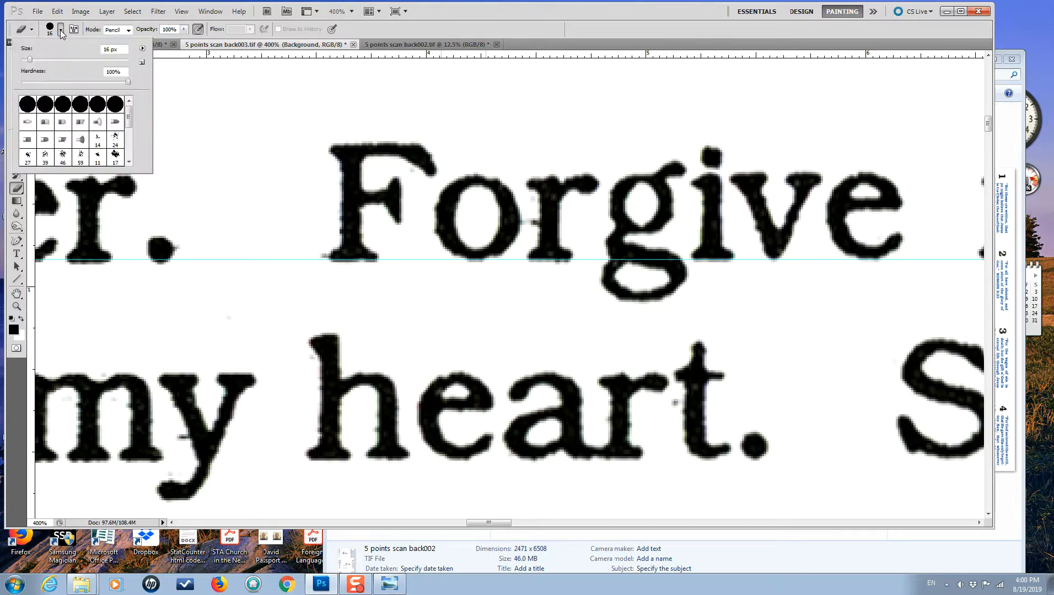
pyautogui.click(32, 59)
pyautogui.moveTo(27, 59); pyautogui.dragTo(25, 59)
pyautogui.click(670, 404)
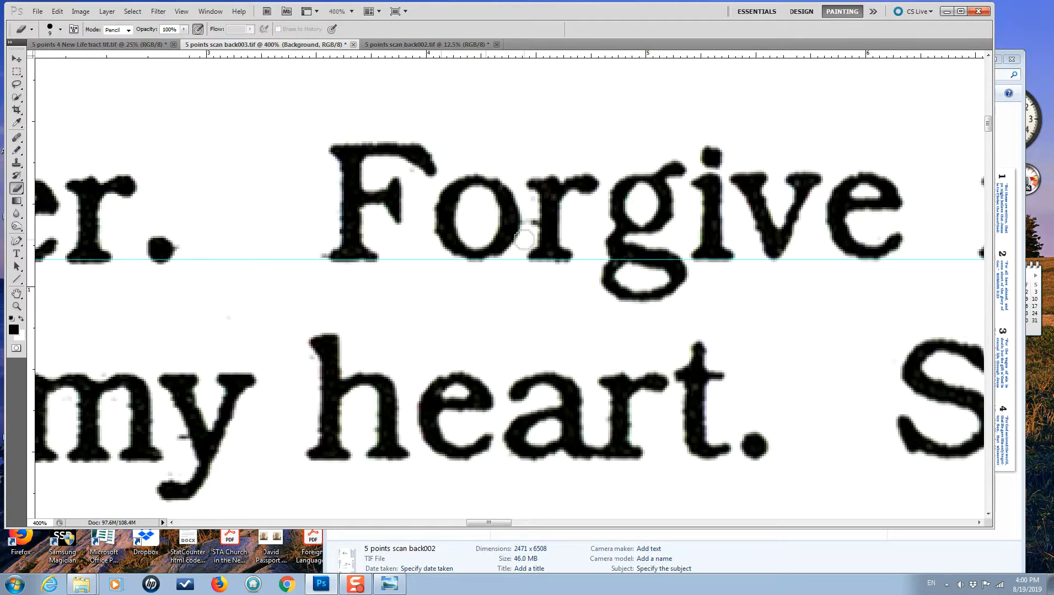
pyautogui.click(530, 224)
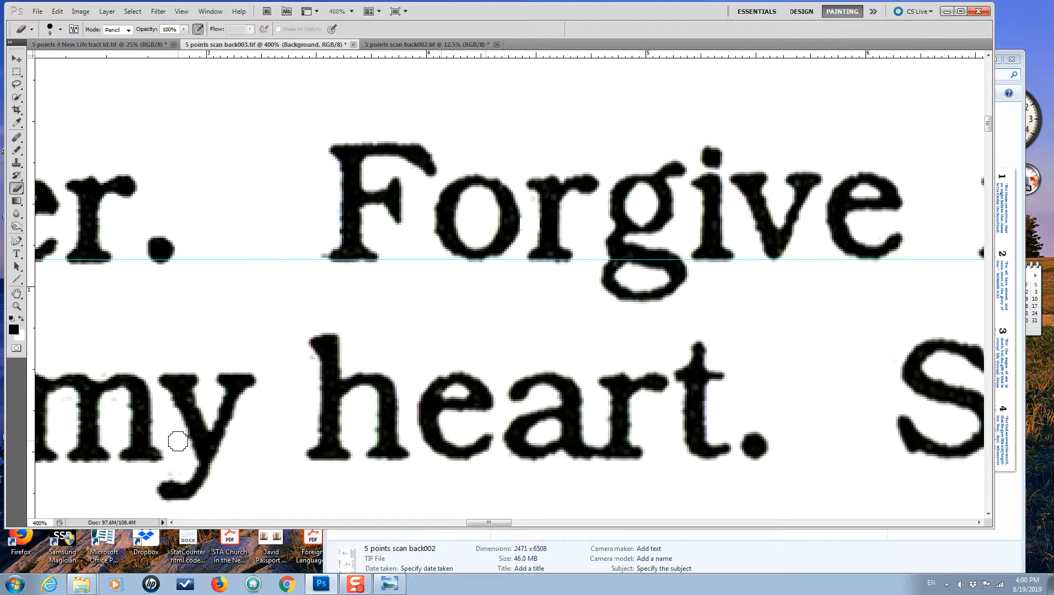
# Step: Erase the blue speck and the faint grey specks above the word "sinner" with the 9 px Eraser
pyautogui.moveTo(492, 527); pyautogui.dragTo(466, 534)
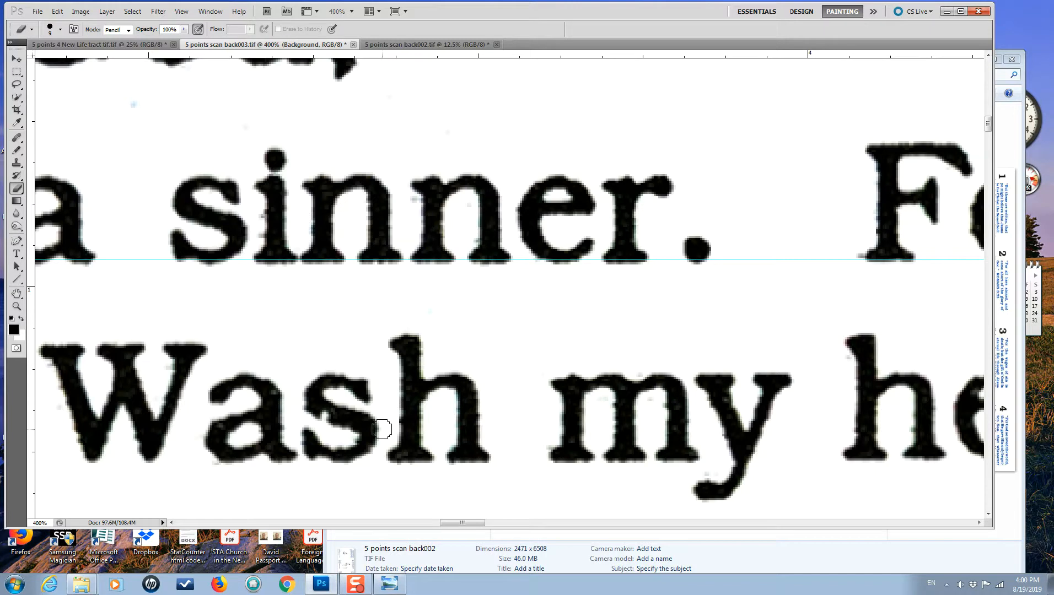
pyautogui.click(133, 107)
pyautogui.click(247, 123)
pyautogui.click(380, 100)
pyautogui.click(455, 137)
# Step: Combine Layer 1 and the Background of the back003 scan with Merge Visible
pyautogui.press('F7')
pyautogui.moveTo(954, 197); pyautogui.dragTo(686, 162)
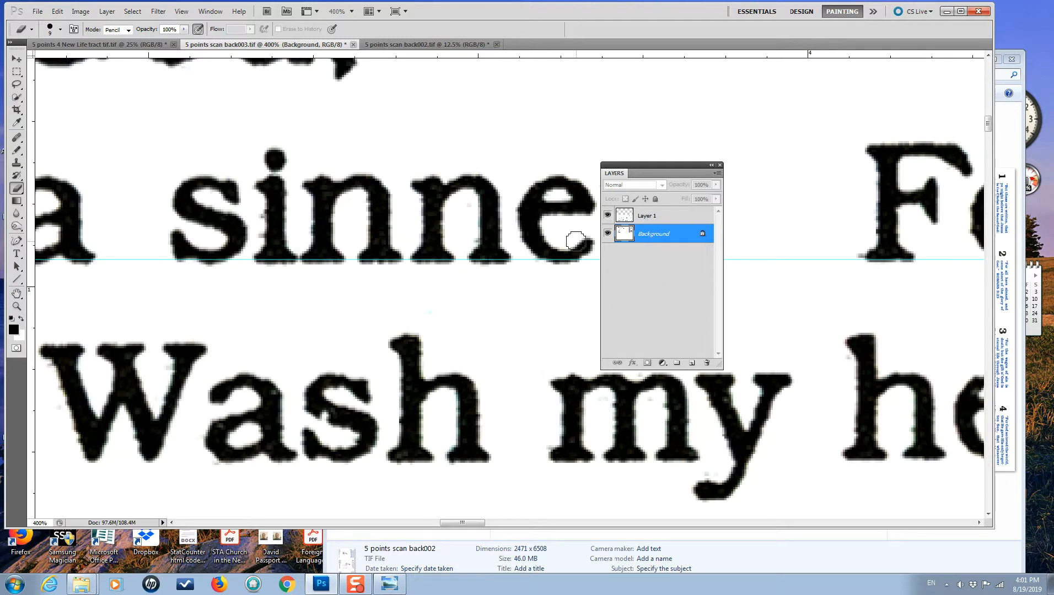
pyautogui.click(80, 11)
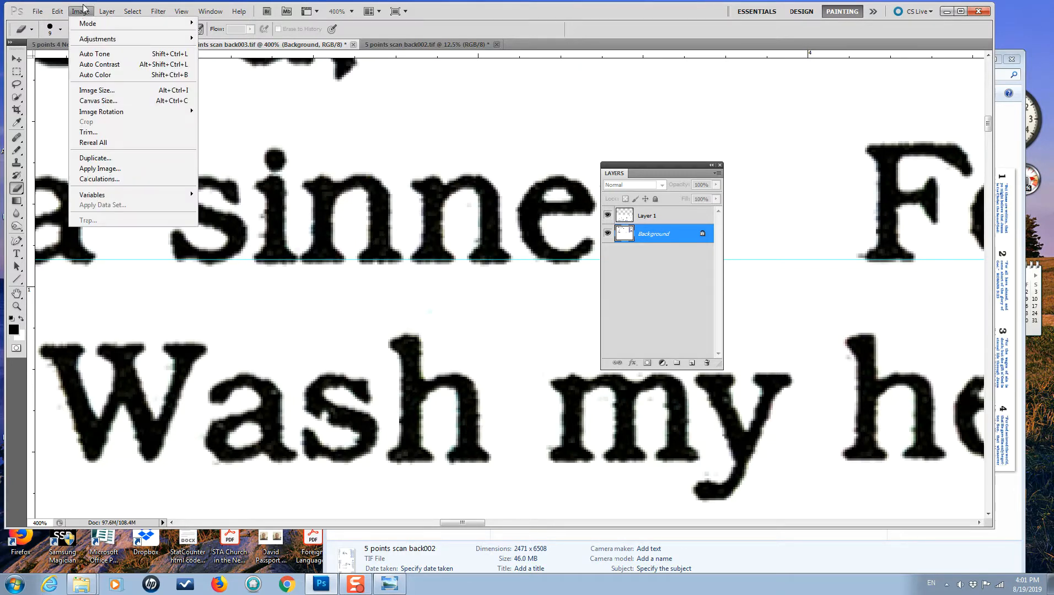
pyautogui.moveTo(108, 11)
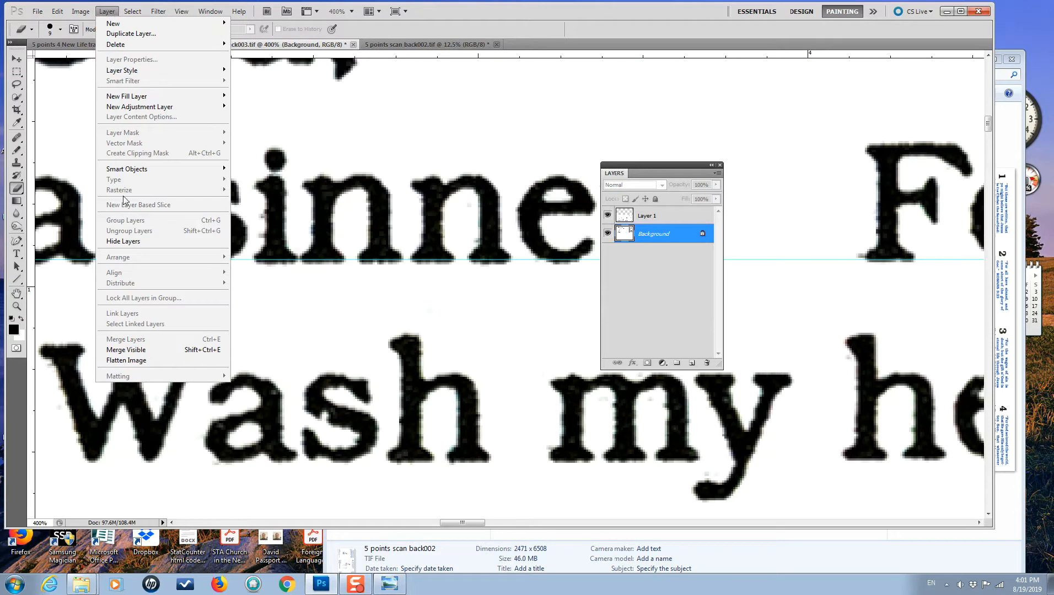
pyautogui.click(130, 350)
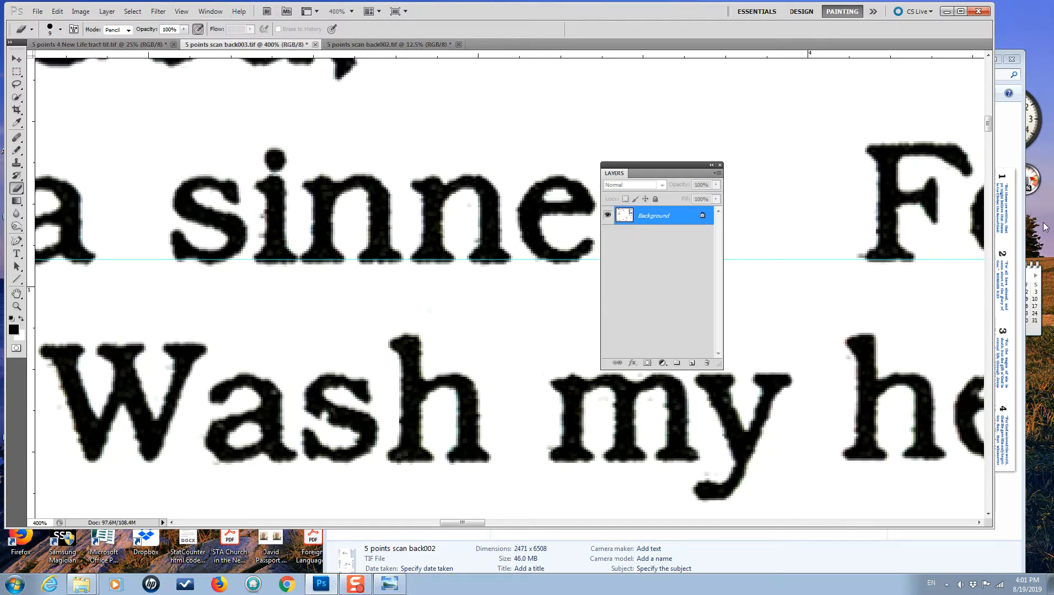
pyautogui.moveTo(666, 165); pyautogui.dragTo(1053, 135)
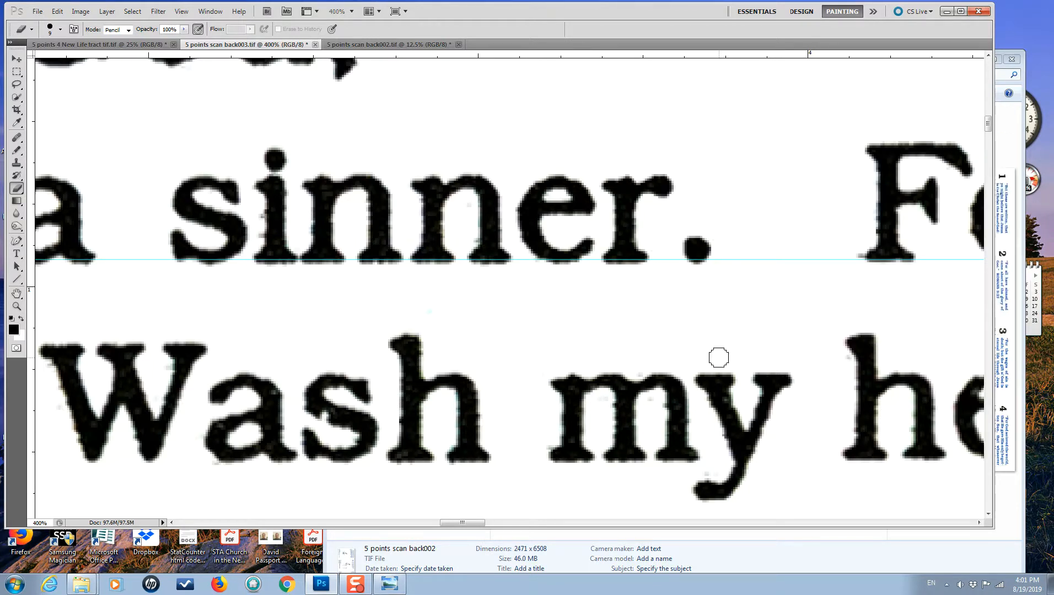
# Step: Enlarge the letters of "heart" to 1200% and apply the Sharpen Edges filter to the scan
pyautogui.scroll(-5, 645, 342)
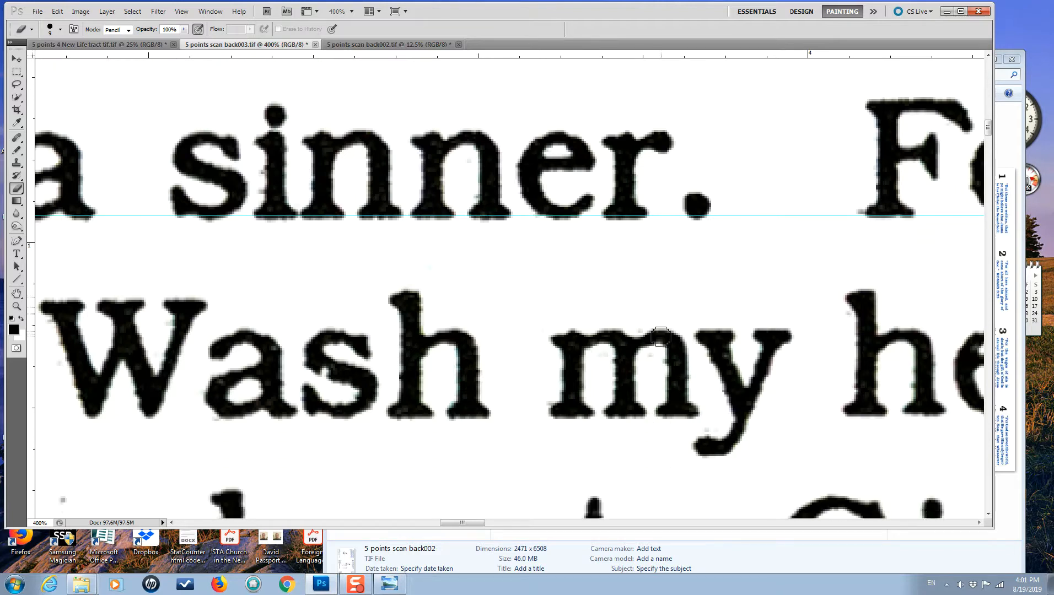
pyautogui.scroll(-2, 650, 362)
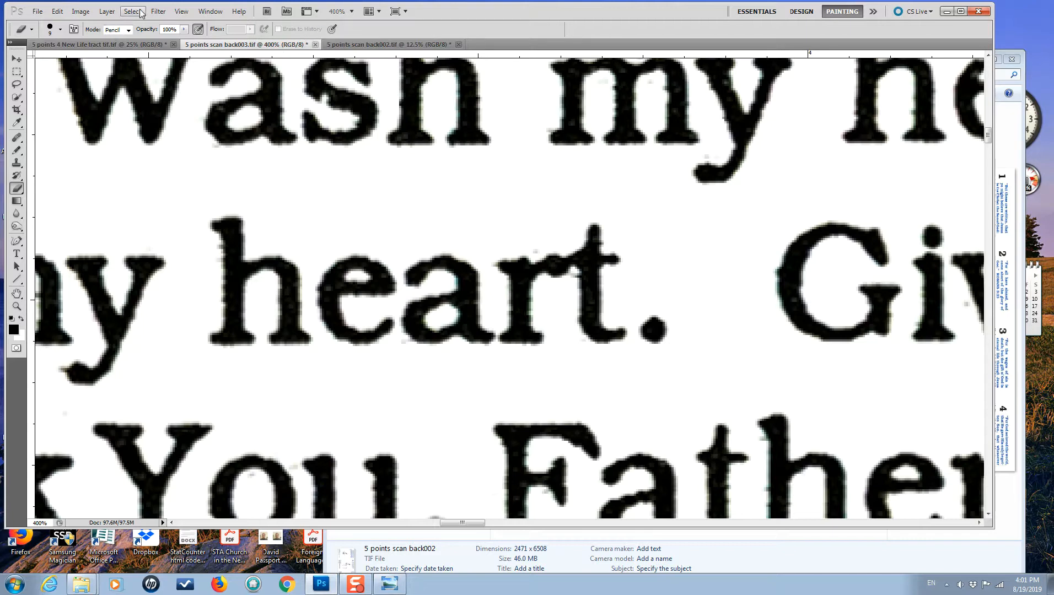
pyautogui.click(158, 12)
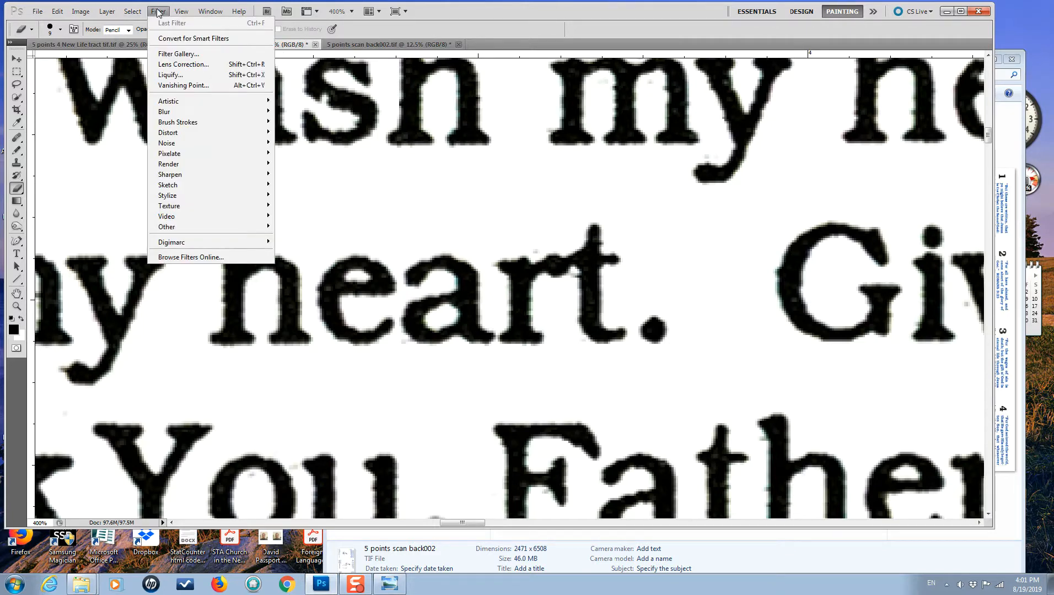
pyautogui.click(679, 245)
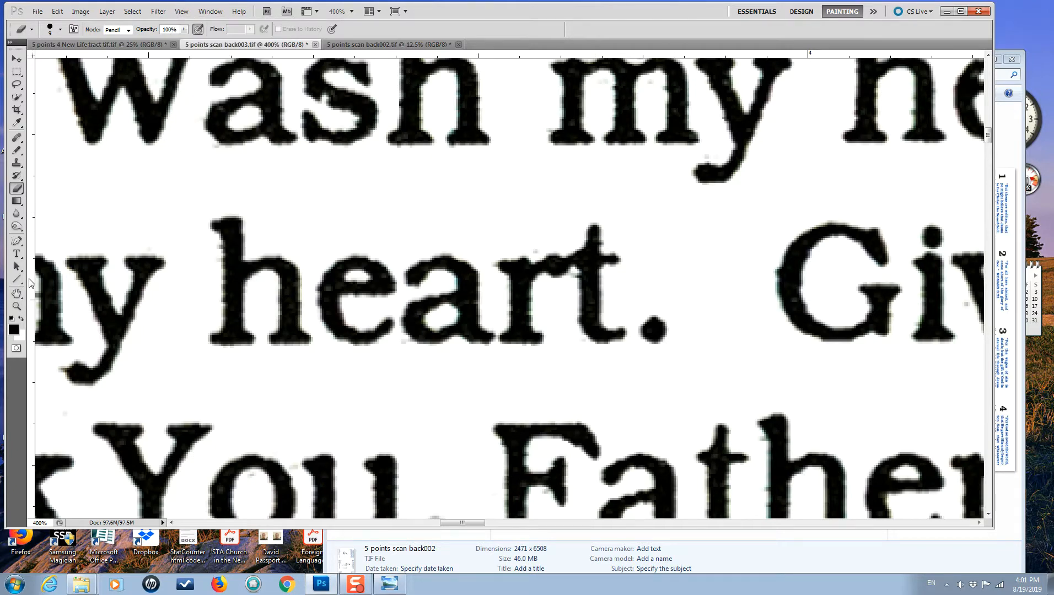
pyautogui.click(17, 306)
pyautogui.click(383, 259)
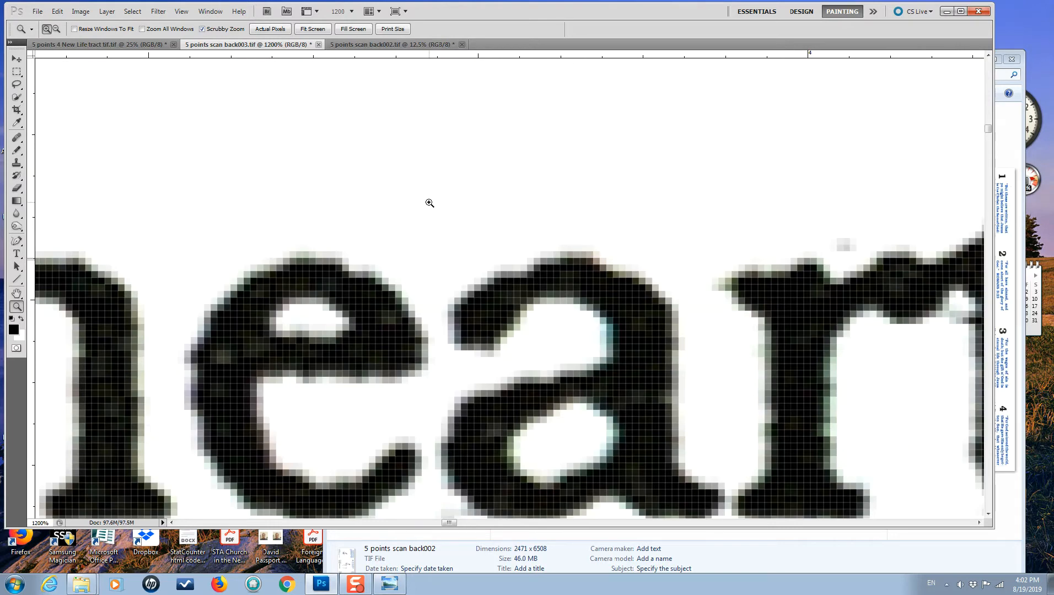
pyautogui.scroll(-3, 433, 226)
pyautogui.scroll(-1, 462, 217)
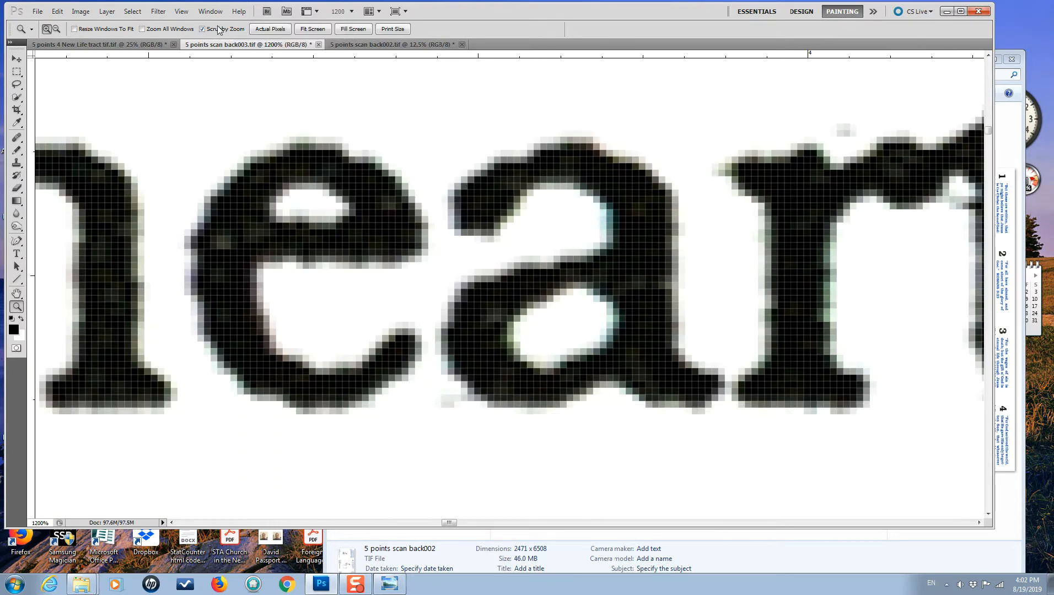
pyautogui.click(158, 12)
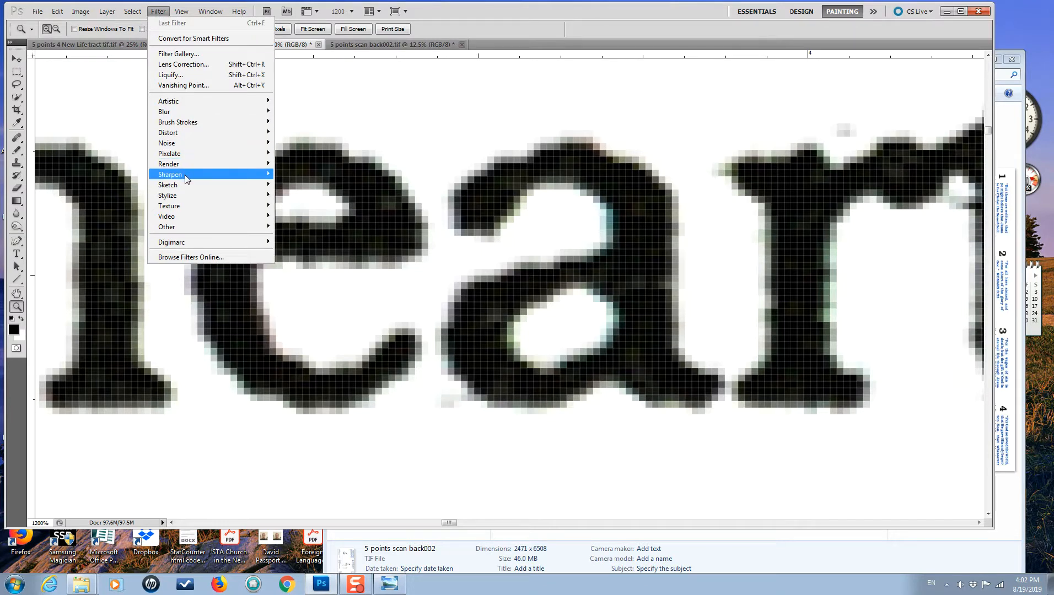
pyautogui.moveTo(185, 175)
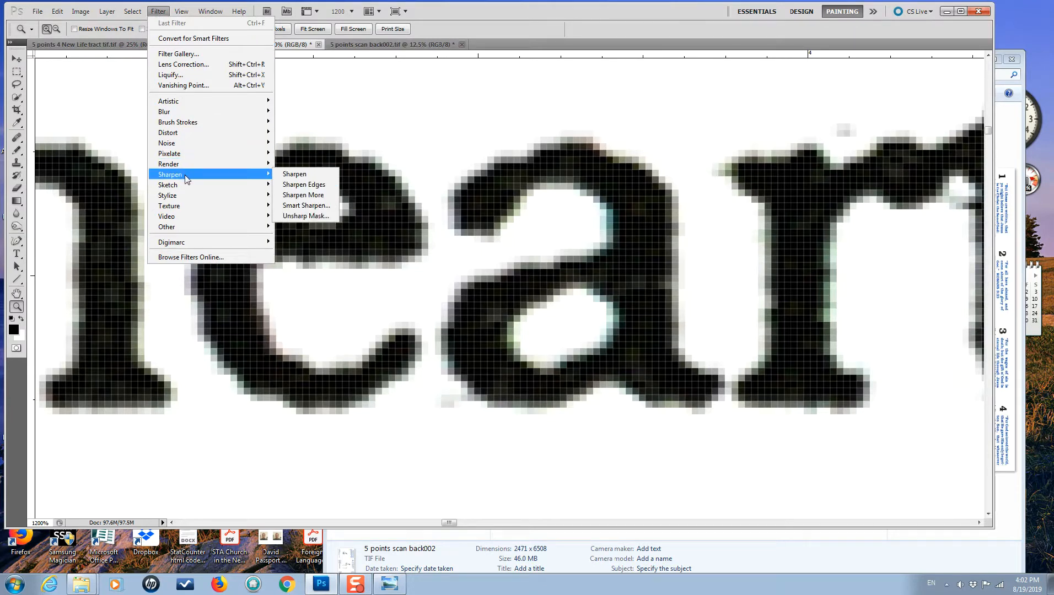
pyautogui.click(306, 185)
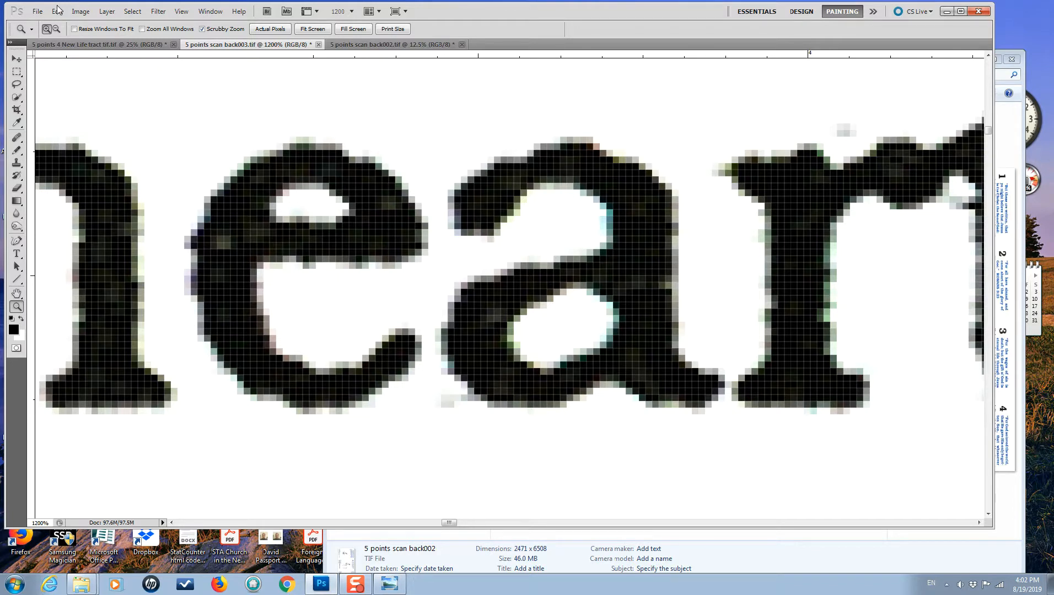
pyautogui.click(165, 13)
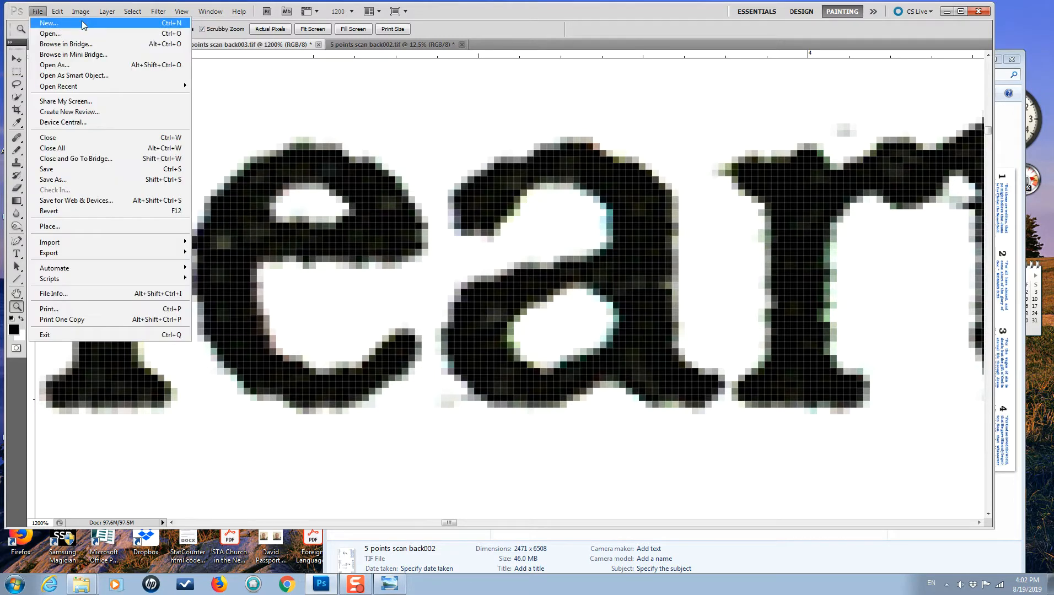
pyautogui.moveTo(107, 11)
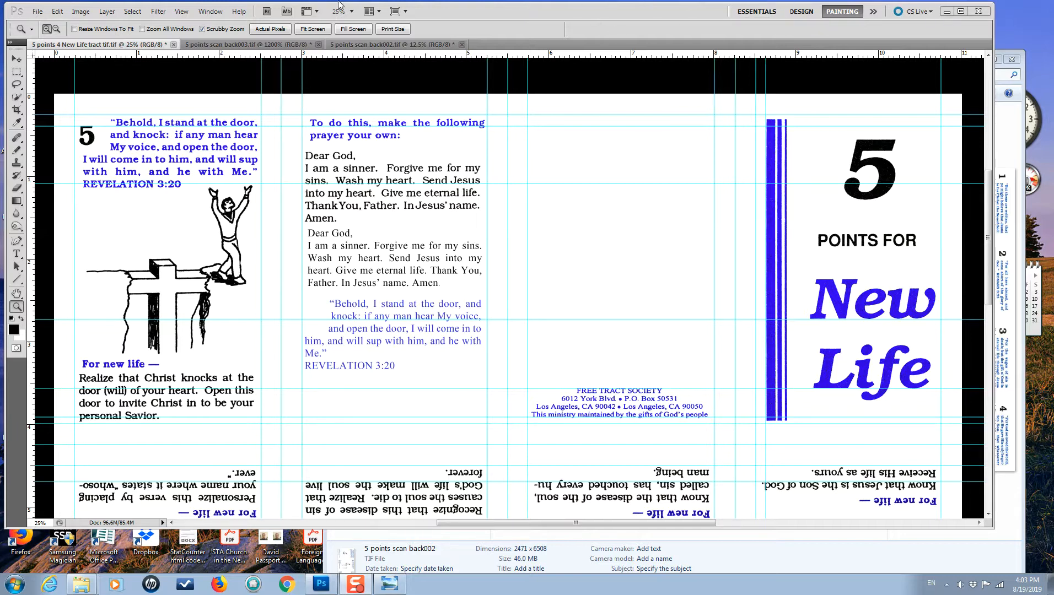
# Step: Set up printing of the "5 points 4 New Life tract" layout to the Adobe PDF printer in landscape orientation
pyautogui.click(37, 12)
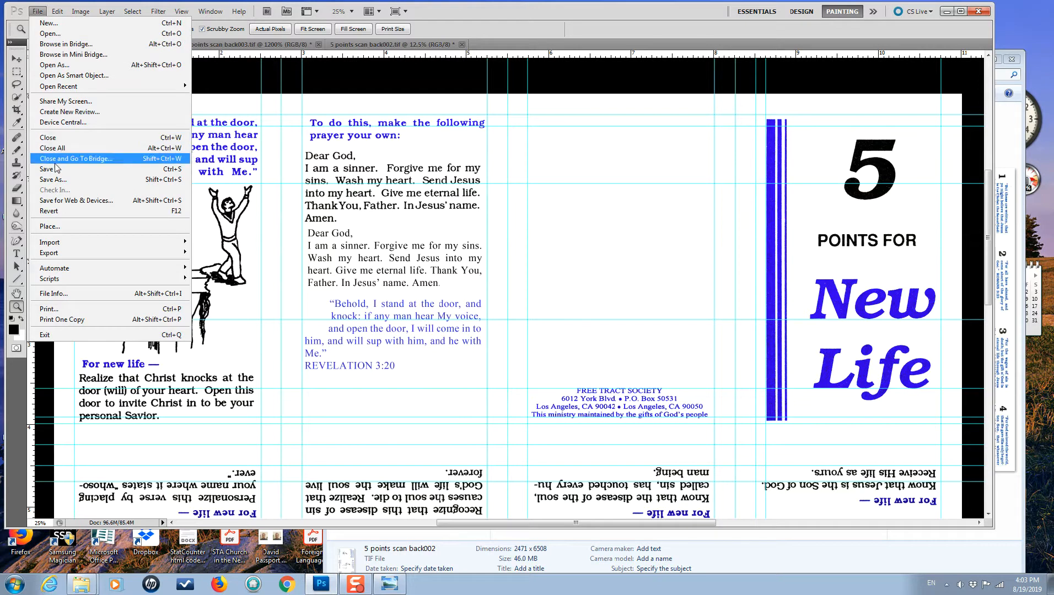
pyautogui.click(62, 311)
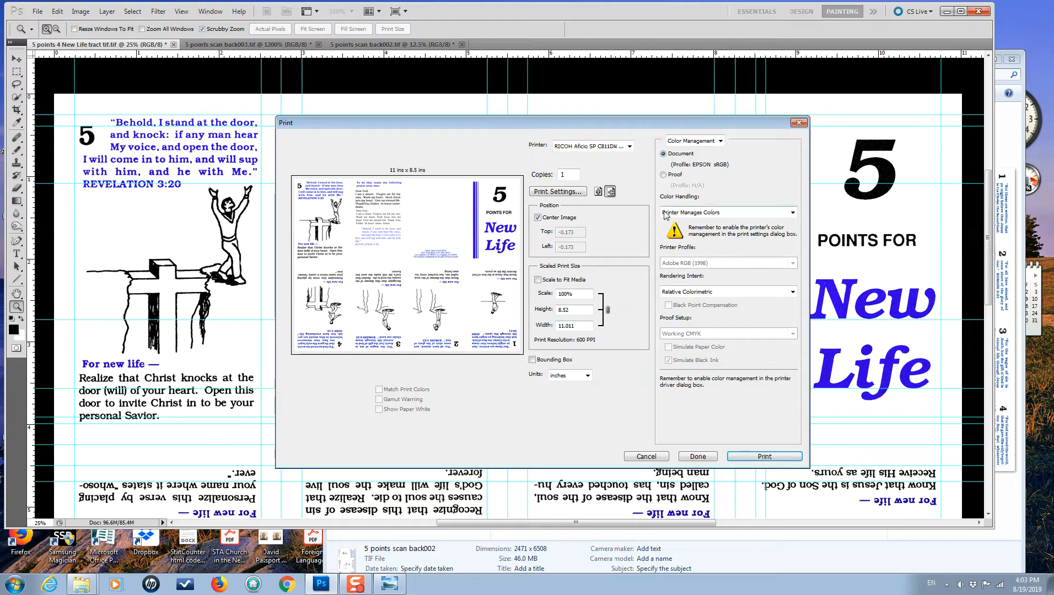
pyautogui.click(629, 147)
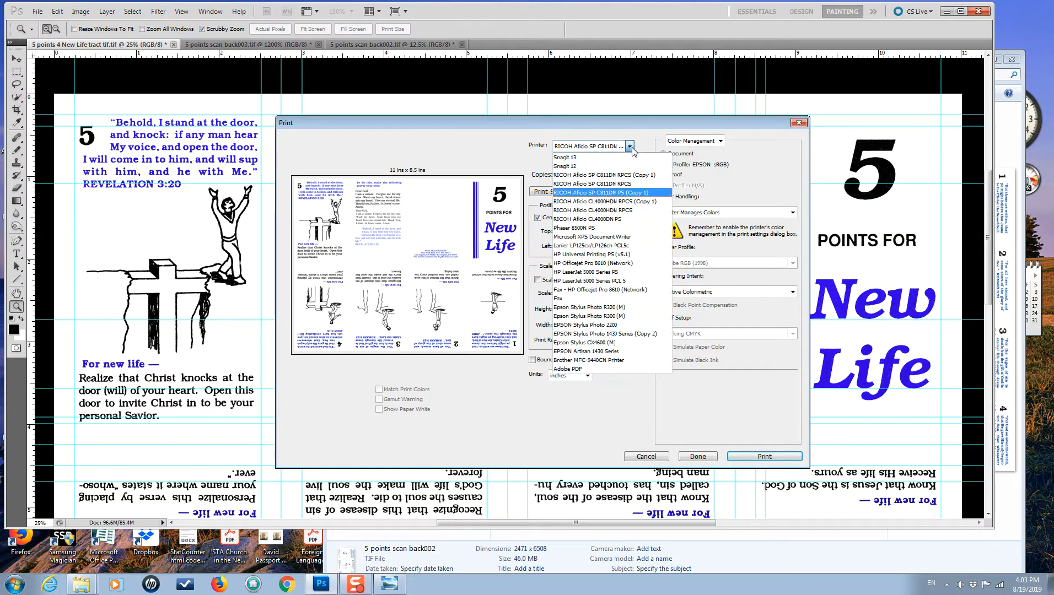
pyautogui.click(604, 370)
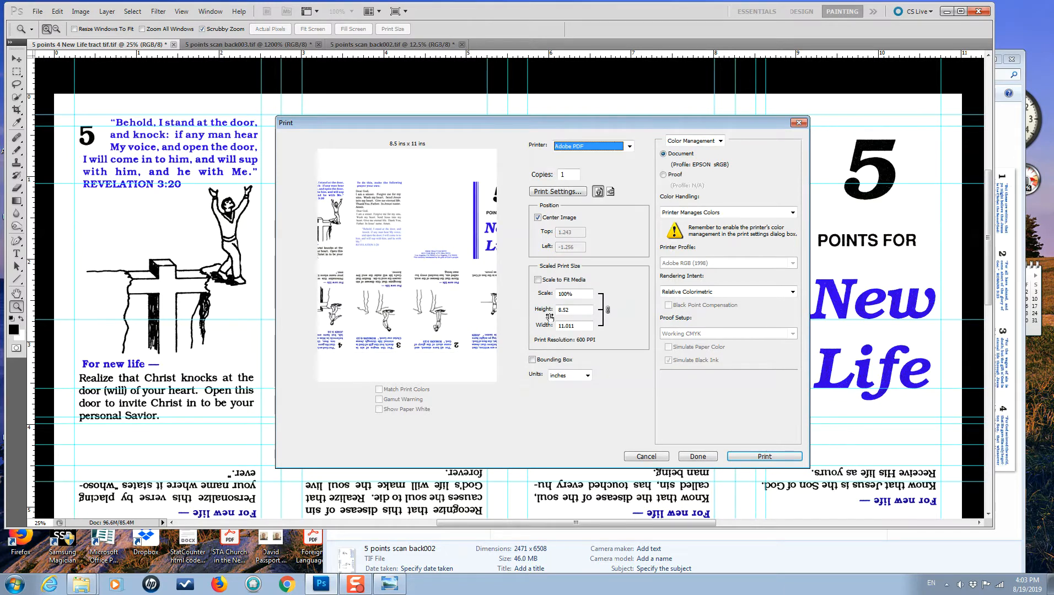
pyautogui.click(611, 192)
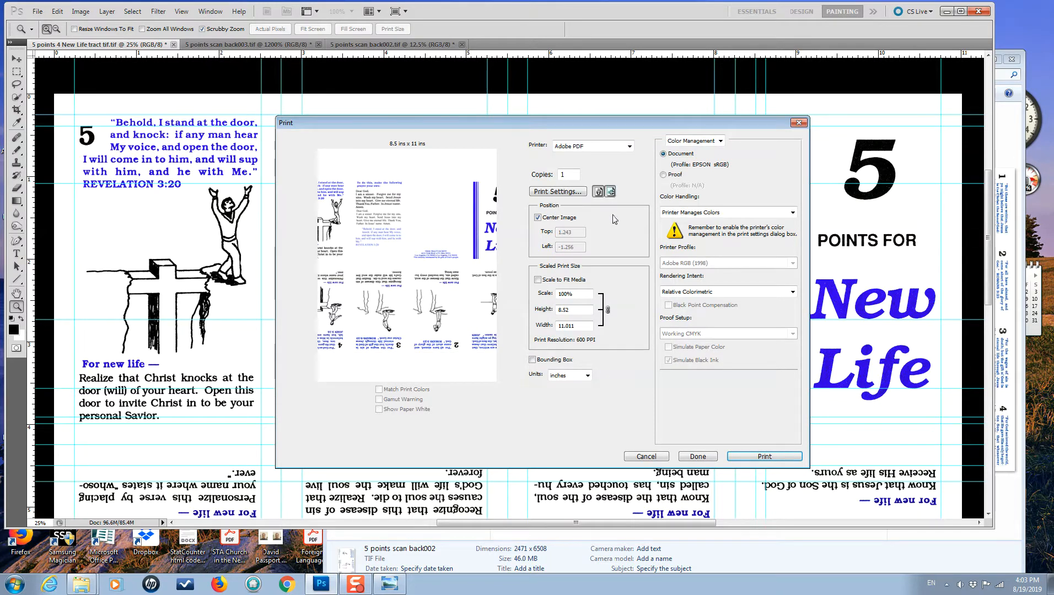
# Step: Set the PDF conversion to High Quality Print and turn off "Rely on system fonts only; do not use document fonts"
pyautogui.click(566, 192)
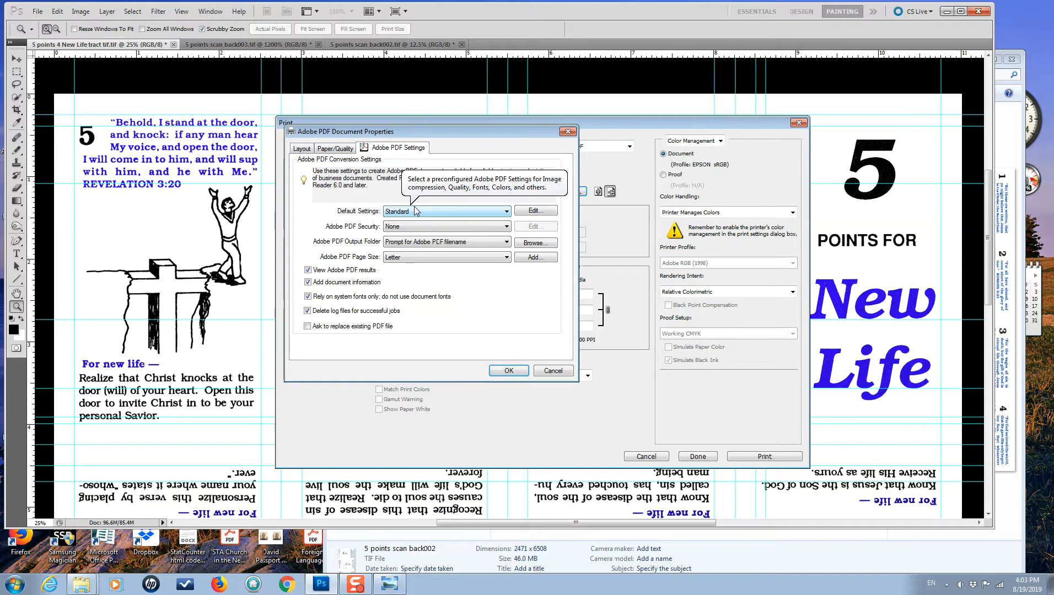
pyautogui.click(308, 296)
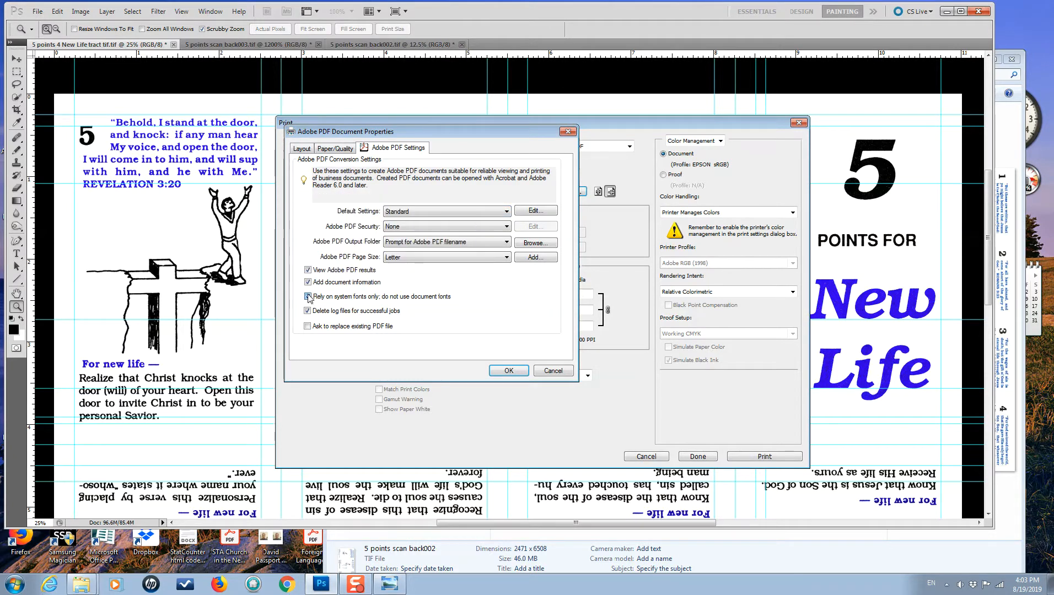
pyautogui.click(506, 212)
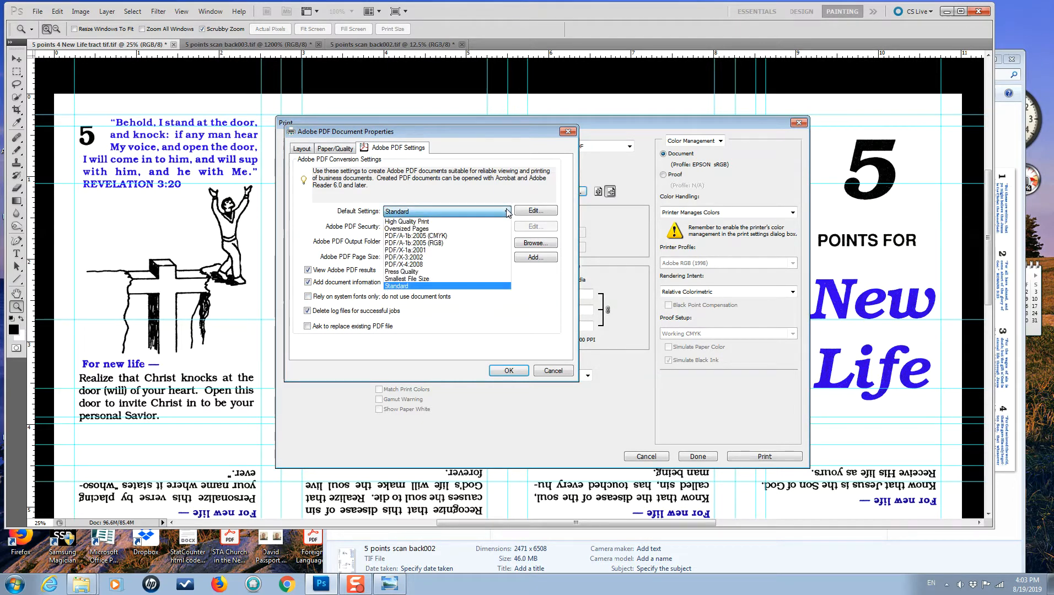
pyautogui.click(421, 221)
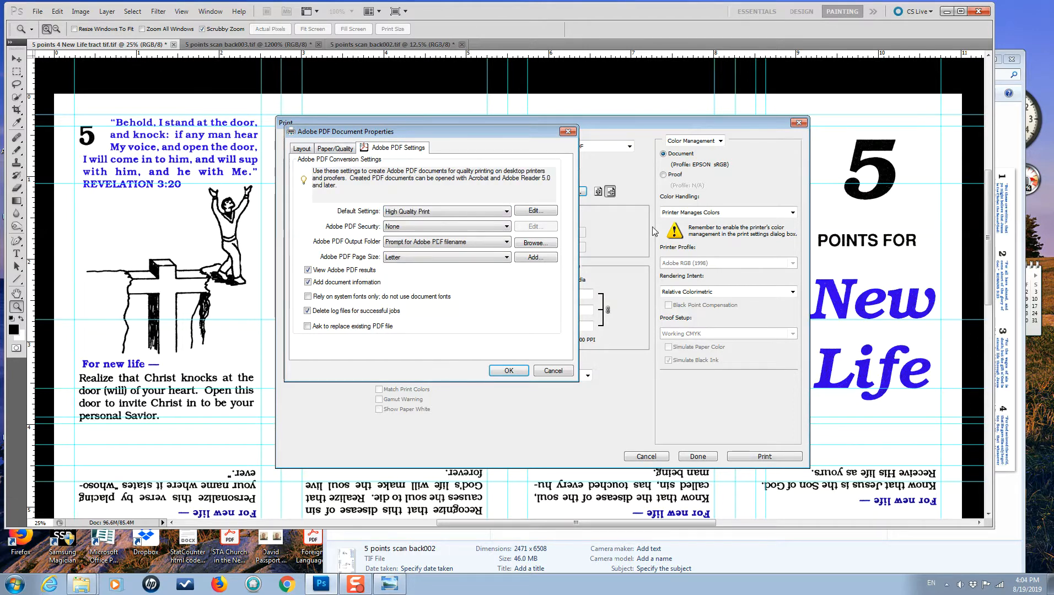
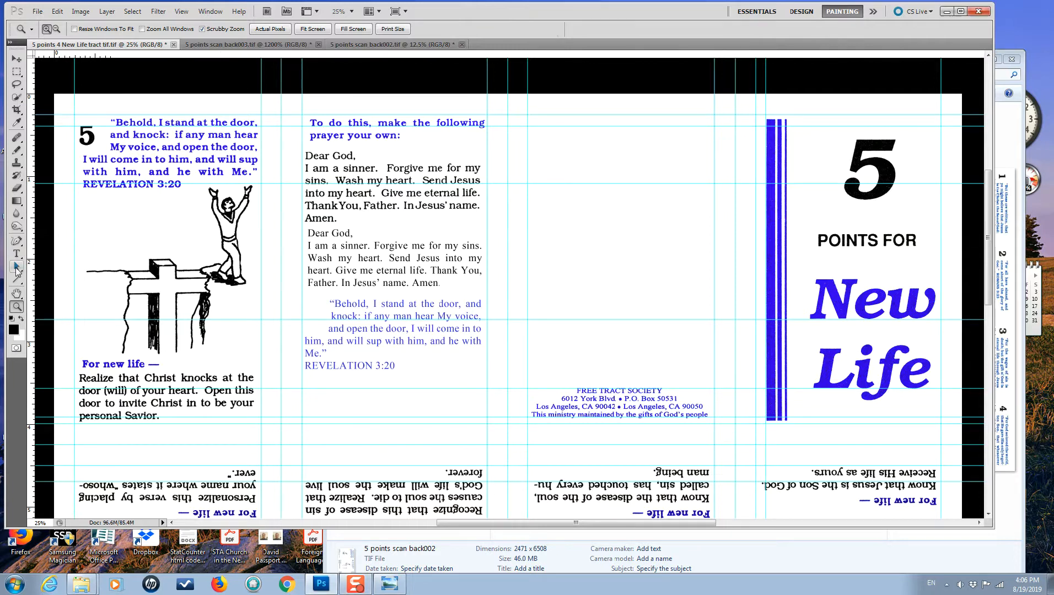
# Step: Draw a horizontal paragraph text box between the column guides in the blank panel above the Free Tract Society address
pyautogui.click(17, 254)
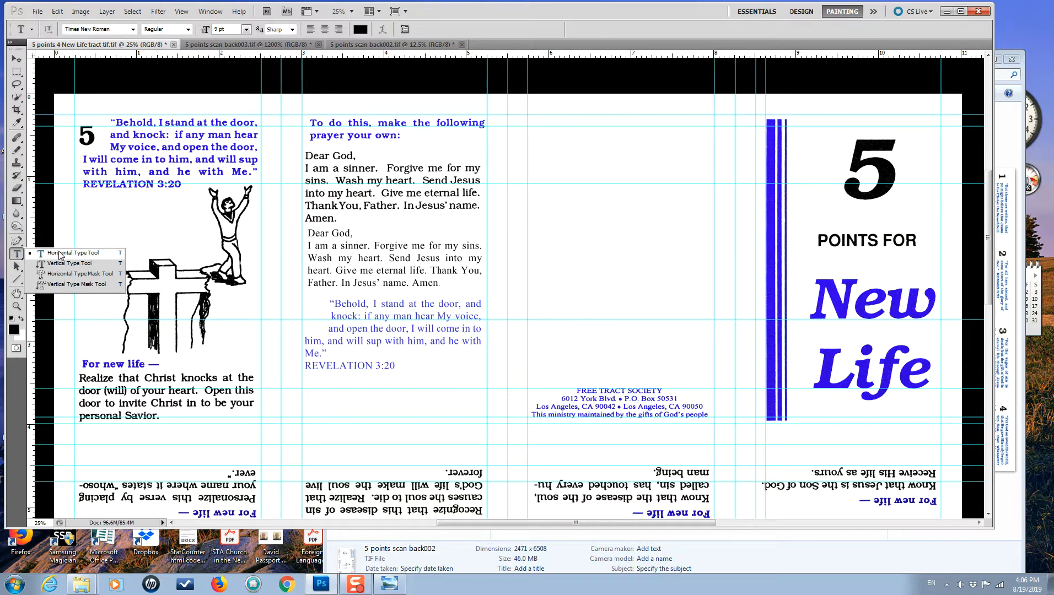
pyautogui.click(60, 254)
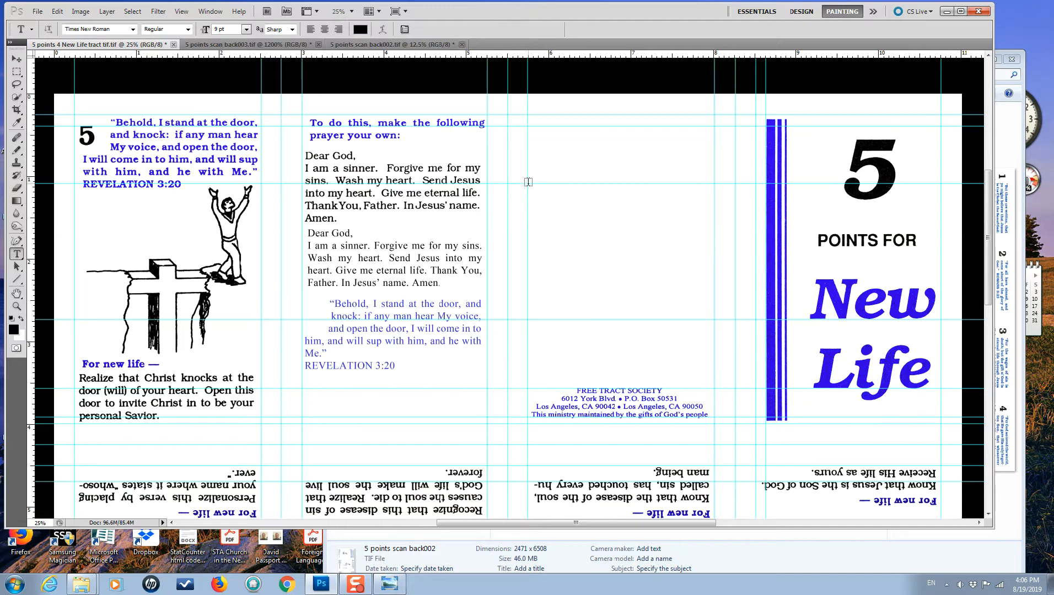
pyautogui.moveTo(527, 181); pyautogui.dragTo(710, 317)
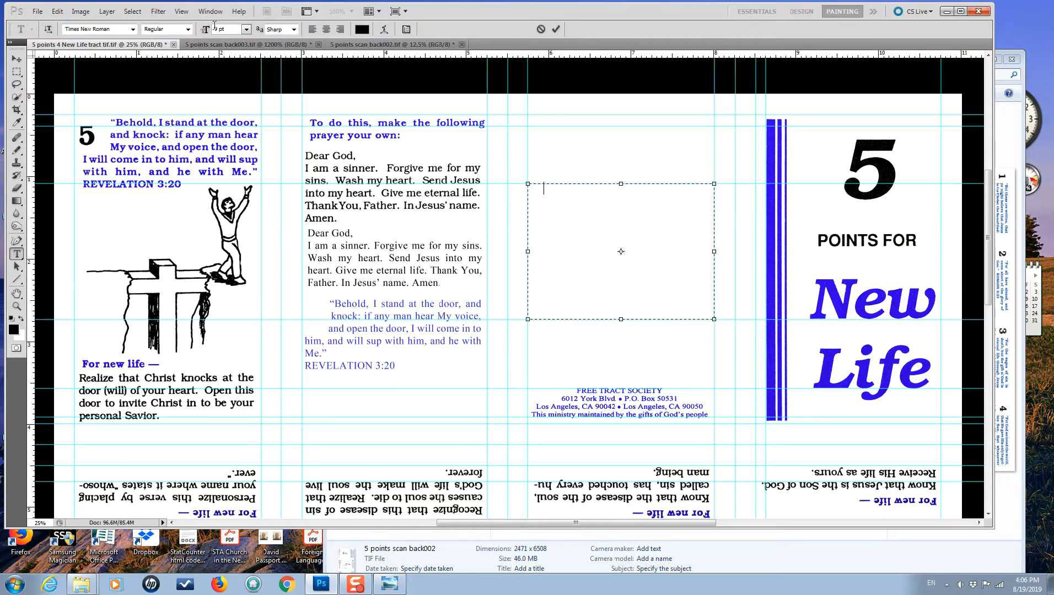
pyautogui.click(133, 29)
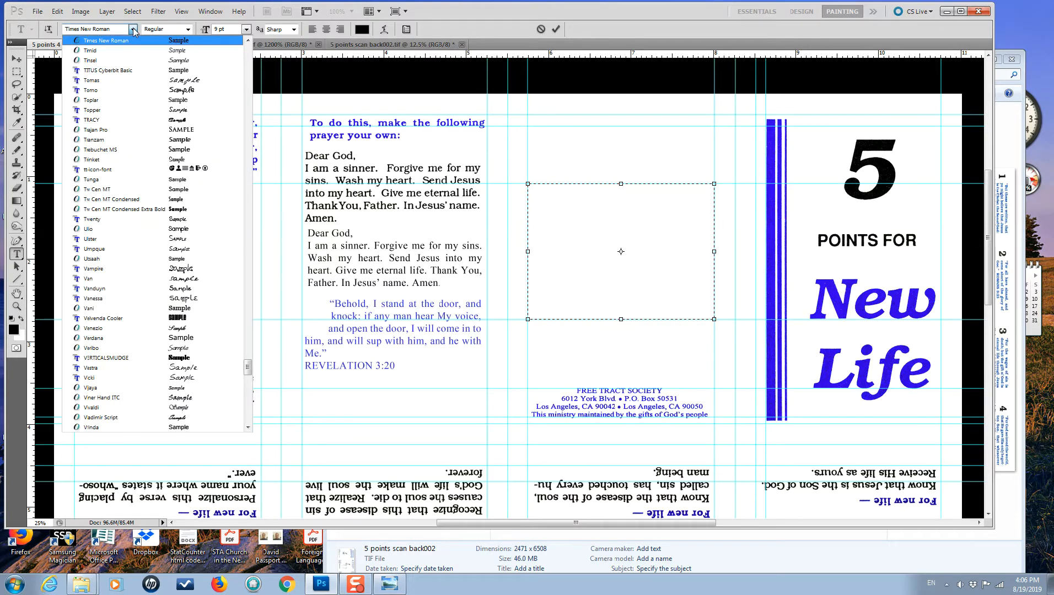
pyautogui.click(133, 29)
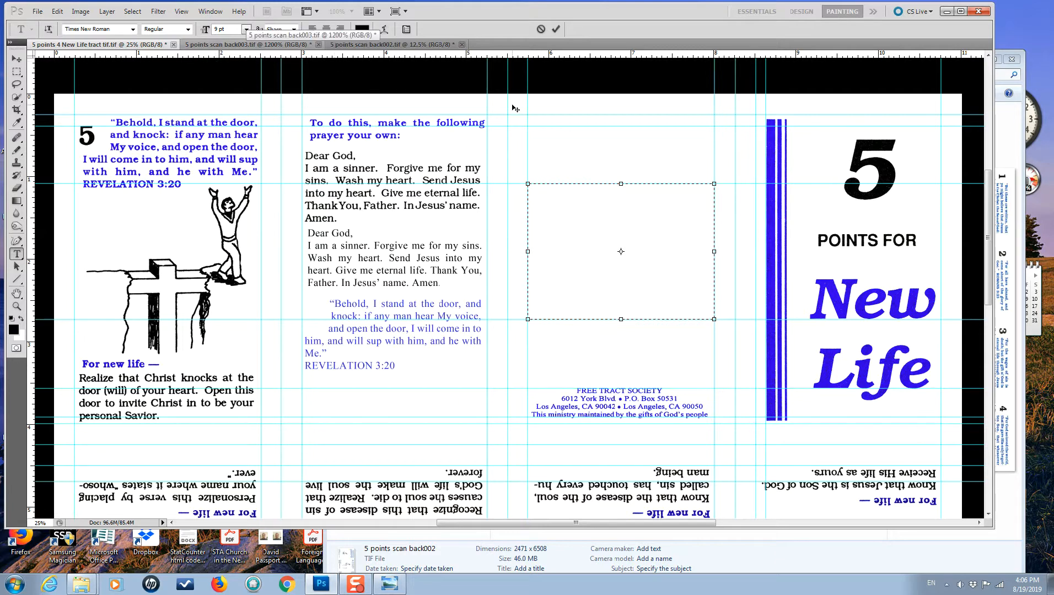
# Step: Show the Character settings and place them over the layout near the Revelation 3:20 verse
pyautogui.click(209, 11)
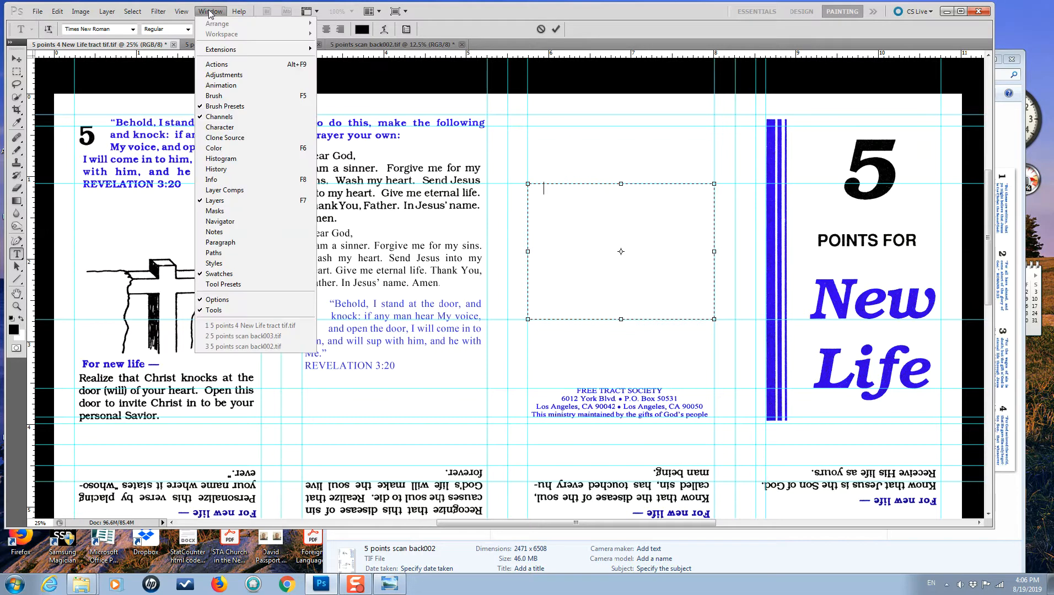
pyautogui.click(224, 128)
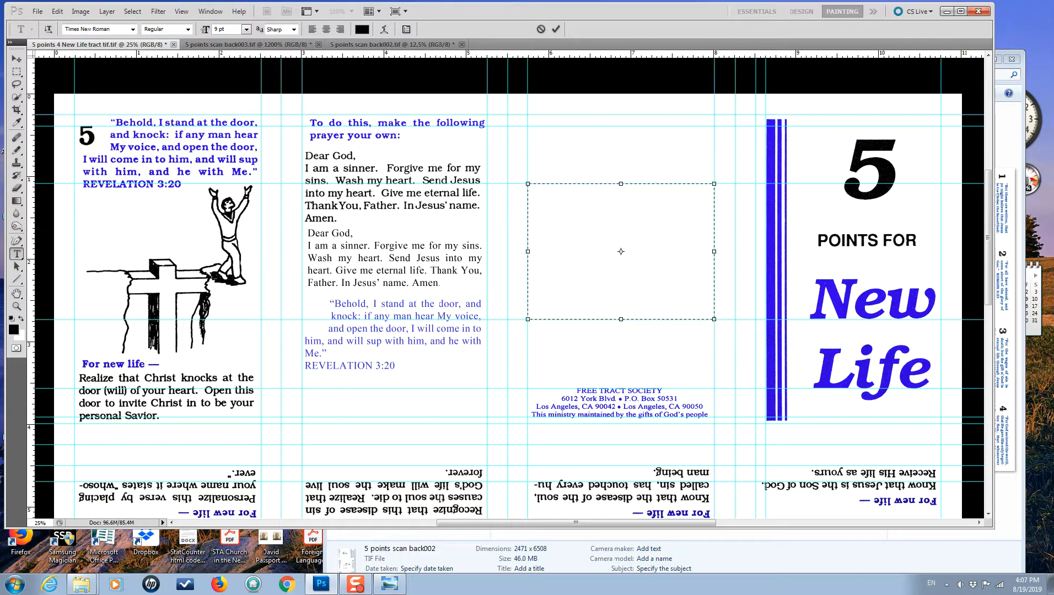
pyautogui.moveTo(1051, 125); pyautogui.dragTo(384, 375)
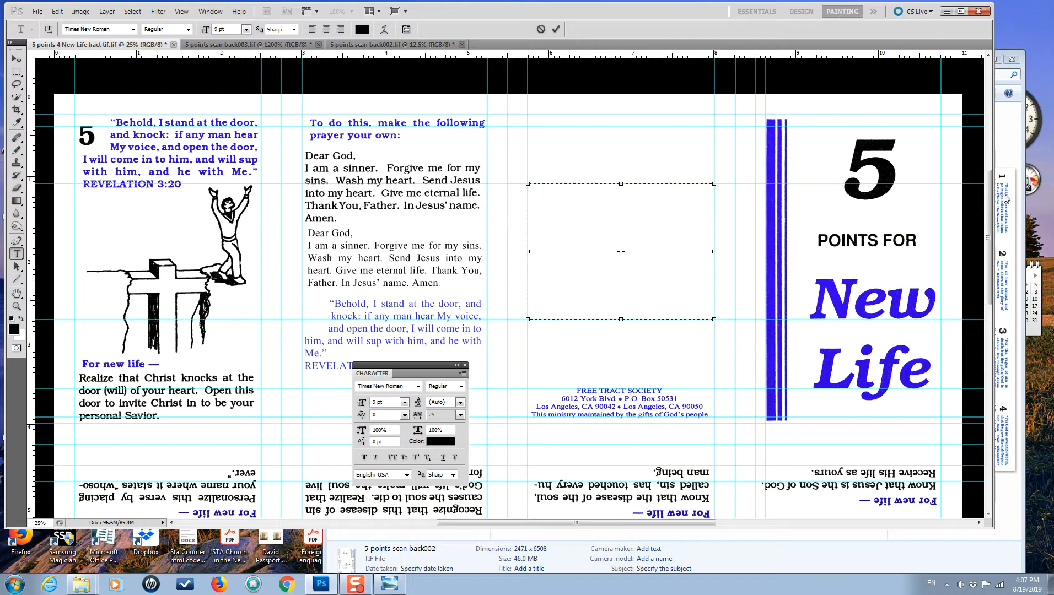
# Step: Show the Paragraph settings over the layout and set the new text box's first-line indent to 0 pt
pyautogui.moveTo(1050, 121); pyautogui.dragTo(243, 298)
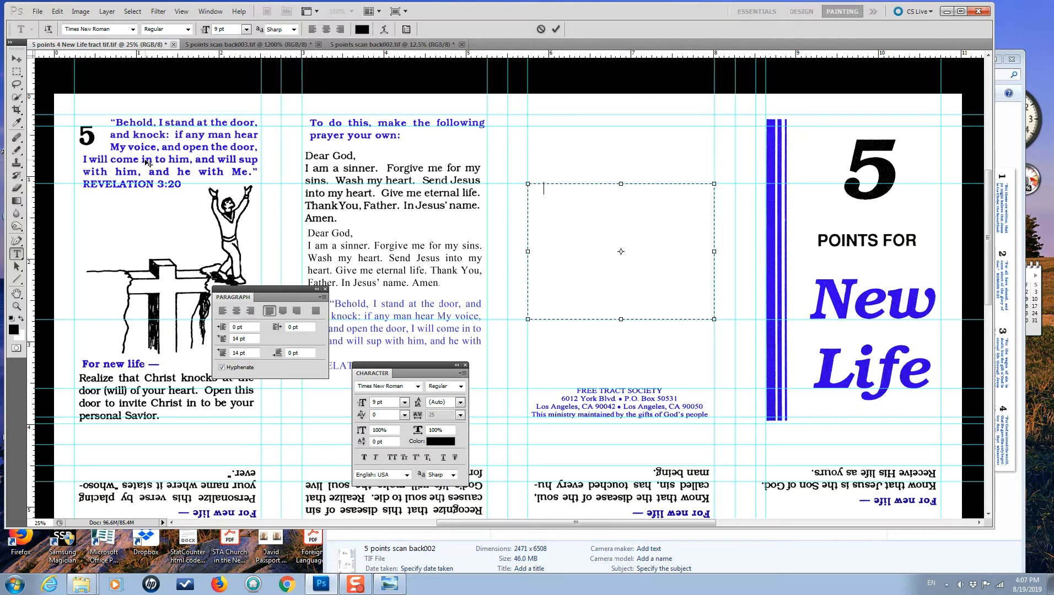
pyautogui.doubleClick(236, 327)
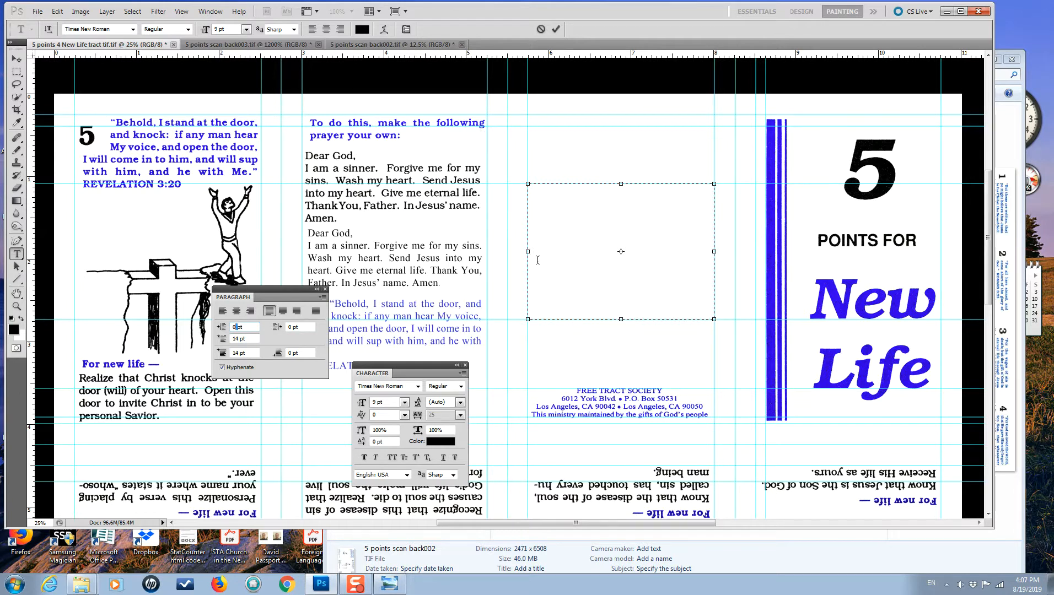
pyautogui.click(539, 193)
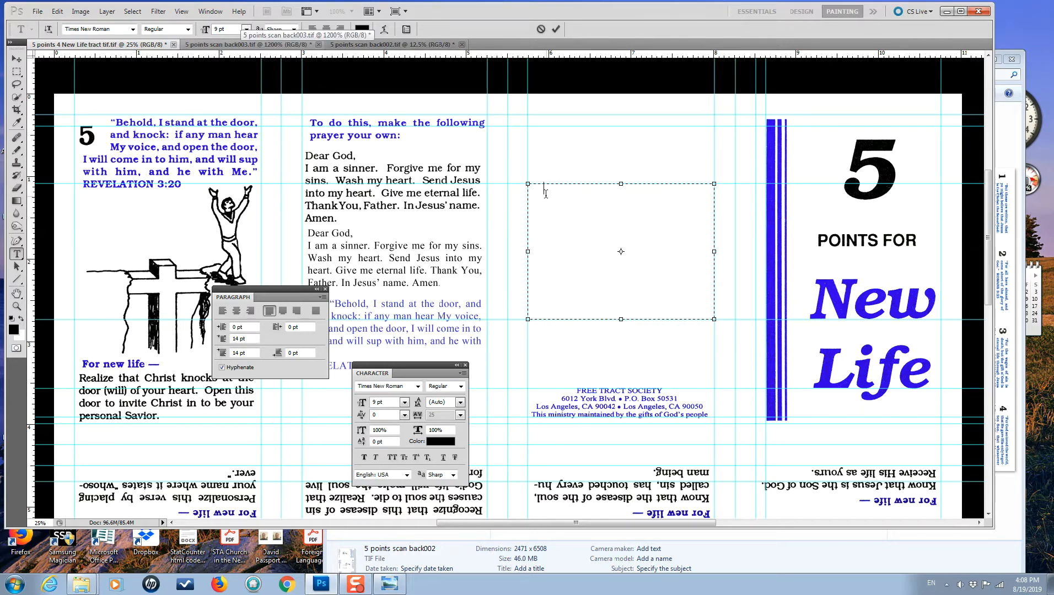
pyautogui.doubleClick(238, 339)
pyautogui.write('0')
# Step: Enter "Dear God," and, as a separate paragraph, "I am a sinner" in the text box above the Free Tract Society address
pyautogui.write('D')
pyautogui.write('ear')
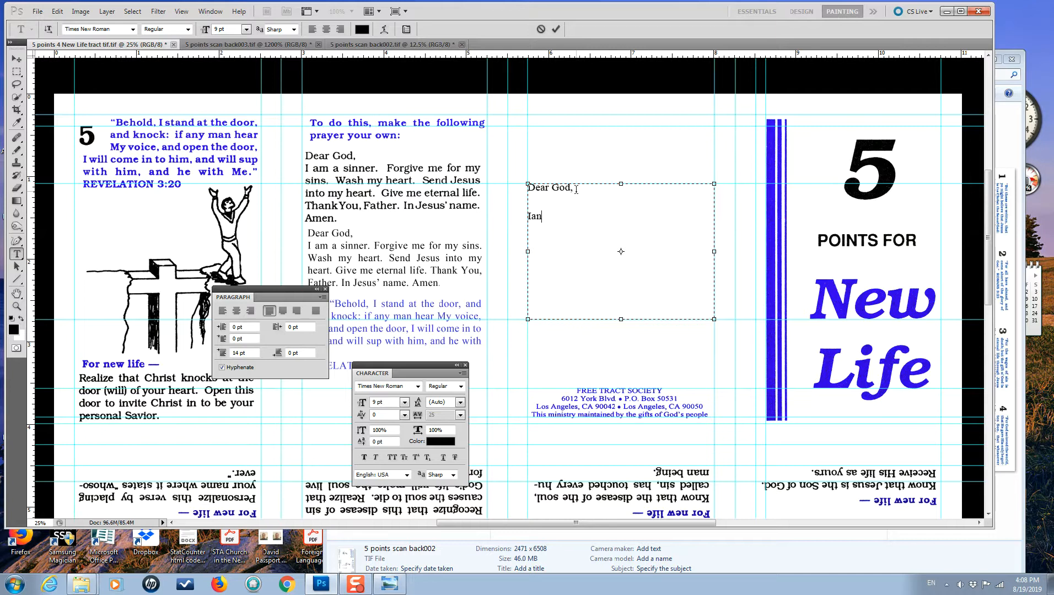
pyautogui.write('a sinner')
# Step: Highlight the "Dear God," and "I am a sinner" lines in the text box and deselect them again
pyautogui.moveTo(557, 204); pyautogui.dragTo(574, 206)
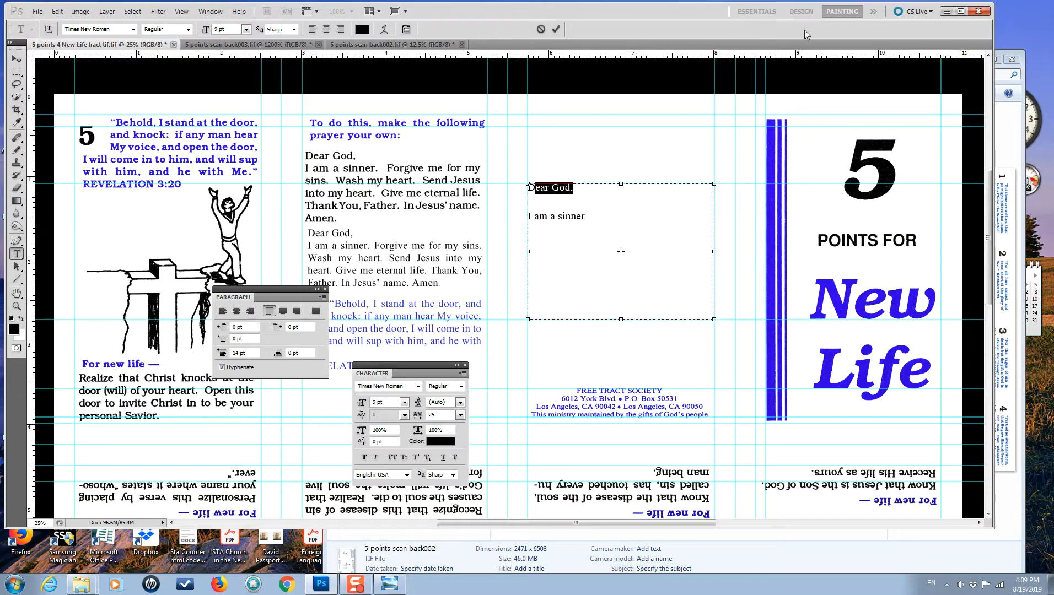
pyautogui.click(646, 263)
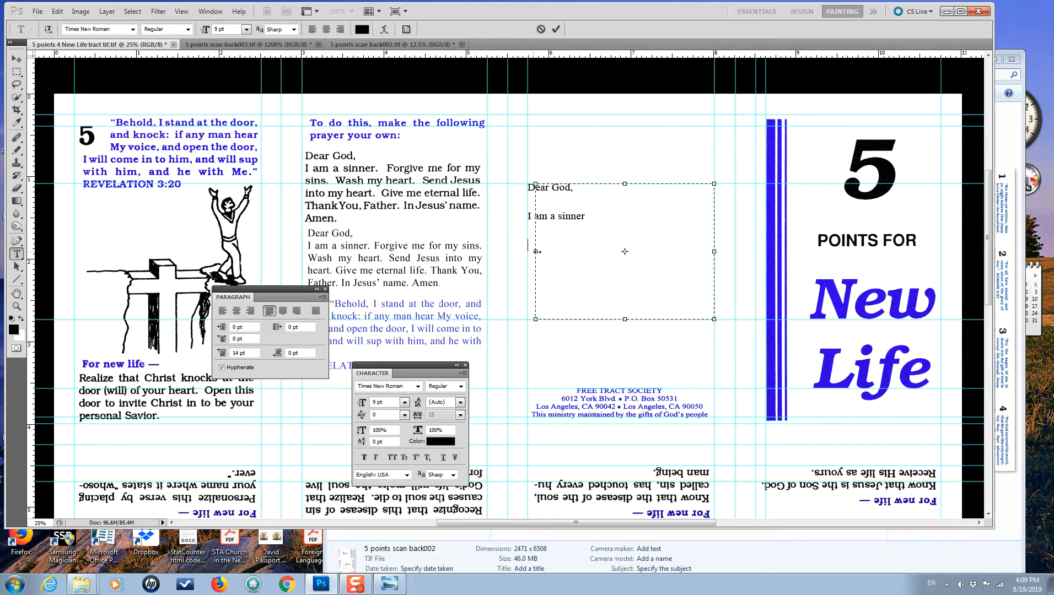
pyautogui.click(622, 188)
pyautogui.moveTo(530, 189); pyautogui.dragTo(589, 221)
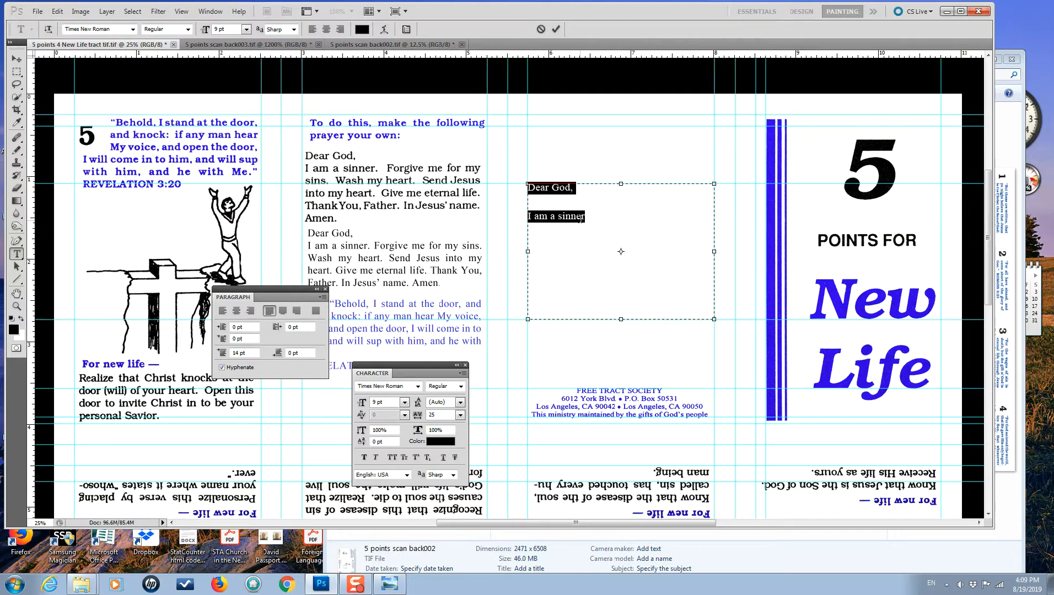
pyautogui.click(606, 196)
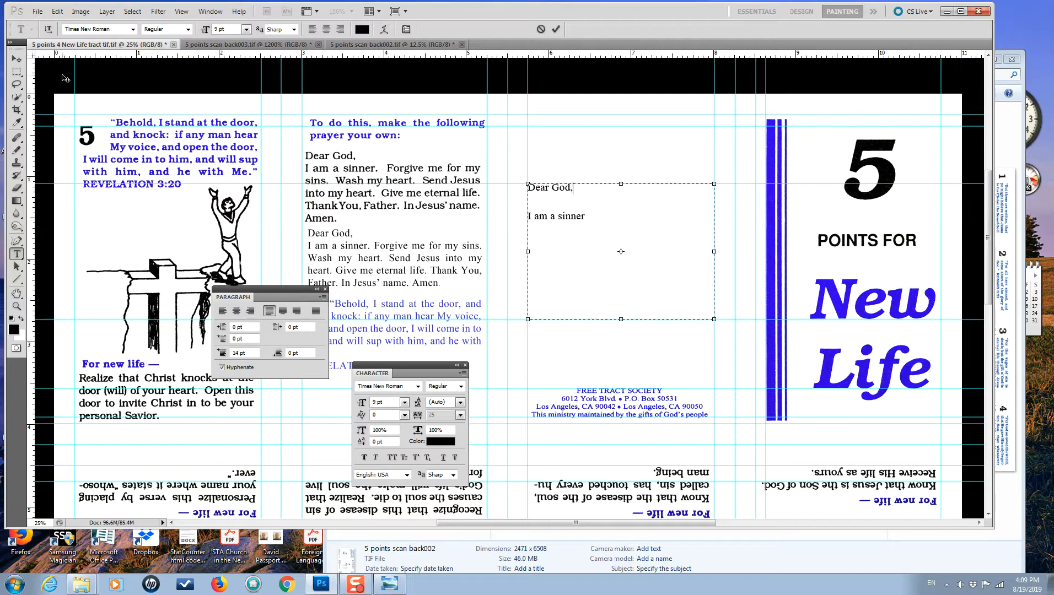
# Step: Move the typed prayer text toward the upper middle of the blank panel and clear the Character and Paragraph settings off the layout
pyautogui.click(17, 59)
pyautogui.moveTo(606, 245); pyautogui.dragTo(704, 224)
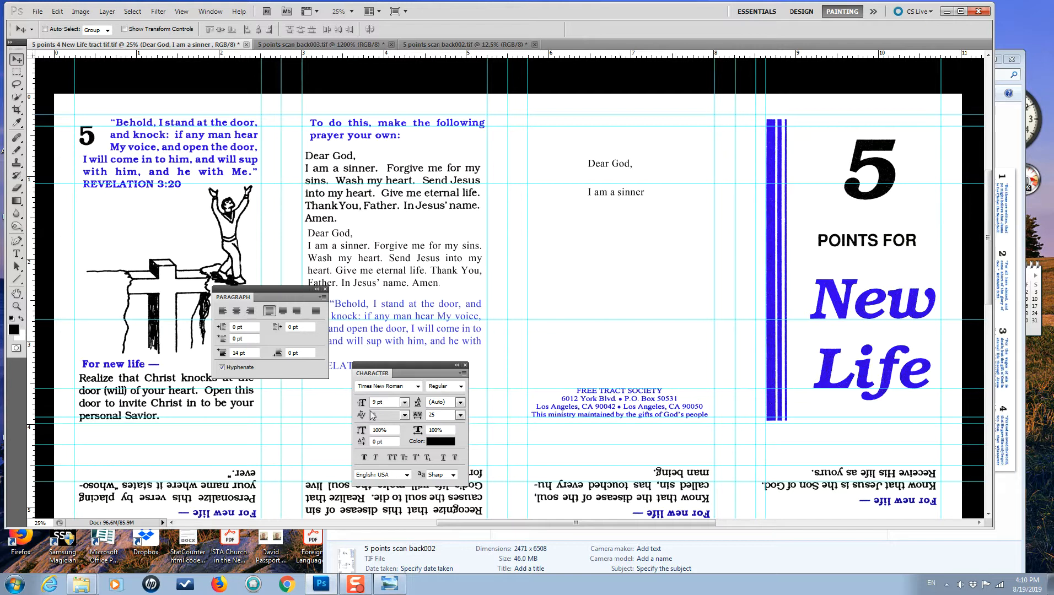
pyautogui.moveTo(403, 365); pyautogui.dragTo(1053, 383)
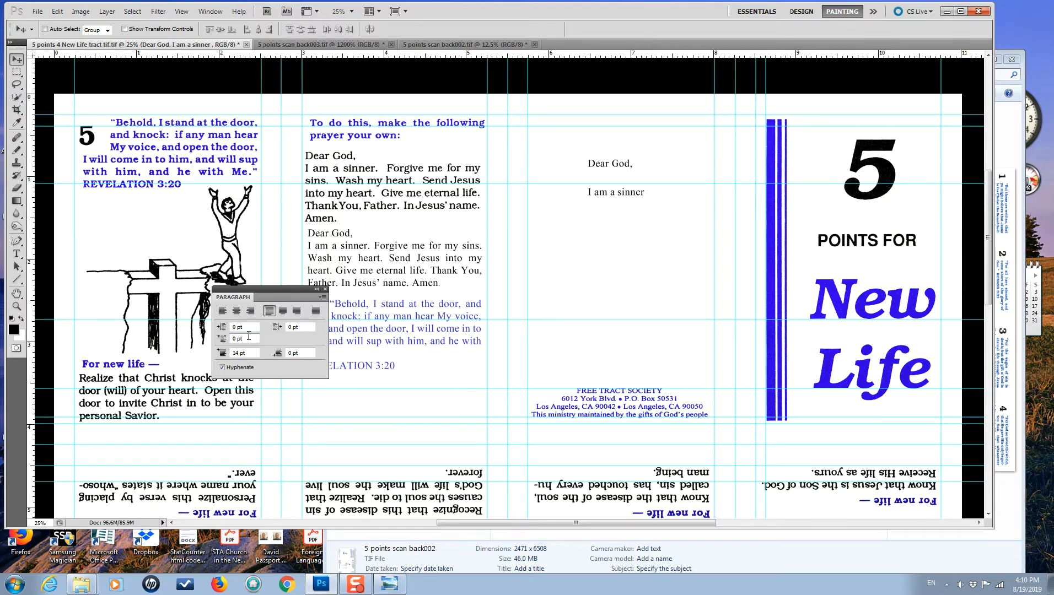
pyautogui.moveTo(276, 287); pyautogui.dragTo(1053, 315)
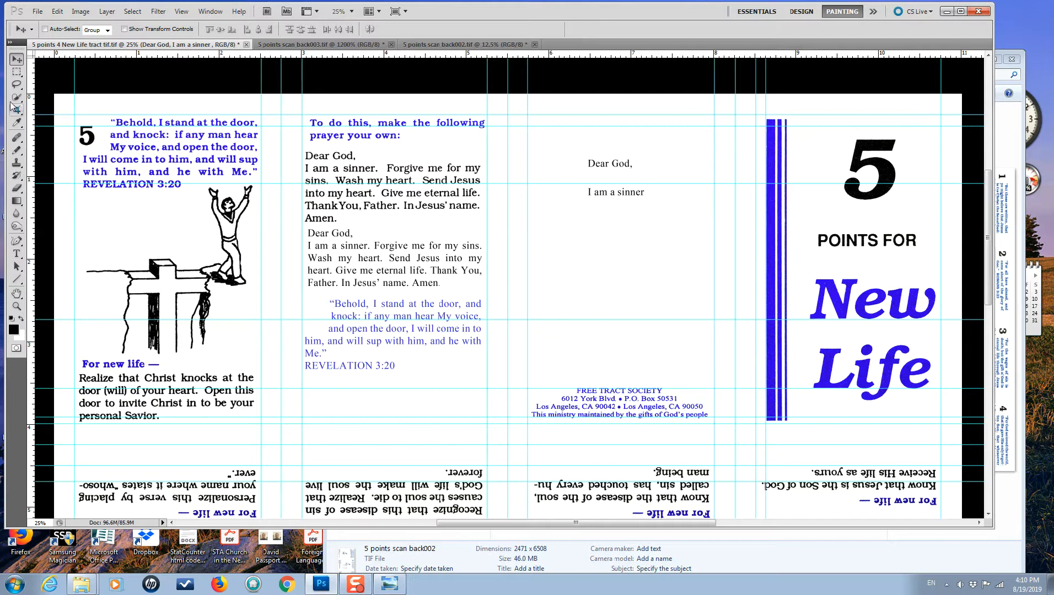
# Step: Try to delete the retyped prayer and blue Revelation 3:20 verse in the second column using a rectangular selection
pyautogui.click(17, 72)
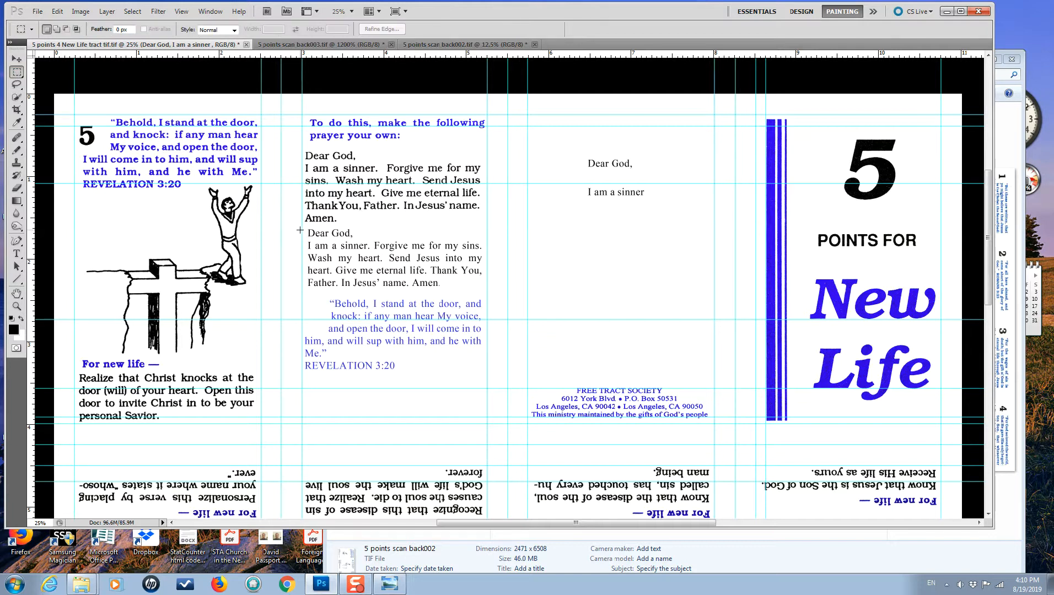
pyautogui.moveTo(300, 226); pyautogui.dragTo(487, 380)
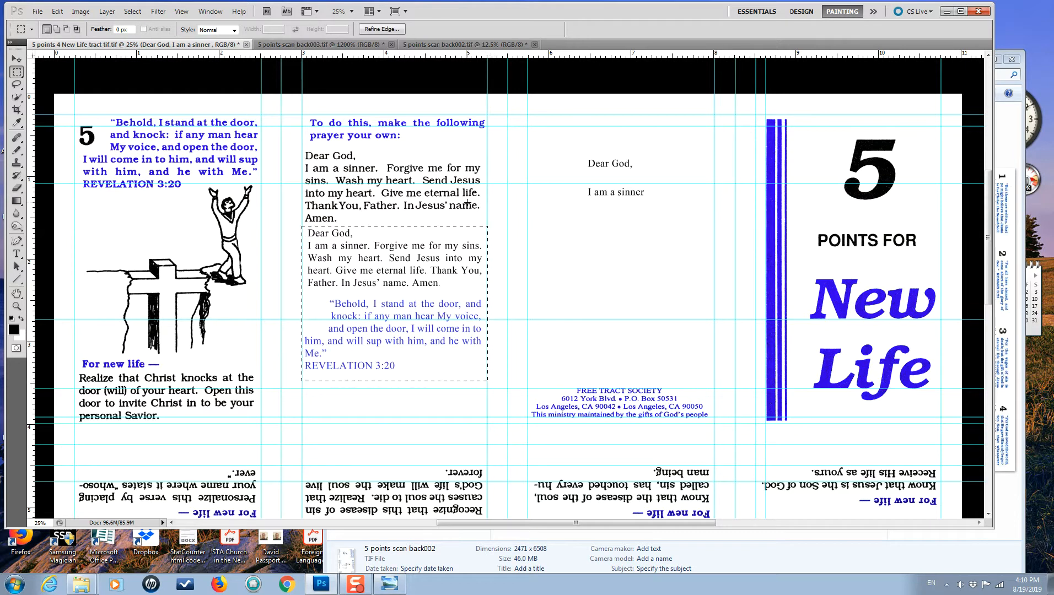
pyautogui.press('Delete')
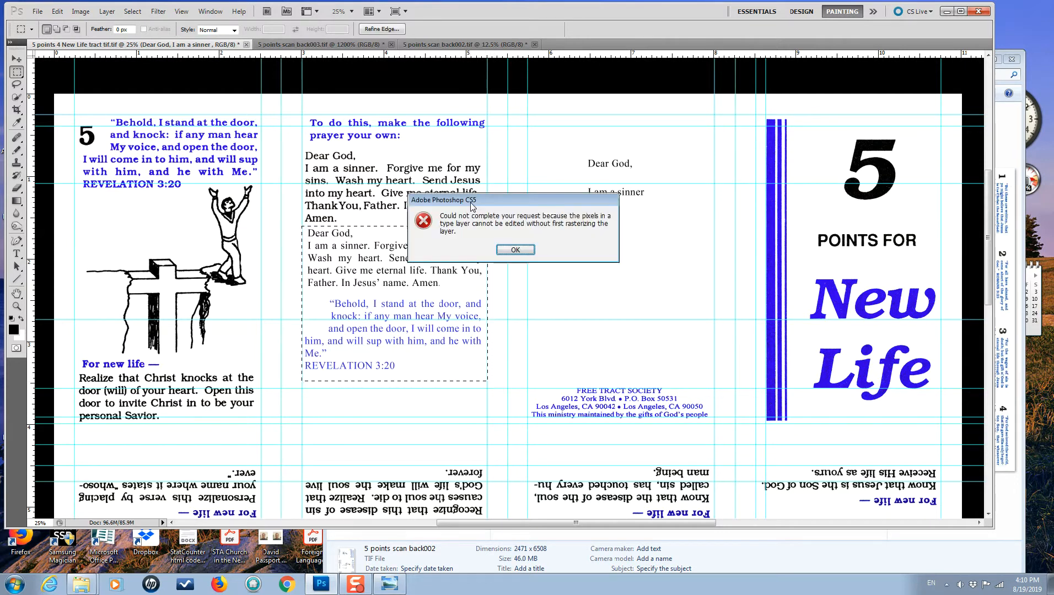
pyautogui.click(515, 250)
# Step: Try to delete the "Dear God, I am a sinner" text in the blank panel using a rectangular selection
pyautogui.click(566, 147)
pyautogui.moveTo(686, 192); pyautogui.dragTo(676, 214)
pyautogui.press('Delete')
pyautogui.click(524, 250)
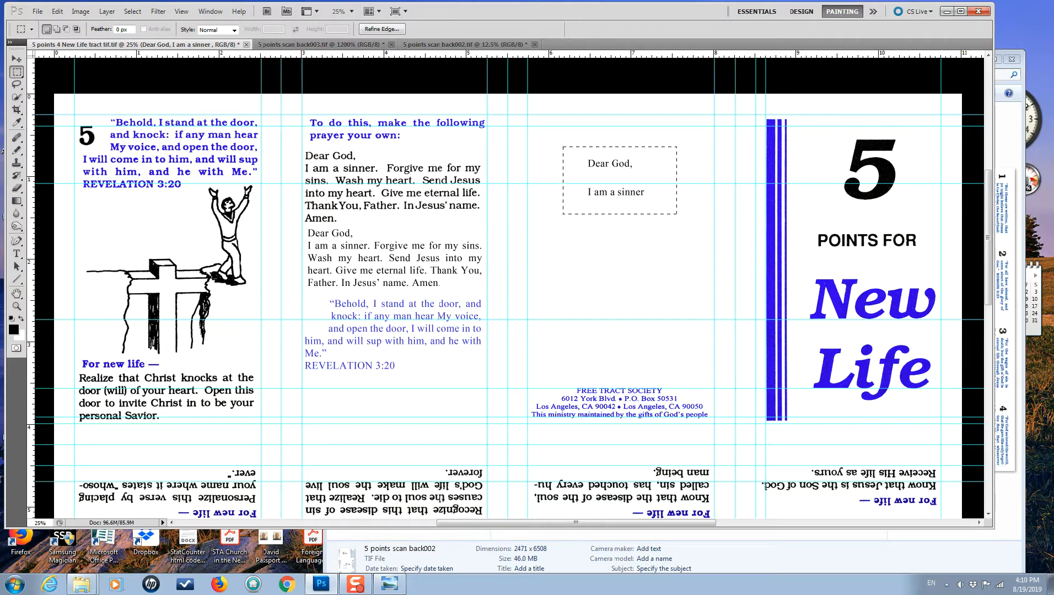
pyautogui.moveTo(582, 166); pyautogui.dragTo(581, 169)
pyautogui.press('Delete')
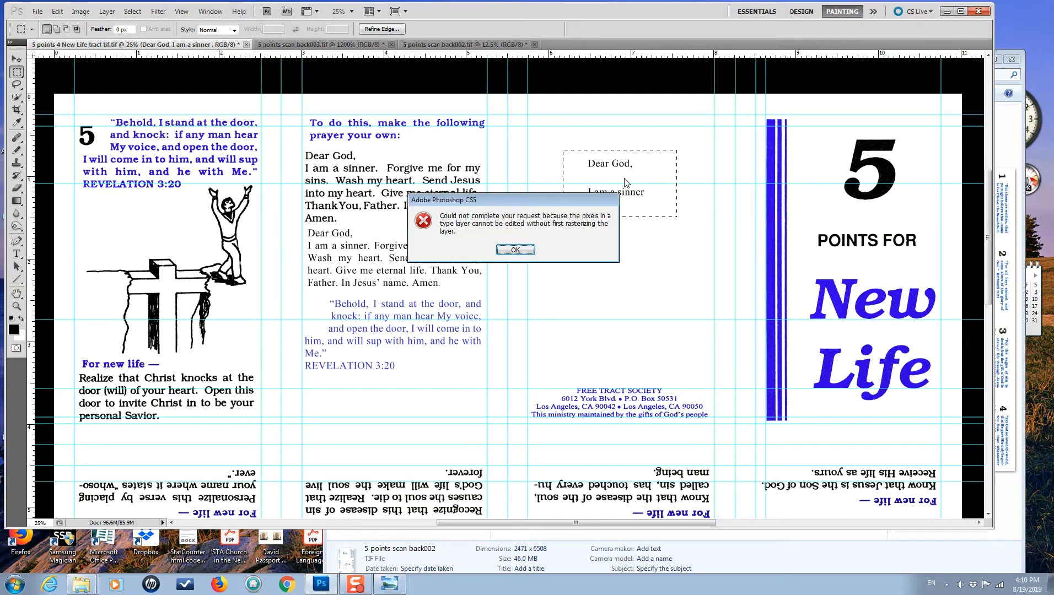
pyautogui.click(515, 250)
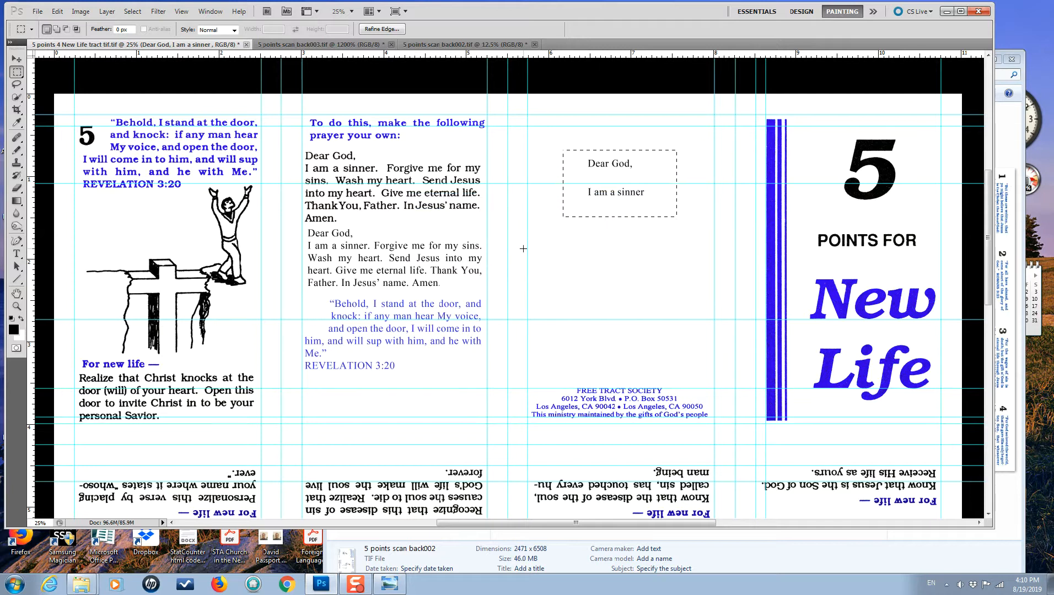
pyautogui.click(617, 177)
# Step: Select a rectangle around the "Dear God, I am a sinner" text, flatten the image and fill the selection with white at 100% opacity
pyautogui.moveTo(577, 153); pyautogui.dragTo(666, 212)
pyautogui.press('Delete')
pyautogui.click(107, 12)
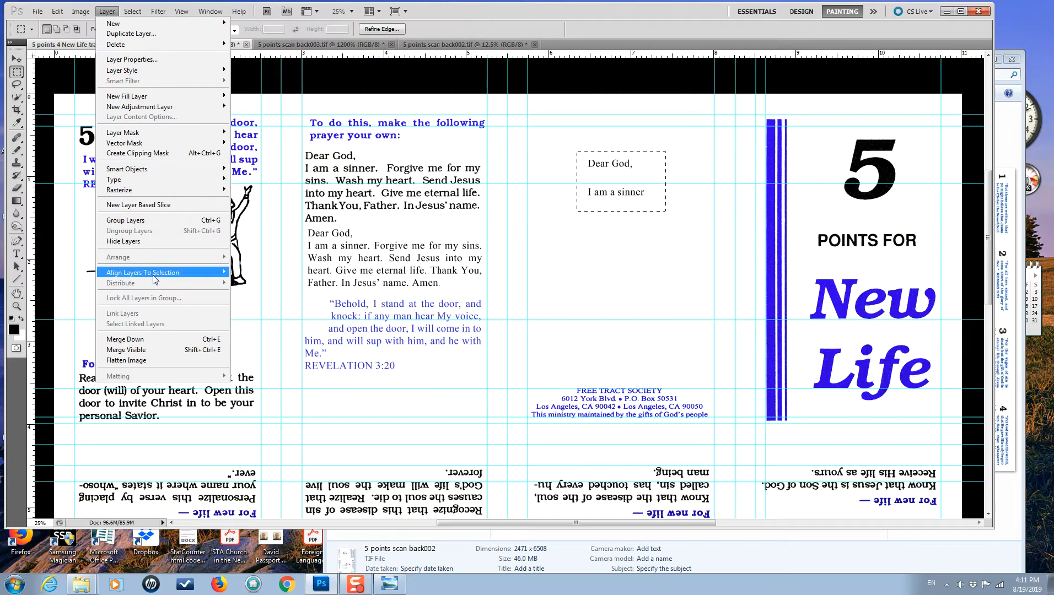
pyautogui.click(147, 359)
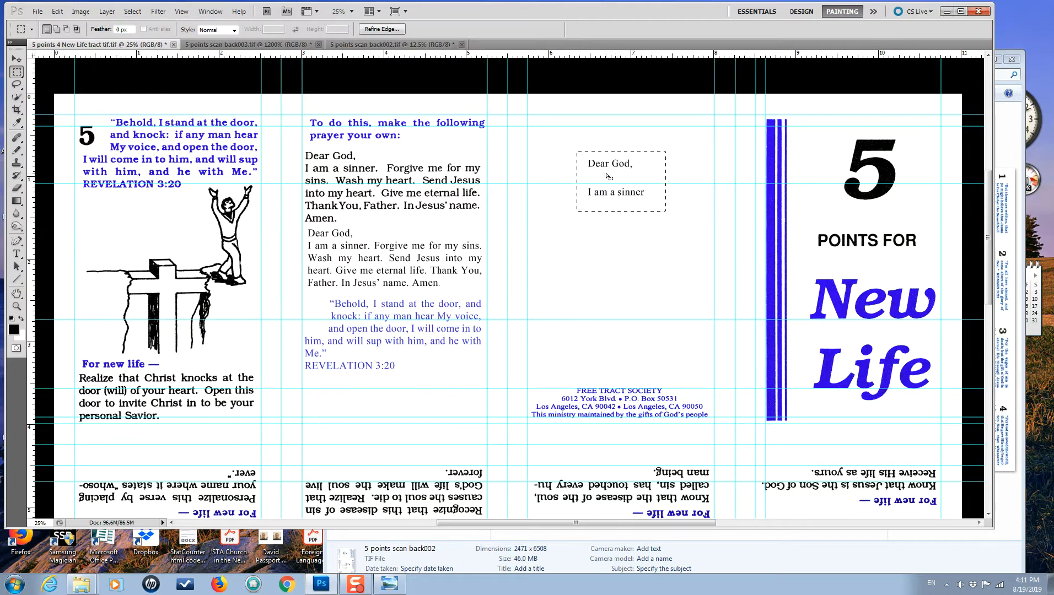
pyautogui.hotkey('shift', 'F5')
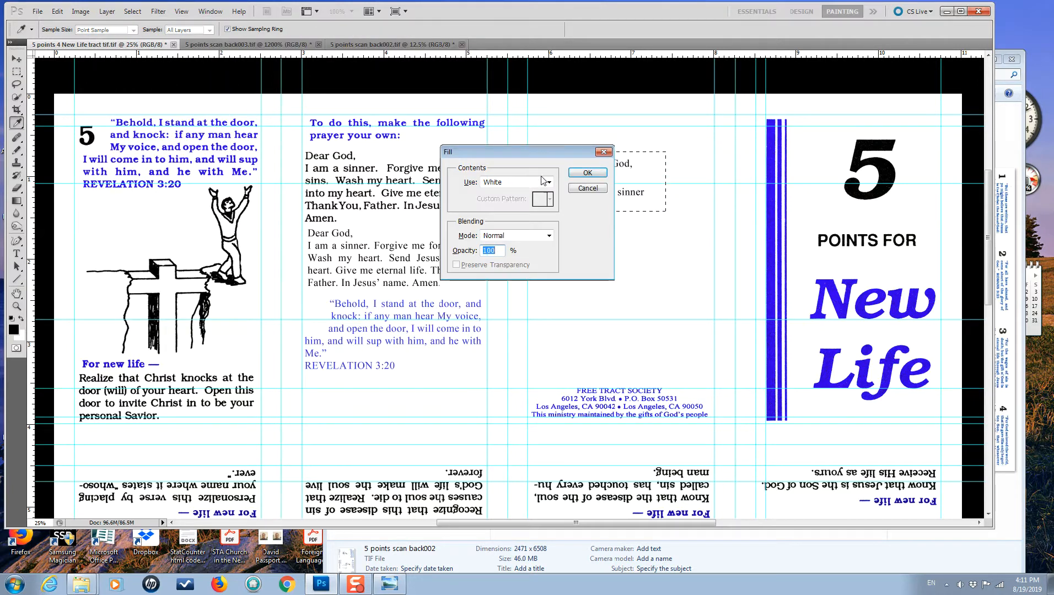
pyautogui.click(574, 173)
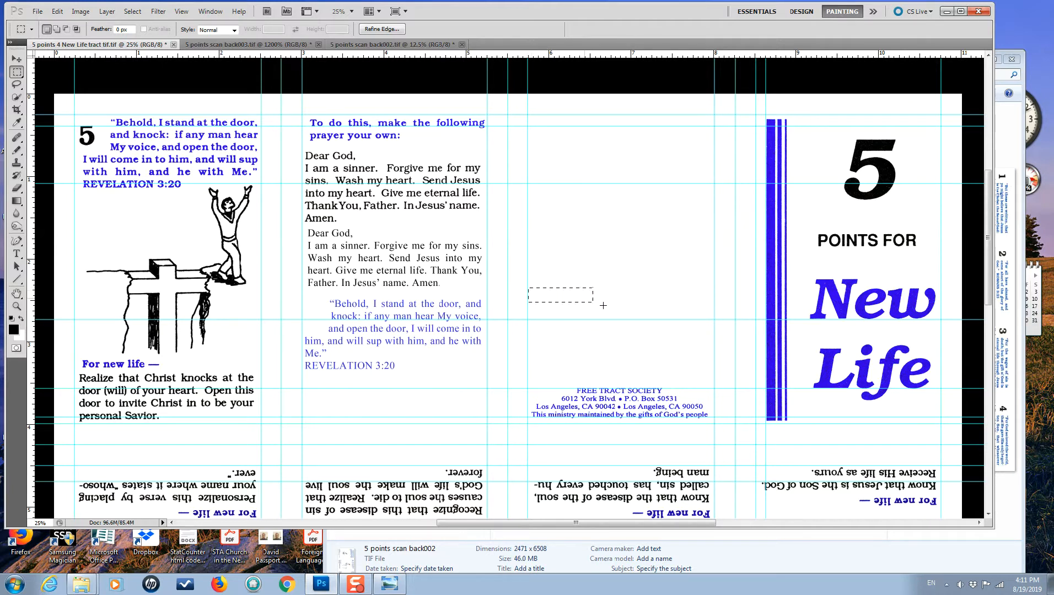
# Step: Make a rectangular selection of the empty area between the column guides directly above the Free Tract Society address
pyautogui.moveTo(658, 320); pyautogui.dragTo(712, 373)
# Step: Set the Adobe PDF print conversion to High Quality Print and turn off "Rely on system fonts only; do not use document fonts"
pyautogui.click(37, 11)
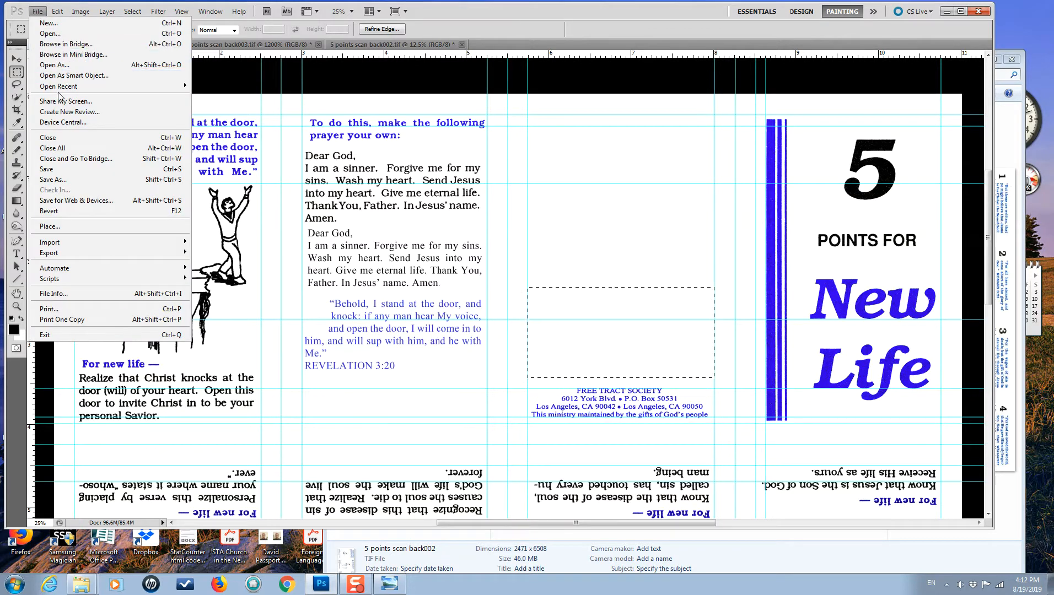
pyautogui.click(57, 309)
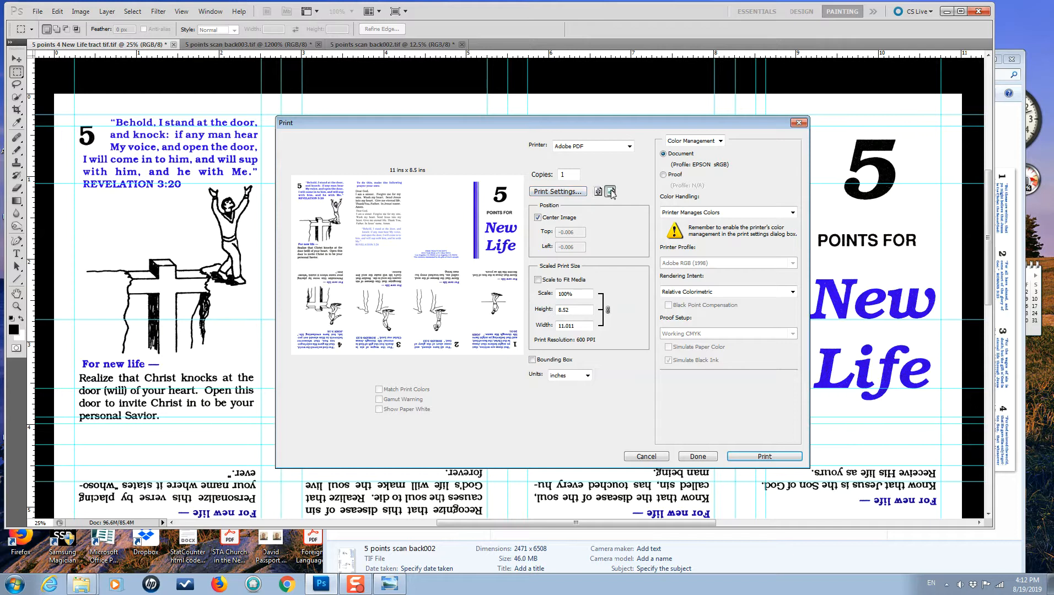
pyautogui.click(573, 196)
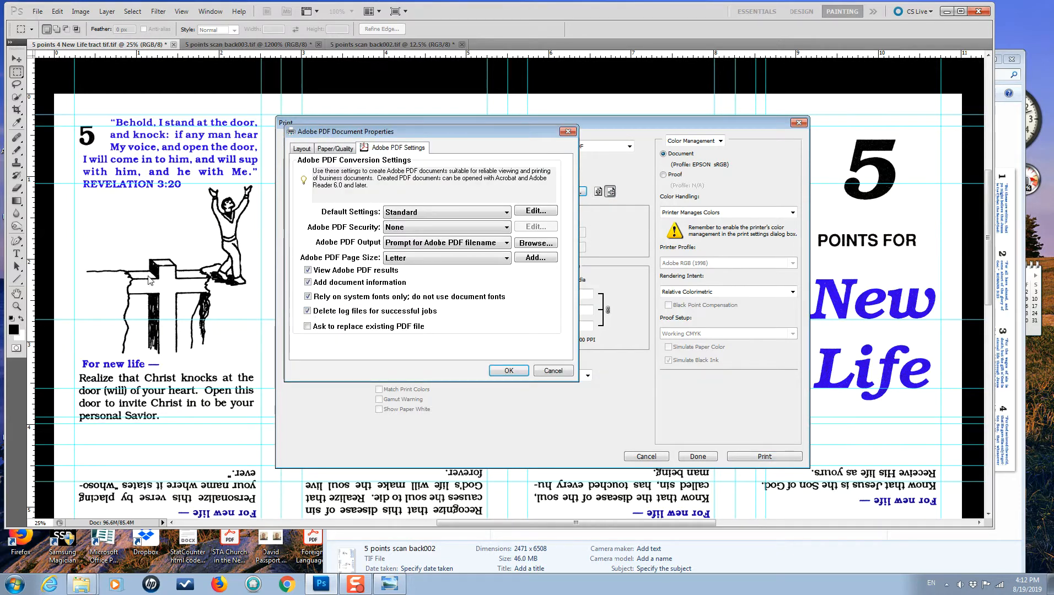
pyautogui.click(509, 213)
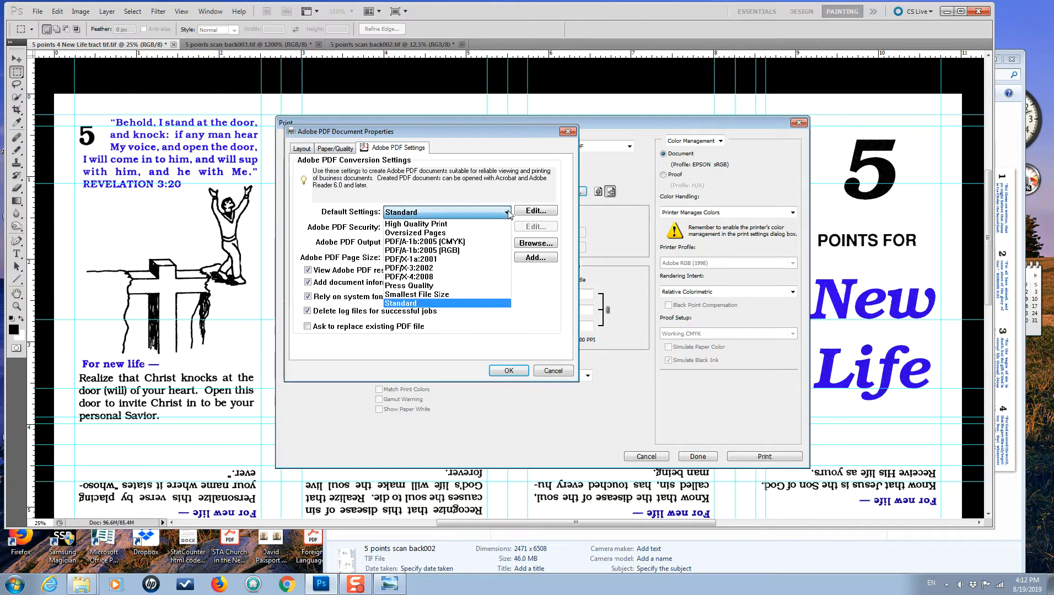
pyautogui.click(457, 225)
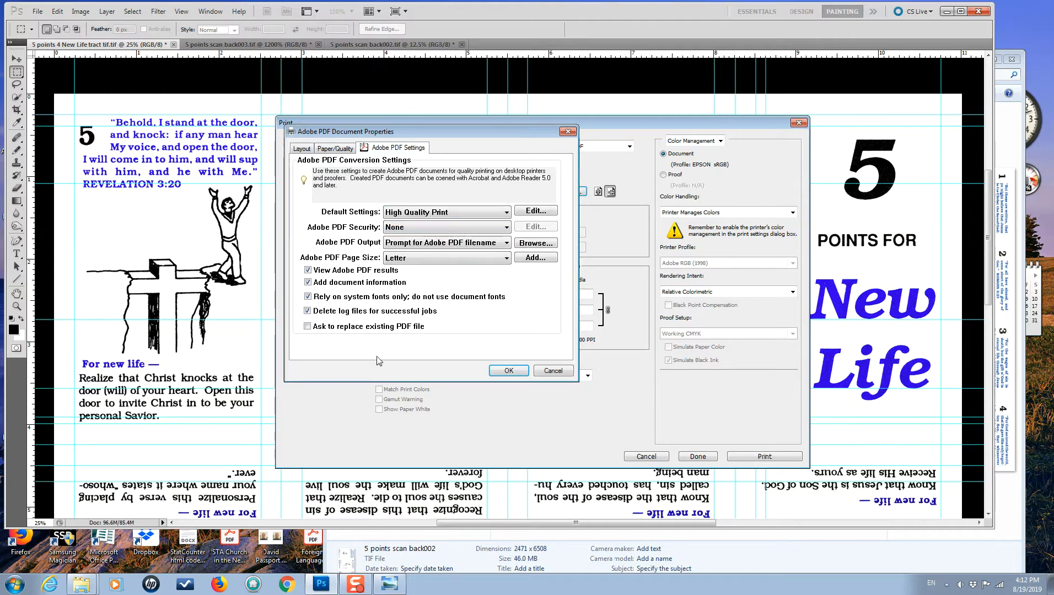
pyautogui.click(308, 298)
pyautogui.click(506, 373)
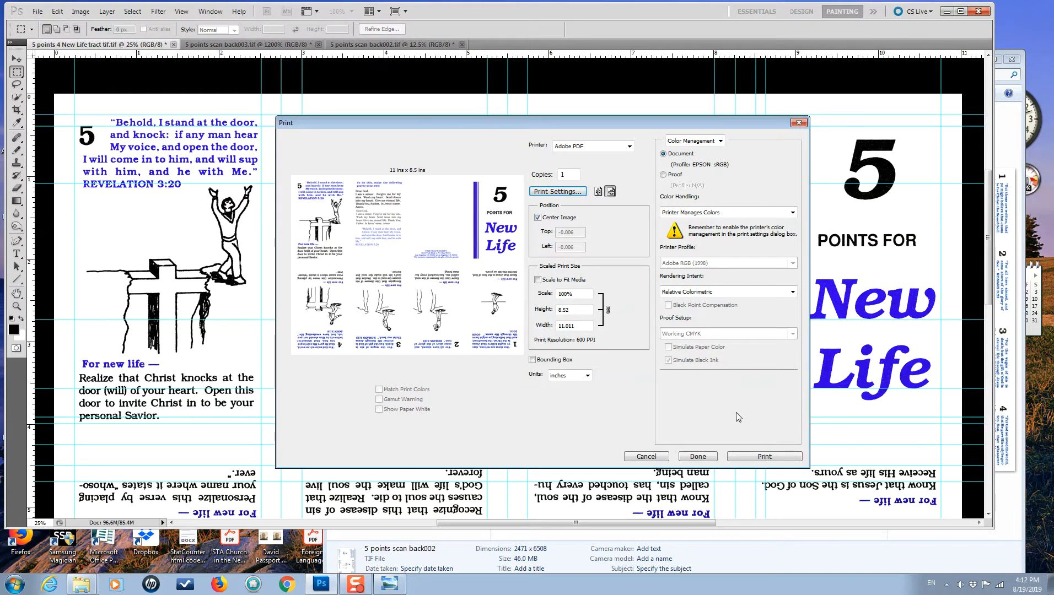
# Step: Print the layout to Adobe PDF despite clipping and save it as "5 points 4 New Life tract tif" in the personal user folder
pyautogui.click(751, 459)
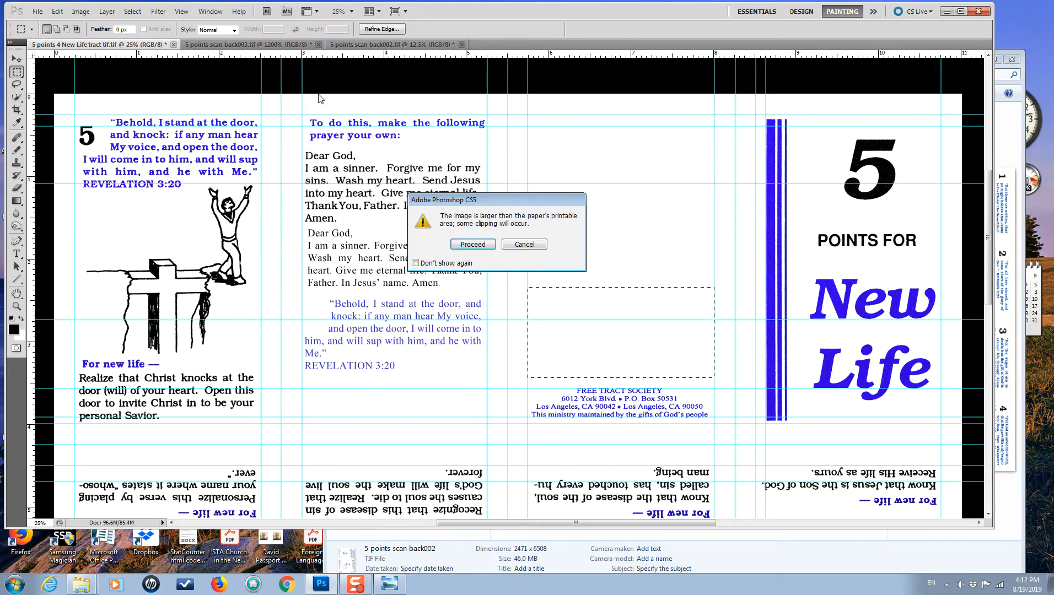
pyautogui.click(473, 245)
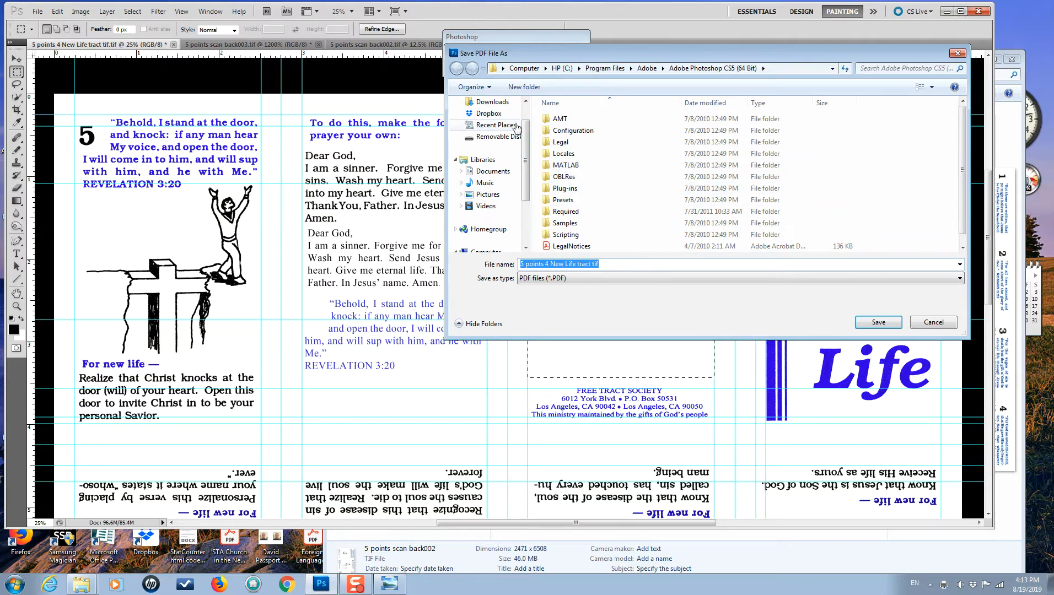
pyautogui.moveTo(525, 156); pyautogui.dragTo(526, 130)
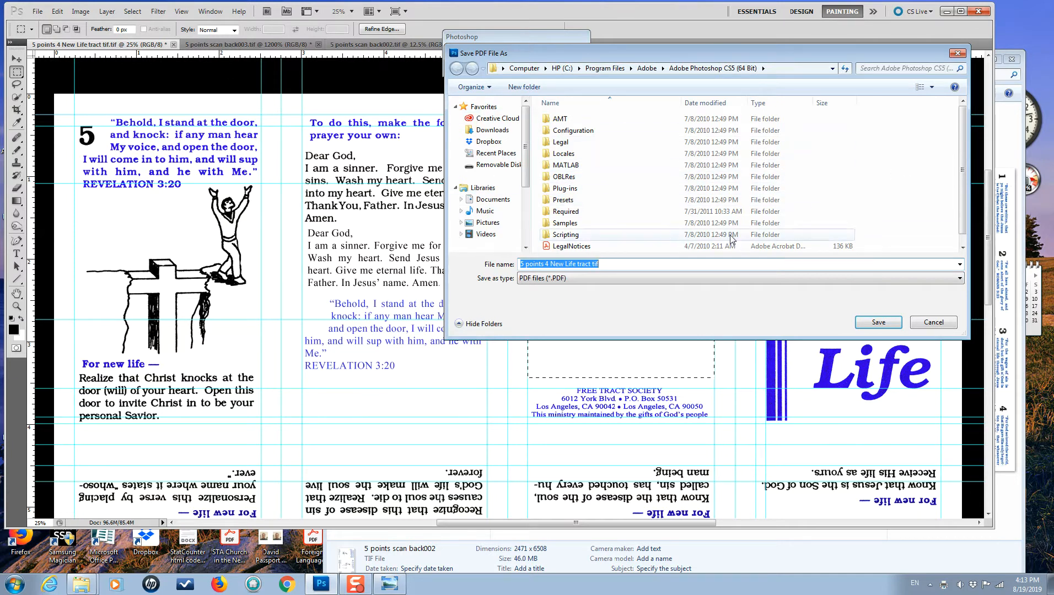
pyautogui.click(879, 322)
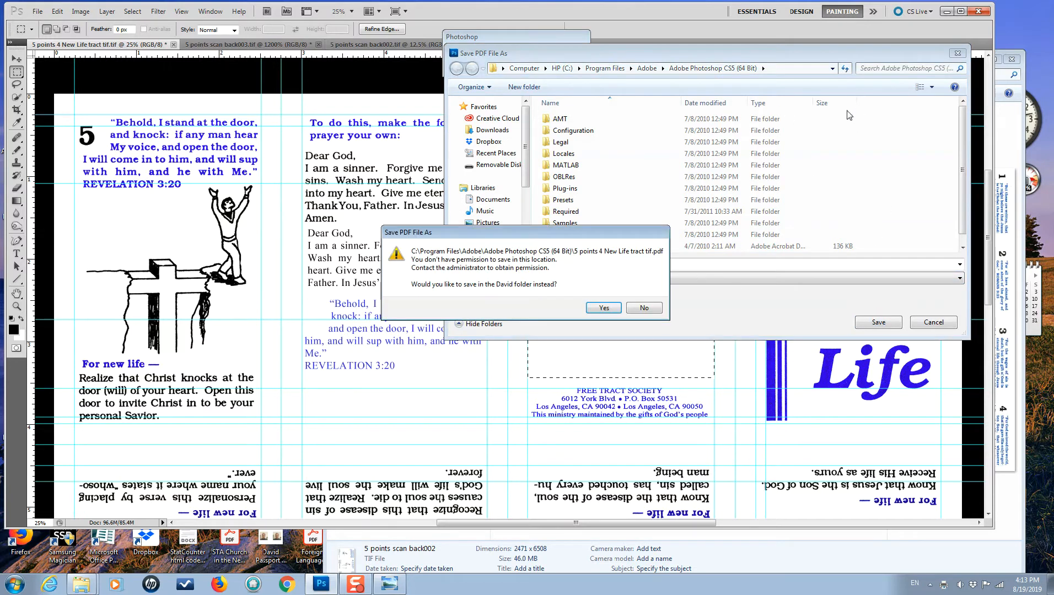
pyautogui.click(604, 308)
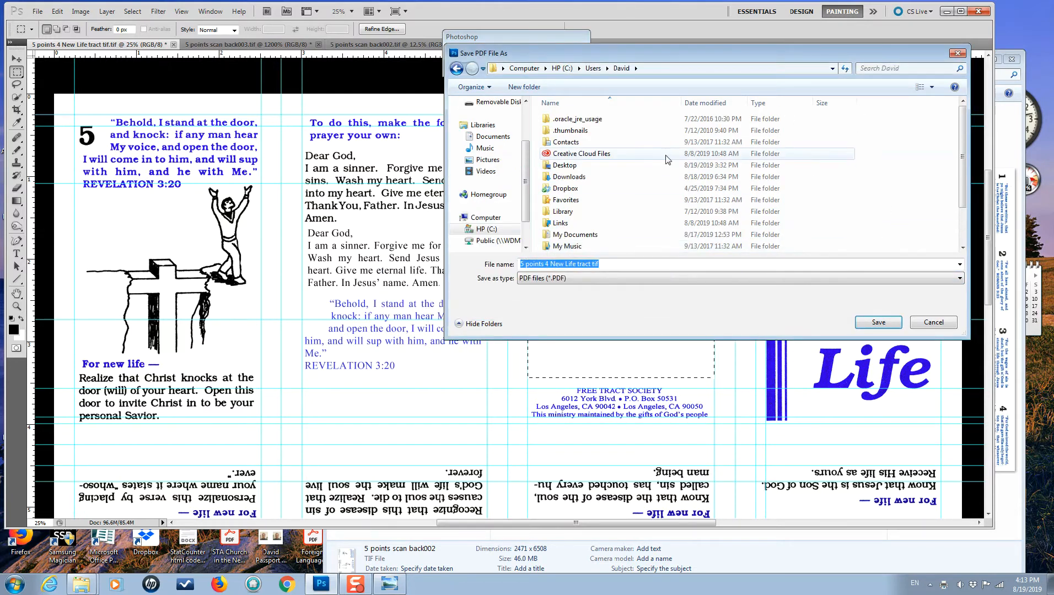
pyautogui.click(879, 323)
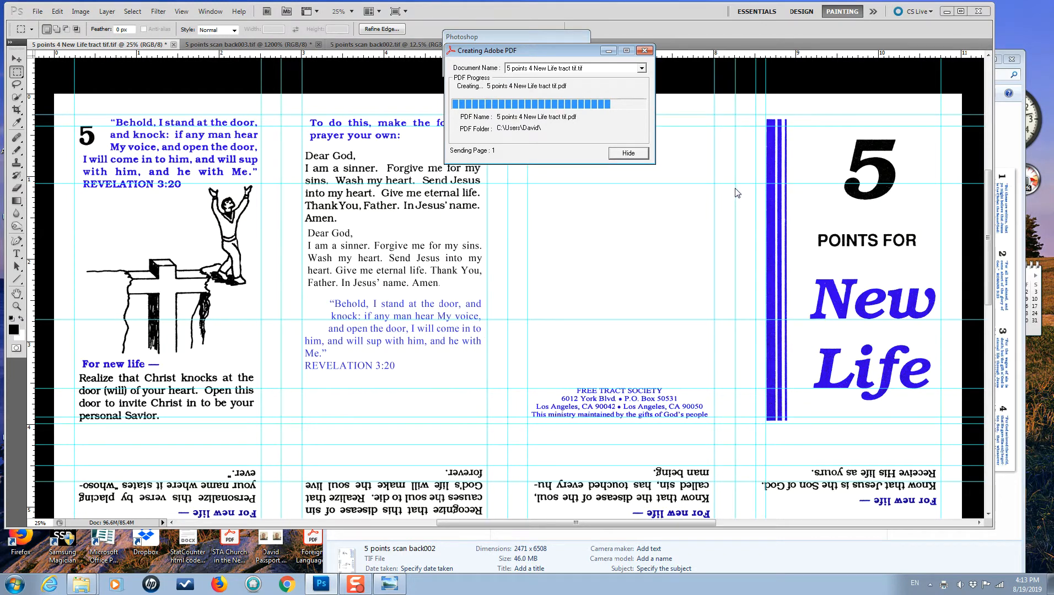
# Step: Examine the tract layout's size and placement on the page of the generated PDF in Adobe Acrobat Reader at up to 150% zoom
pyautogui.moveTo(388, 587)
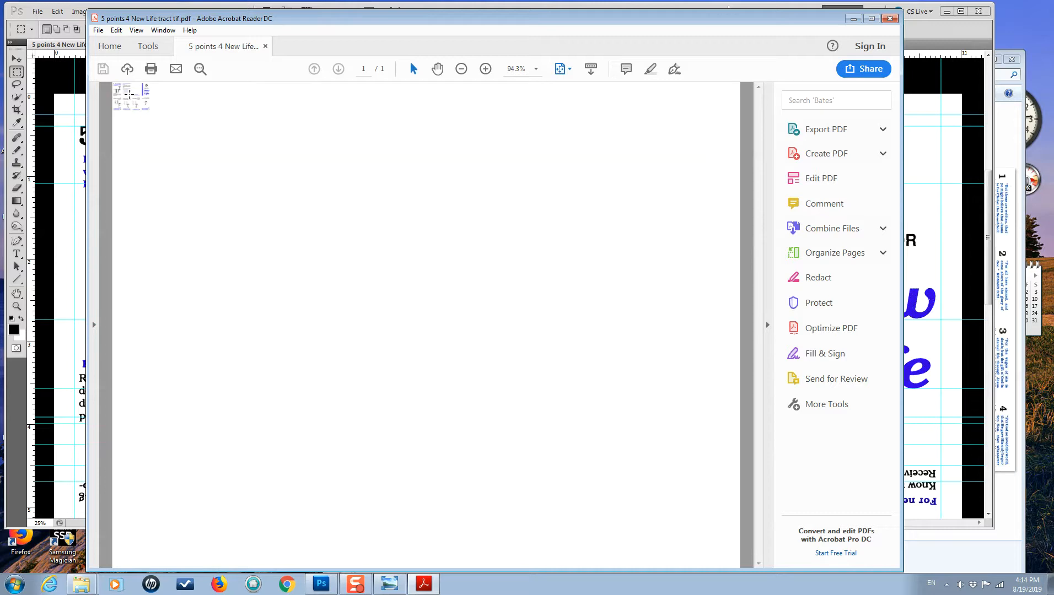
pyautogui.click(131, 96)
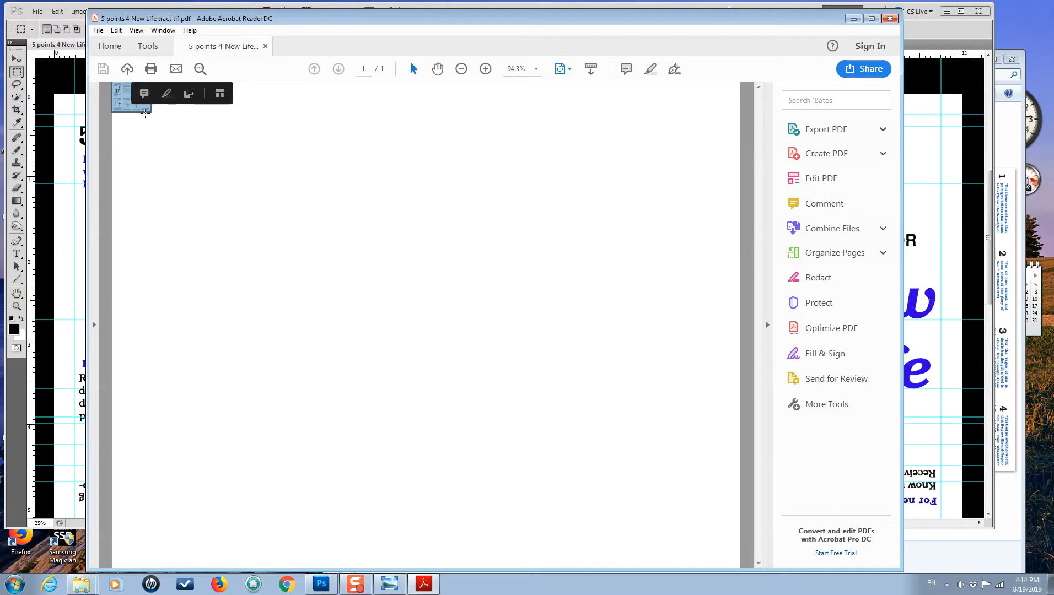
pyautogui.click(163, 166)
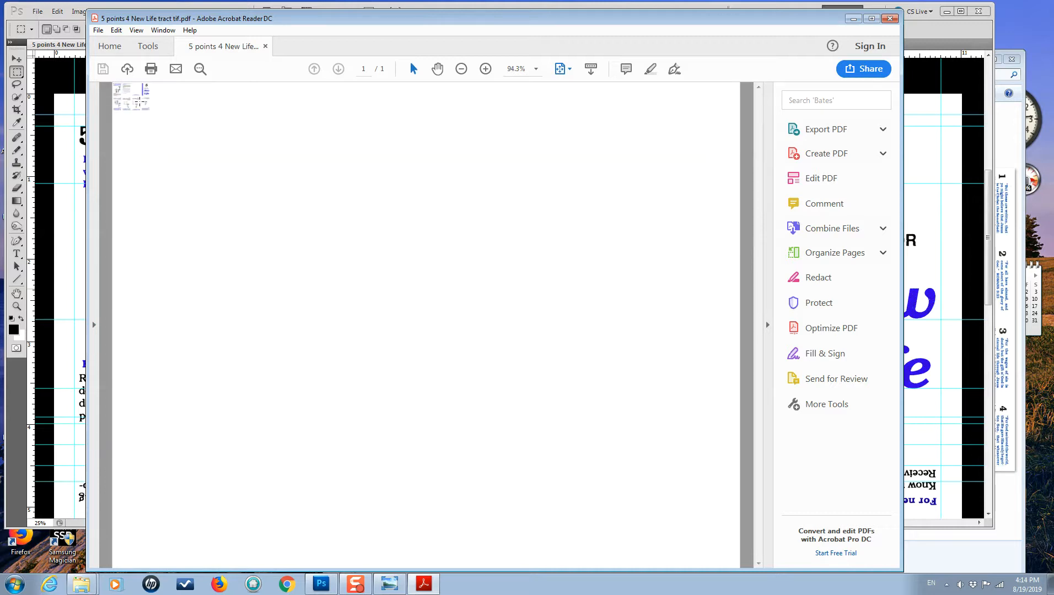
pyautogui.click(132, 97)
pyautogui.click(224, 179)
pyautogui.click(117, 97)
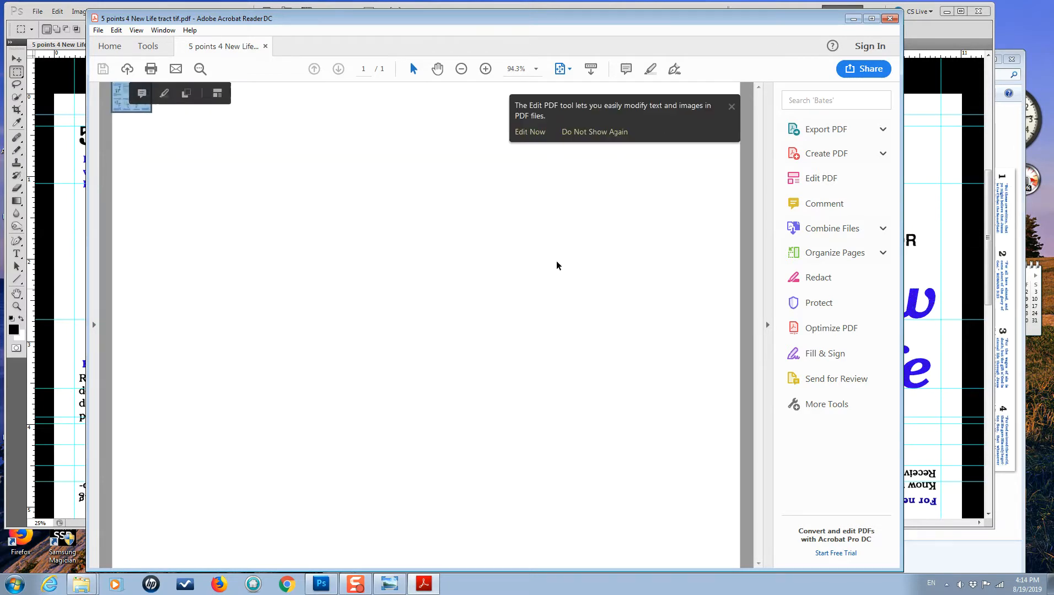
pyautogui.click(443, 100)
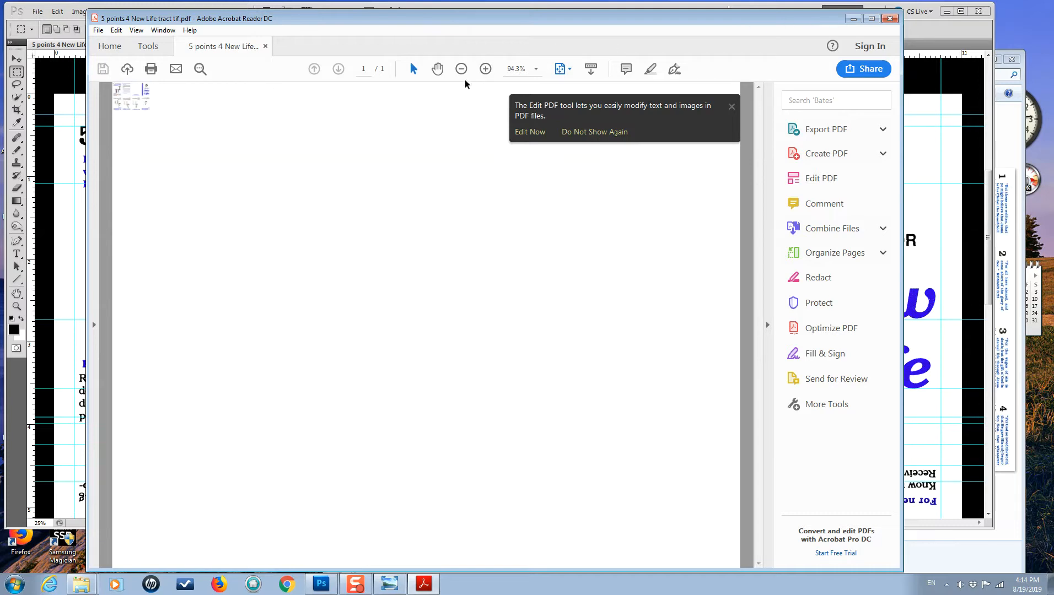
pyautogui.click(484, 71)
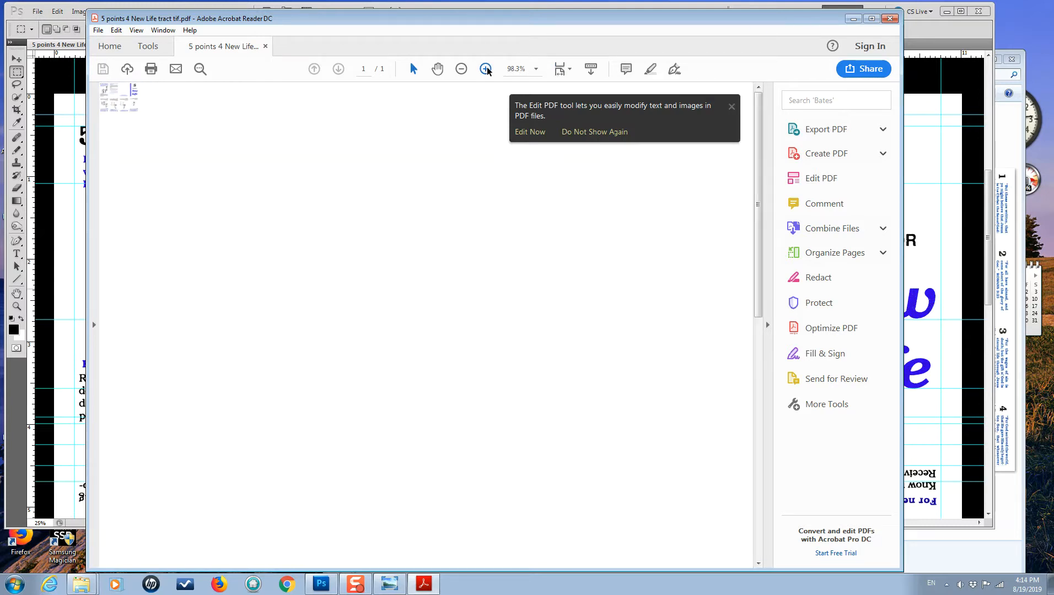
pyautogui.click(480, 71)
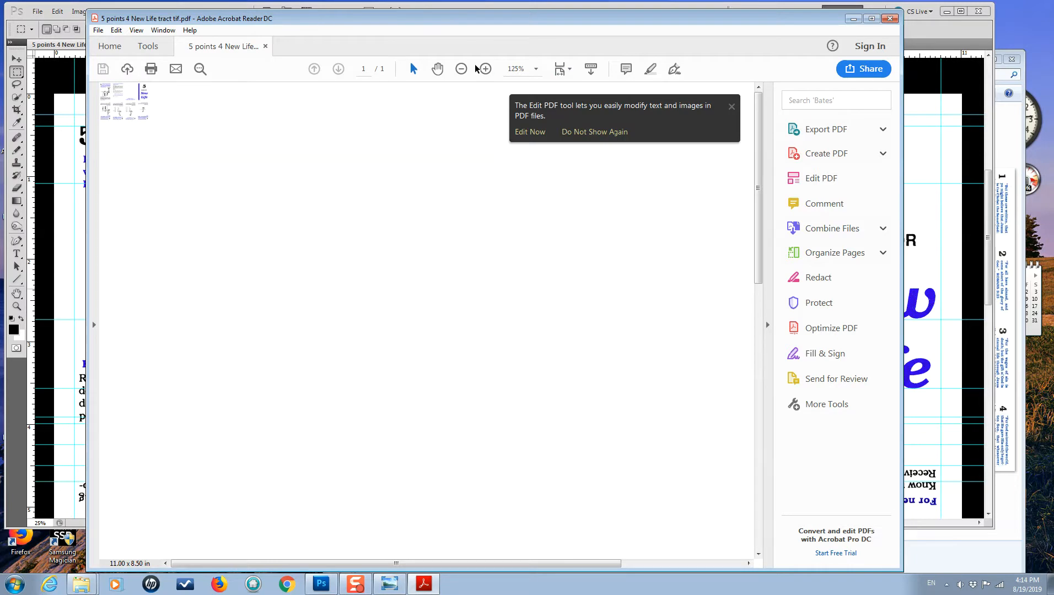
pyautogui.click(486, 69)
pyautogui.click(485, 69)
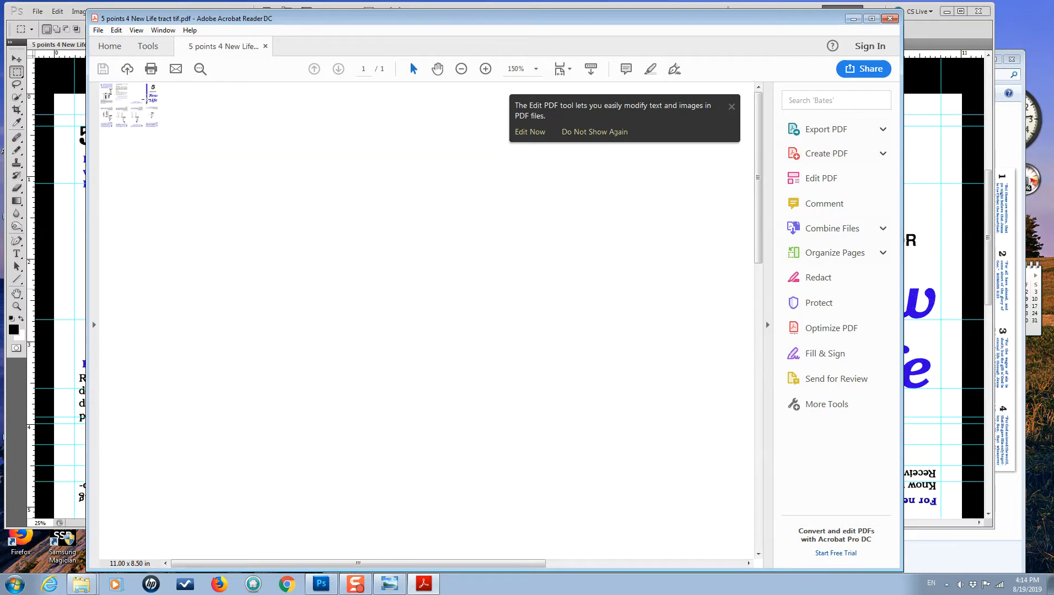
pyautogui.click(146, 99)
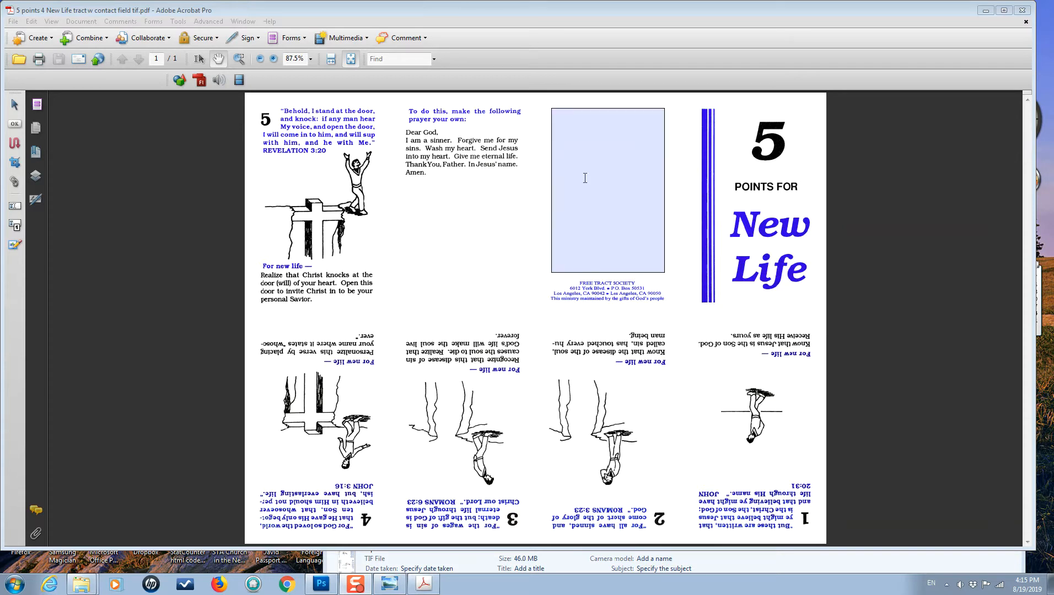
# Step: Dismiss the Acrobat updater notice and enter "New Life Christian Center" in the contact field above the Free Tract Society address
pyautogui.click(564, 116)
pyautogui.click(564, 117)
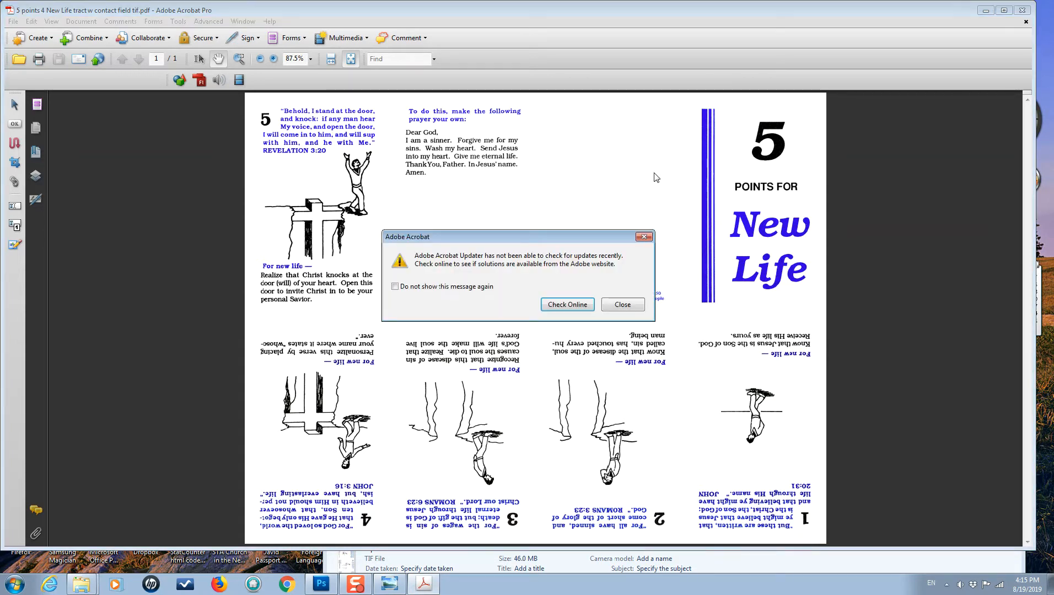
pyautogui.click(624, 305)
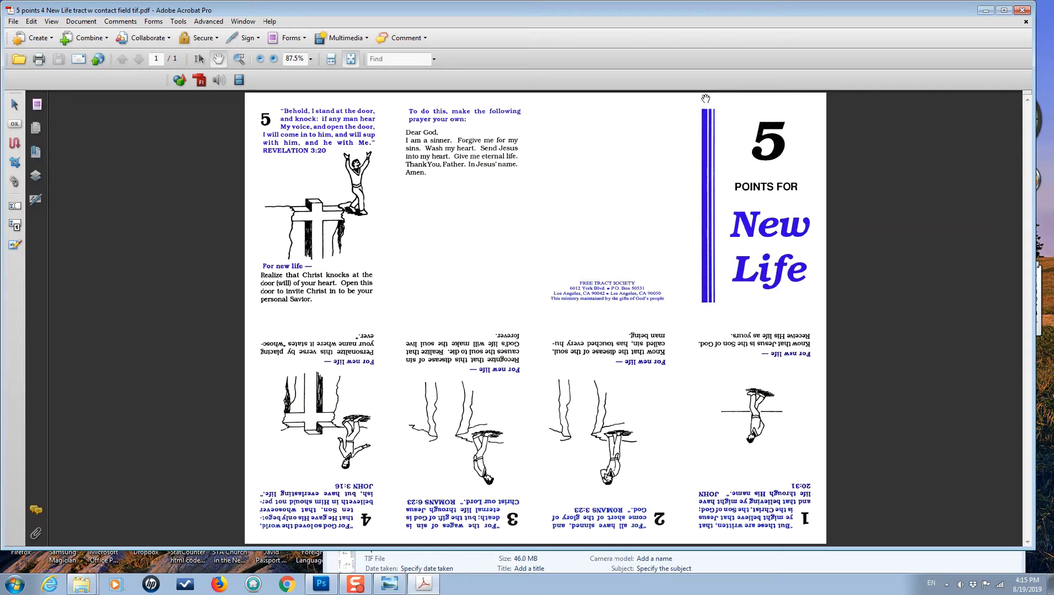
pyautogui.write('N')
pyautogui.write('ew Life ')
pyautogui.write('C')
pyautogui.write('hrist')
pyautogui.write('ian ')
pyautogui.write('Cente')
pyautogui.write('r')
# Step: Apply bold text style to "New Life Christian Center" in the contact field
pyautogui.rightClick(605, 122)
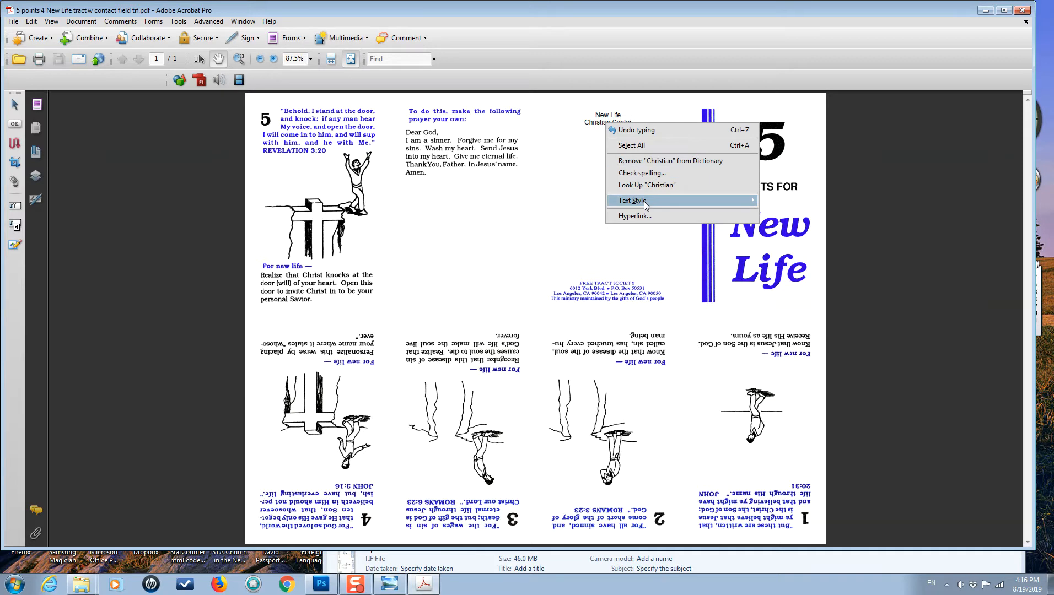
pyautogui.moveTo(644, 201)
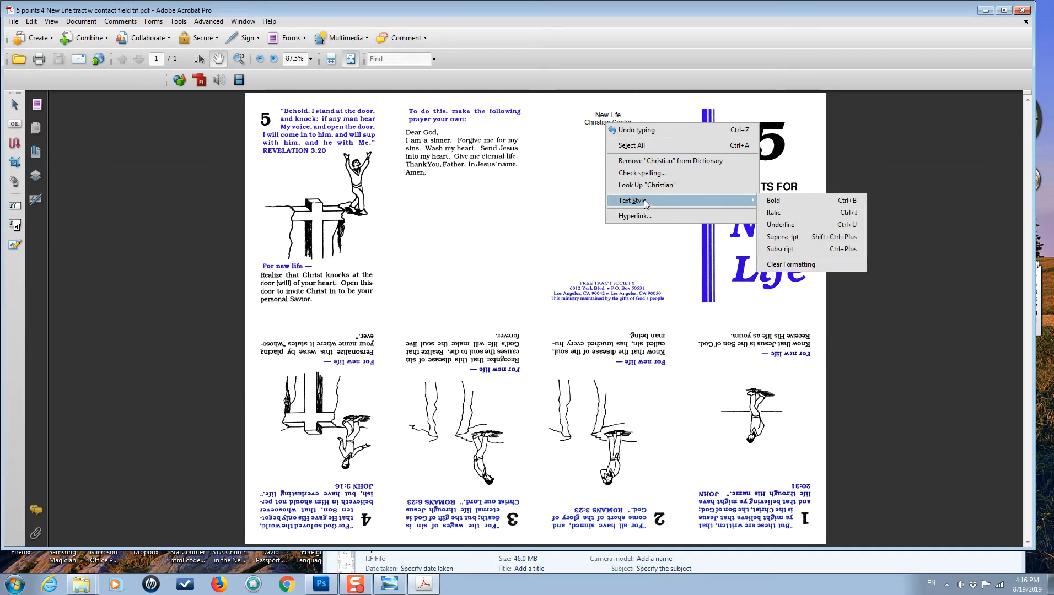
pyautogui.click(773, 201)
pyautogui.moveTo(593, 113); pyautogui.dragTo(638, 122)
pyautogui.rightClick(615, 161)
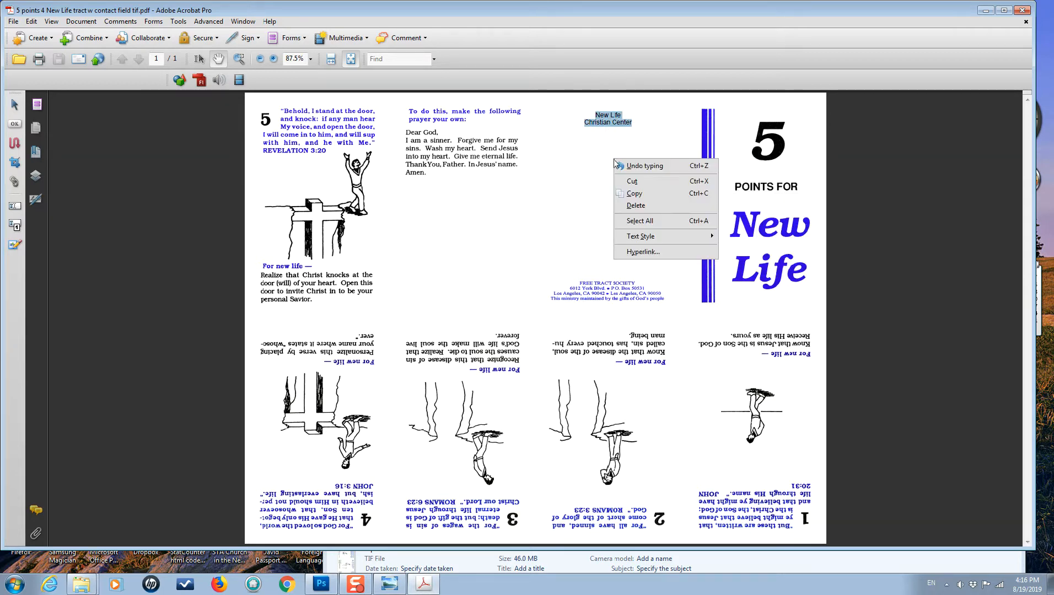
pyautogui.moveTo(641, 236)
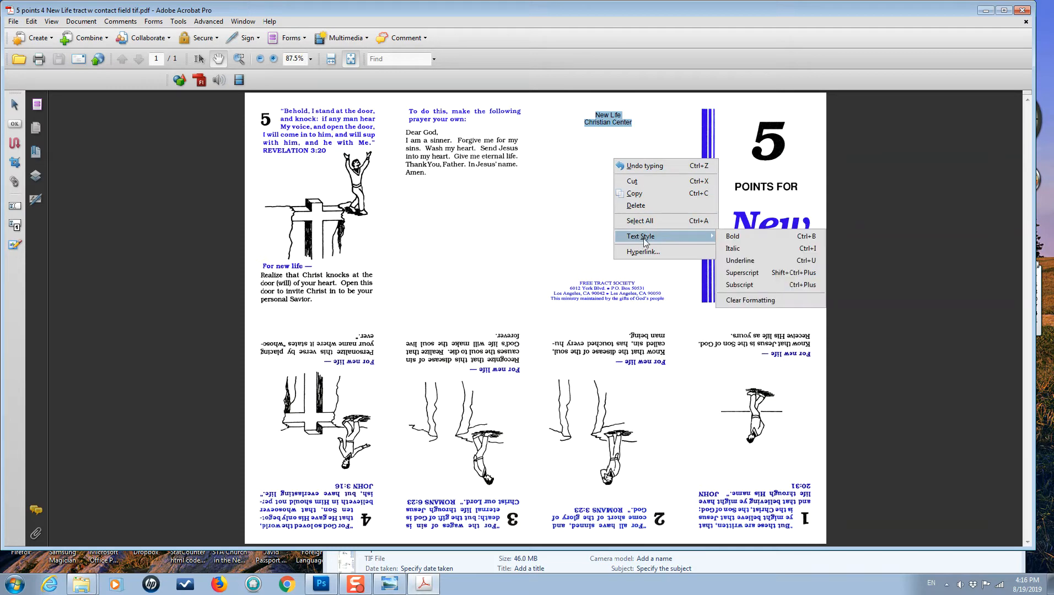
pyautogui.click(732, 236)
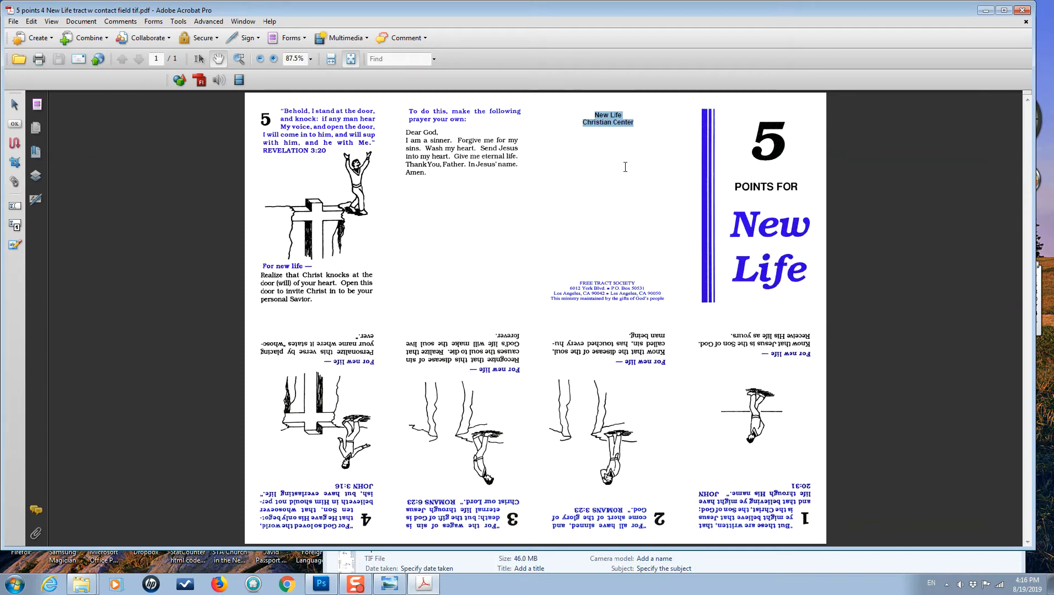
# Step: Delete the "New Life Christian Center" text from the contact field
pyautogui.click(653, 123)
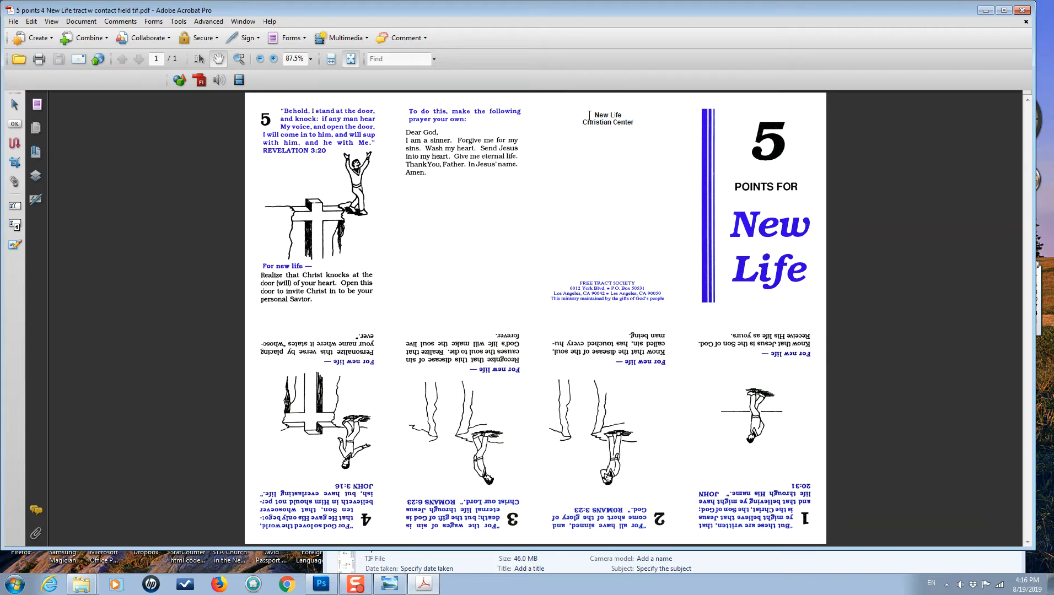
pyautogui.moveTo(590, 115); pyautogui.dragTo(634, 123)
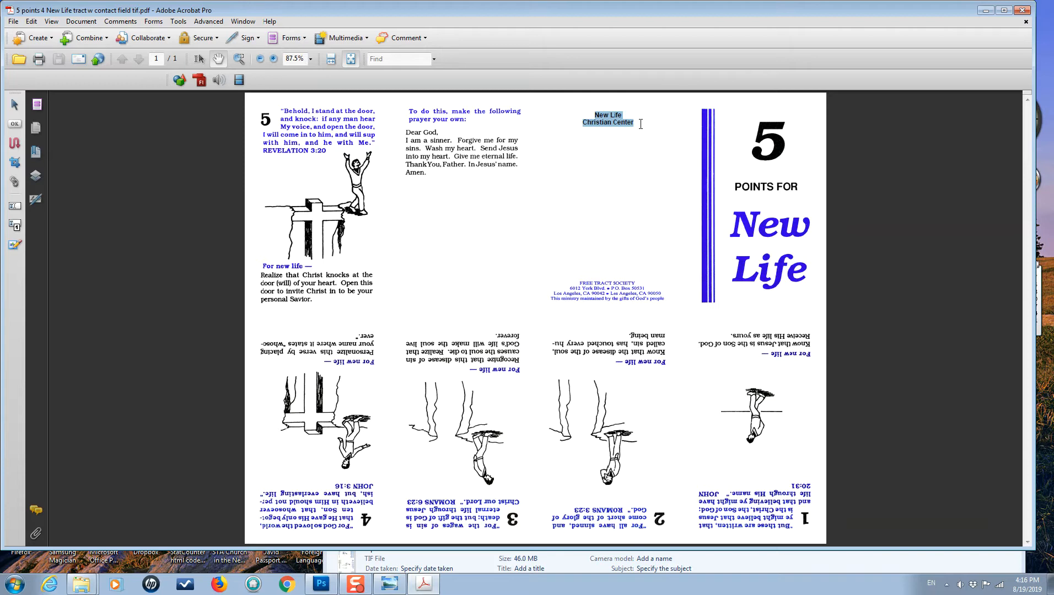
pyautogui.press('Delete')
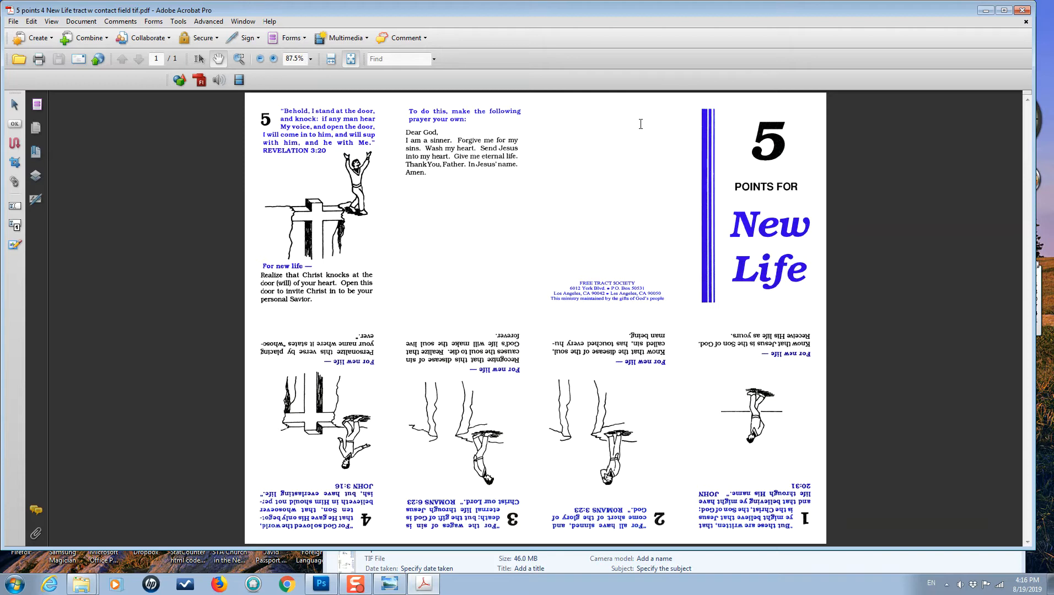
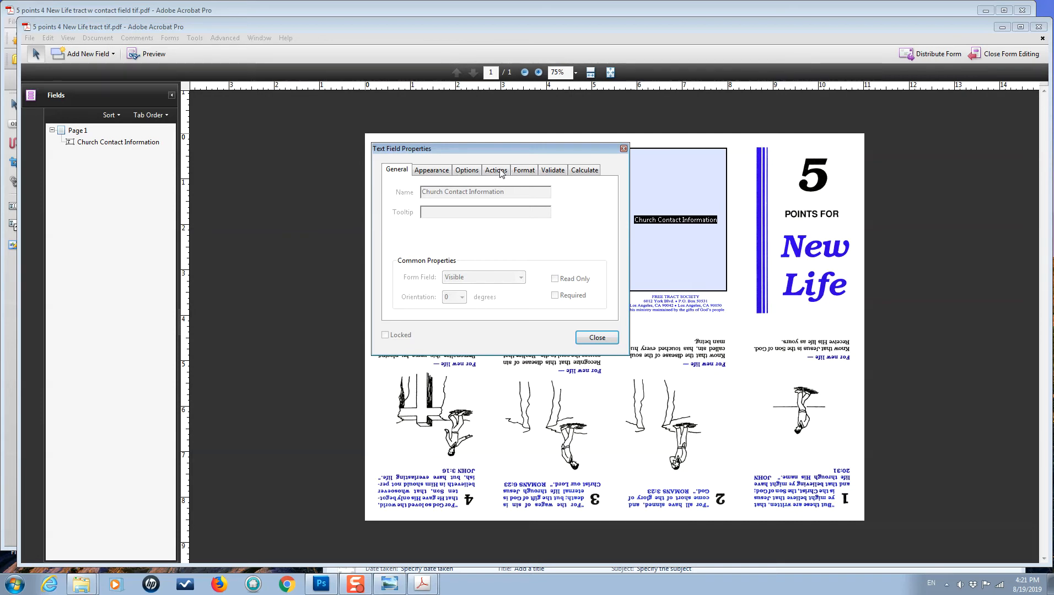
# Step: Set the font size of the Church Contact Information text field to 9 in its properties
pyautogui.click(600, 340)
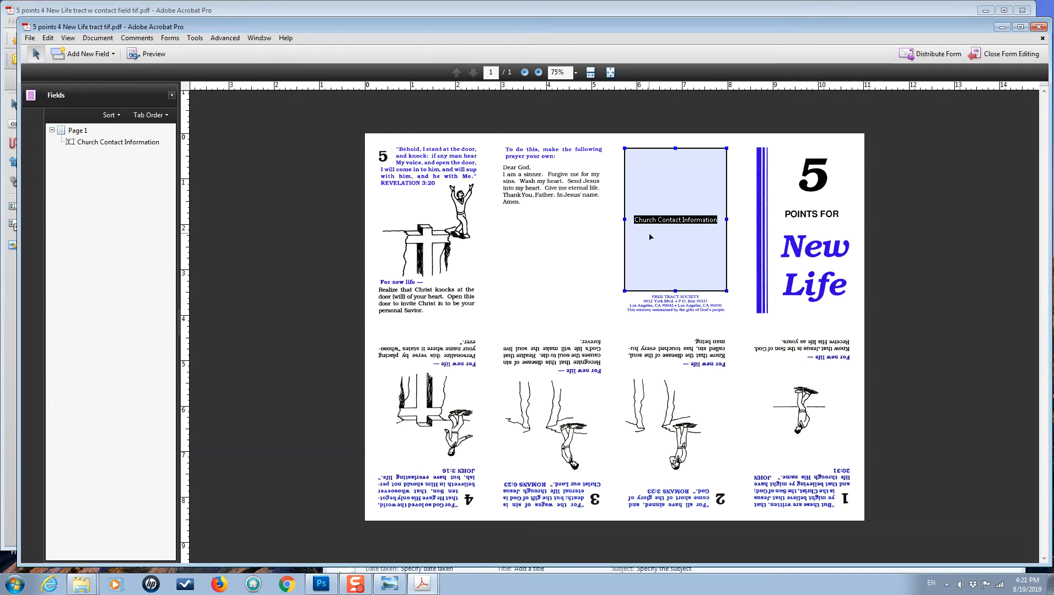
pyautogui.rightClick(657, 181)
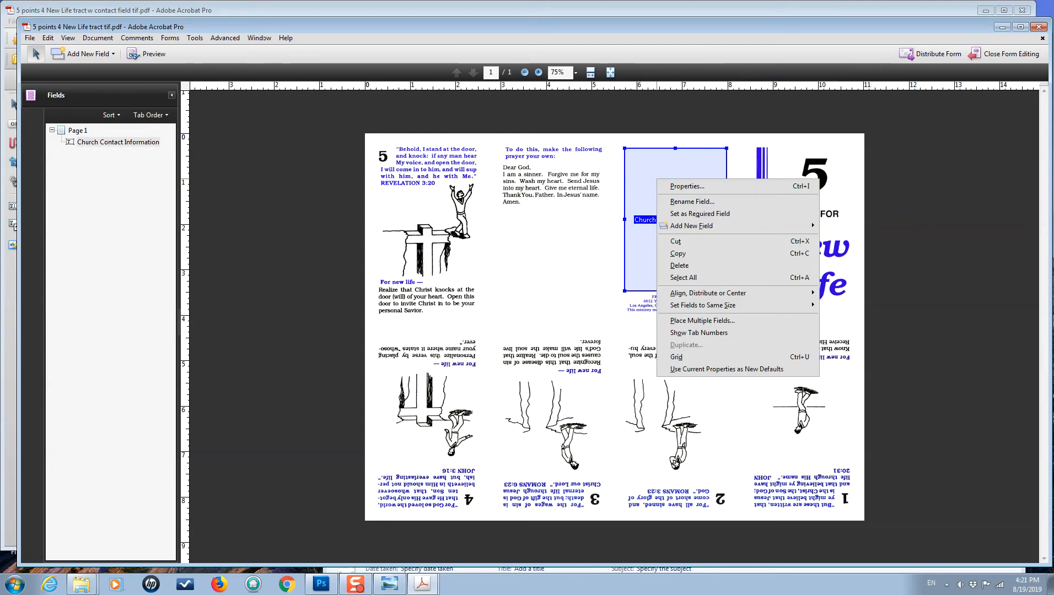
pyautogui.click(687, 186)
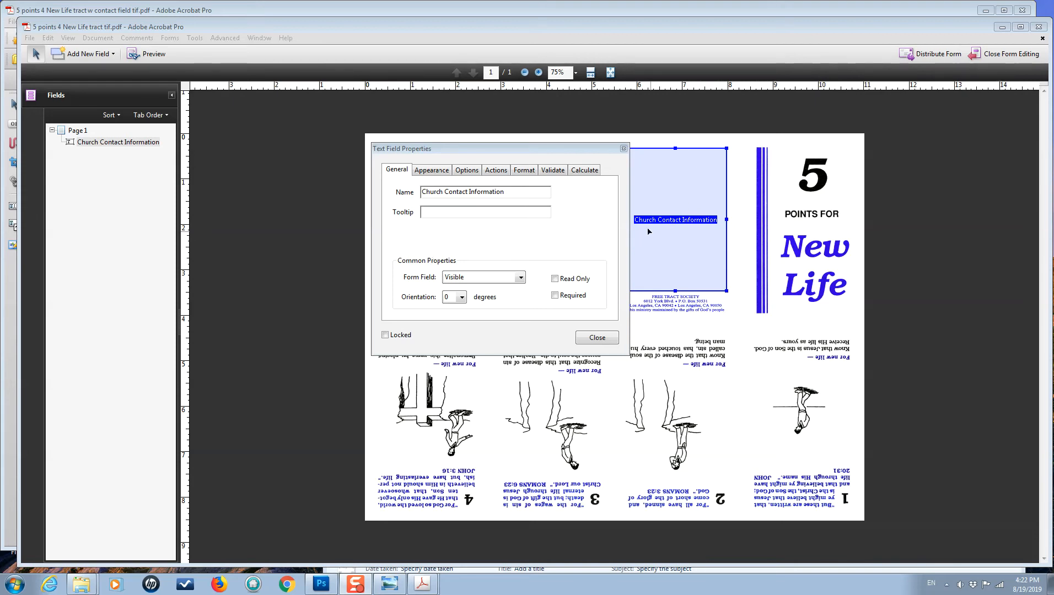
pyautogui.click(434, 172)
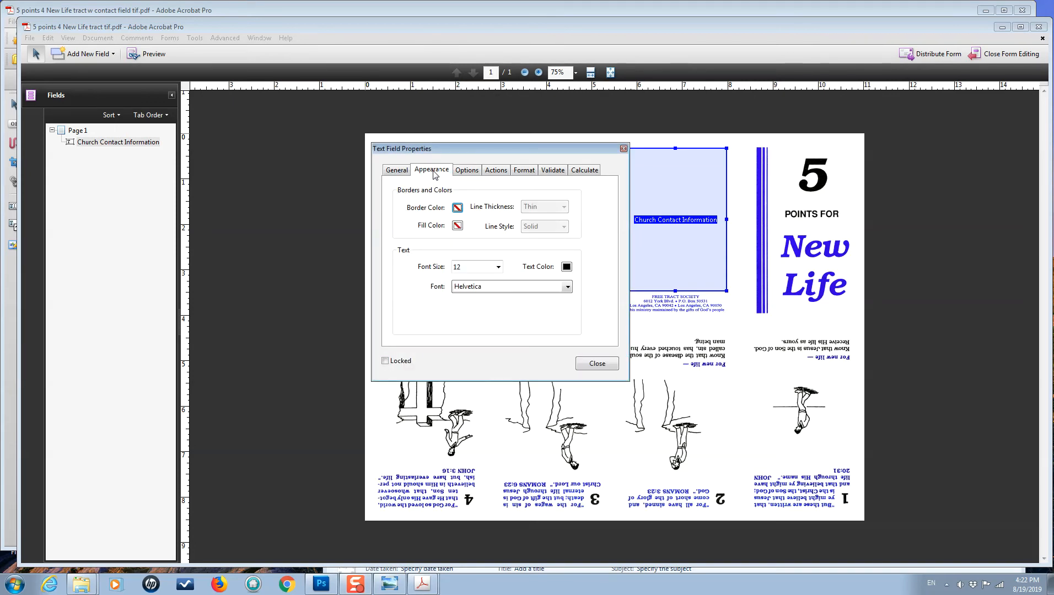
pyautogui.click(498, 268)
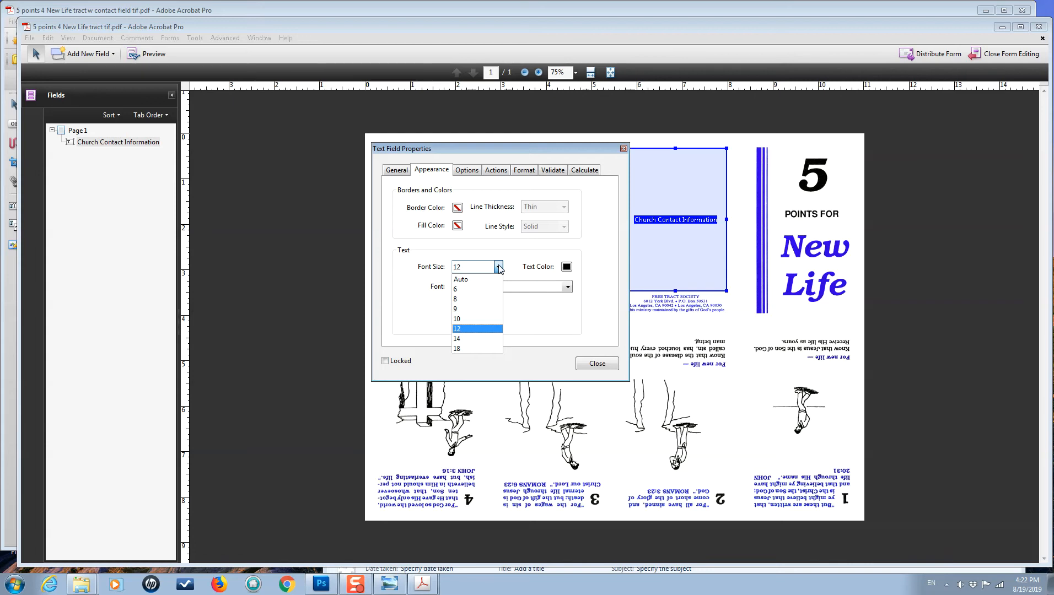
pyautogui.click(463, 309)
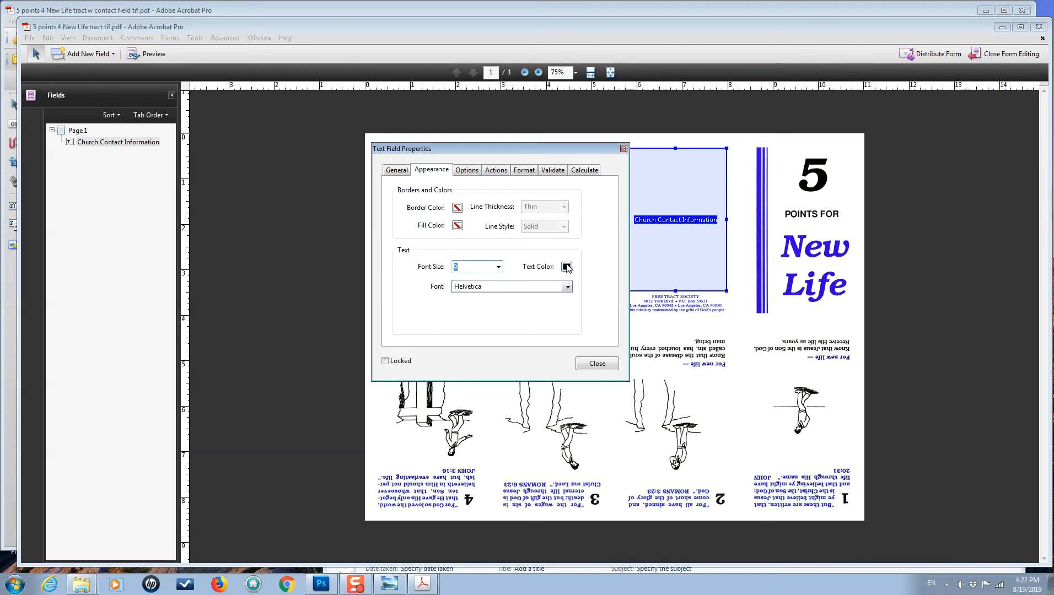
# Step: Set the Church Contact Information field's alignment to Center and enable Multi-line and Allow Rich Text Formatting
pyautogui.click(474, 173)
pyautogui.click(466, 194)
pyautogui.click(455, 215)
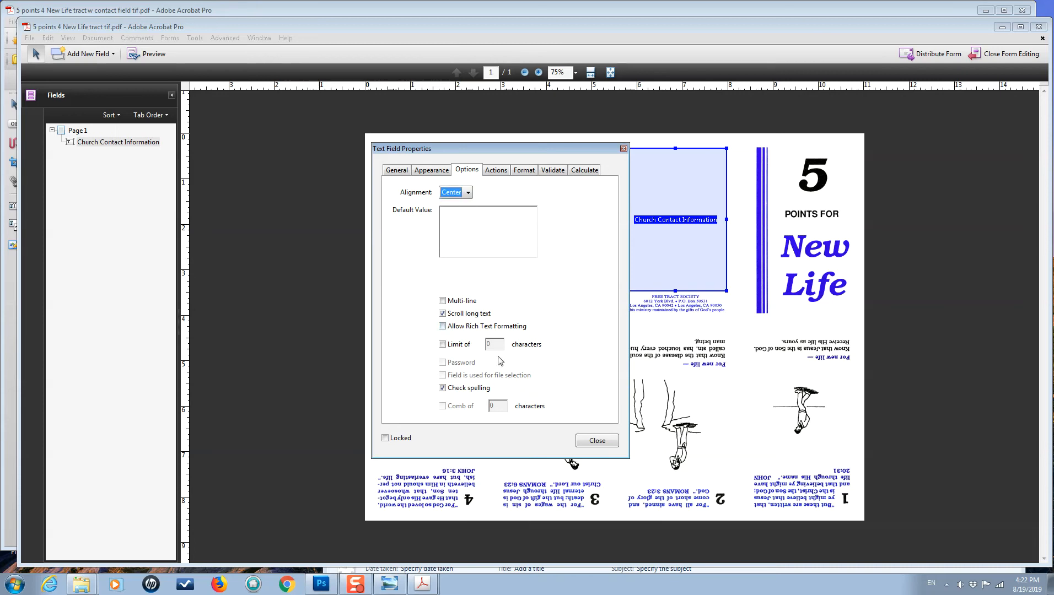
pyautogui.click(444, 301)
pyautogui.click(443, 327)
# Step: Review the Church Contact Information field's action triggers, format category and validation settings, and close its properties
pyautogui.click(496, 171)
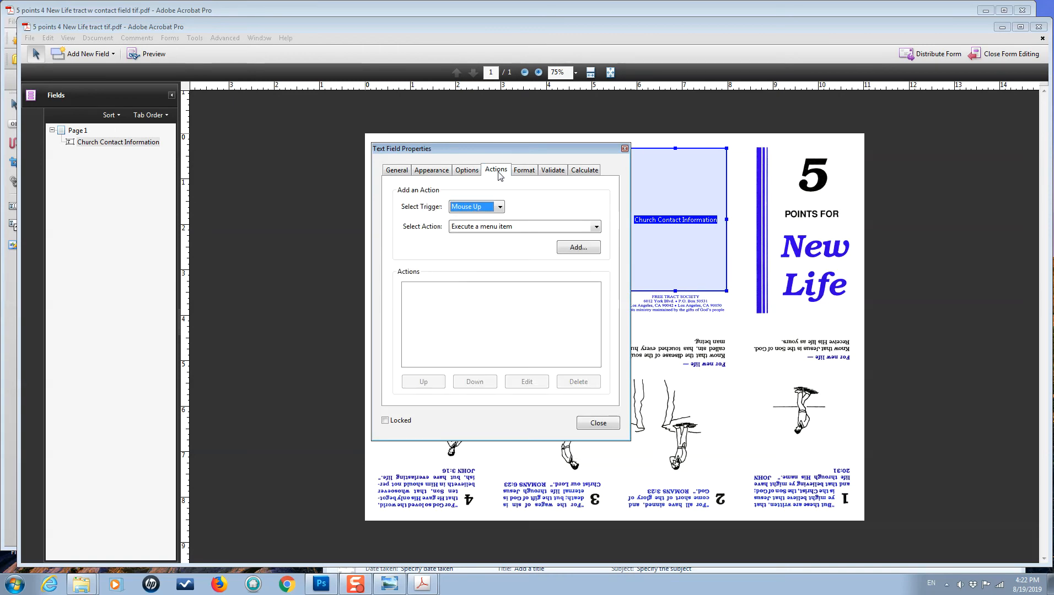
pyautogui.click(500, 207)
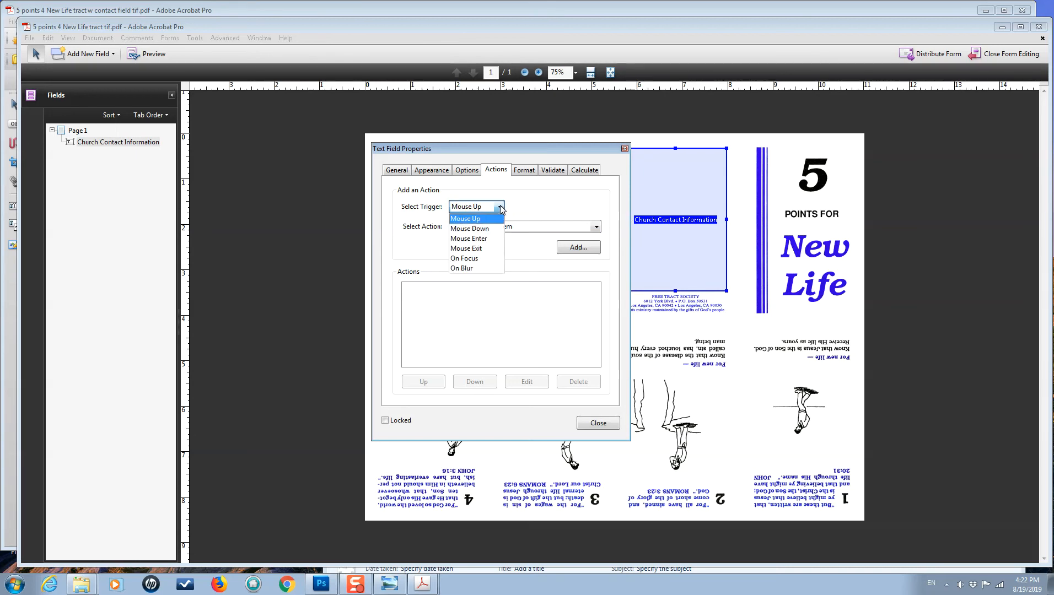
pyautogui.click(487, 238)
pyautogui.click(531, 177)
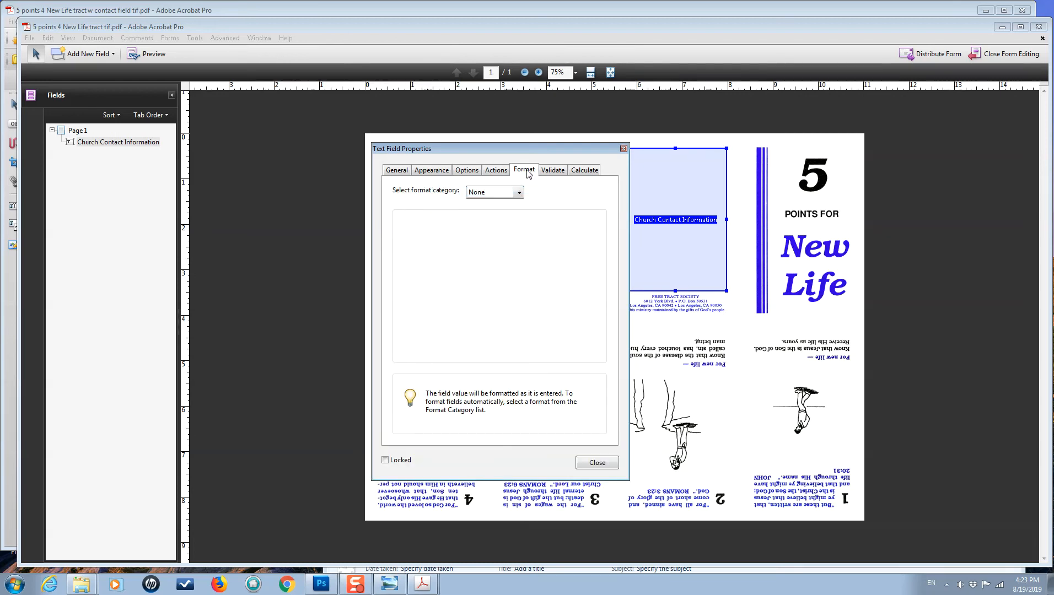
pyautogui.click(552, 170)
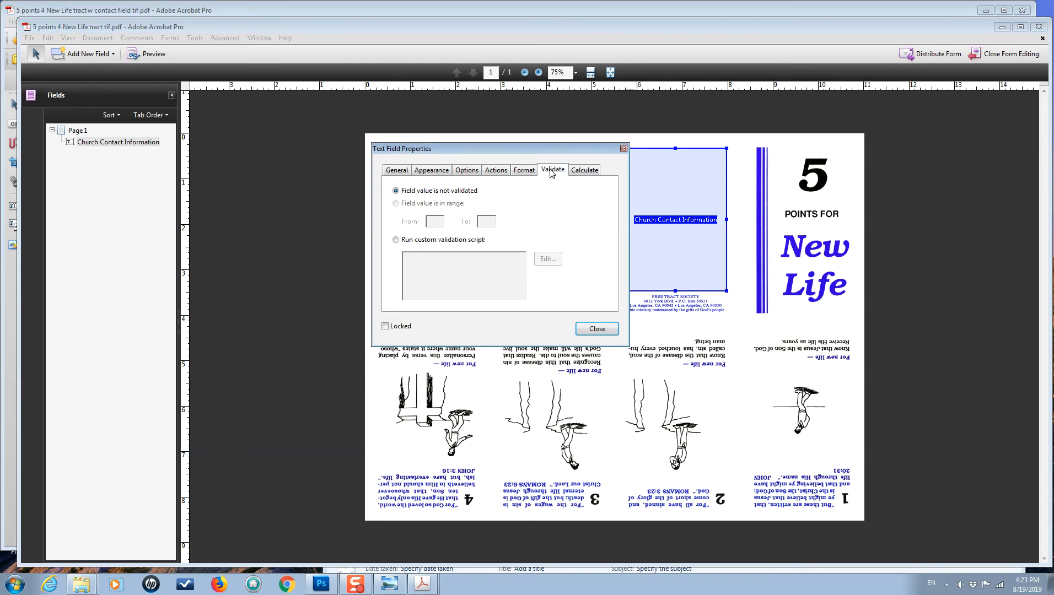
pyautogui.click(597, 329)
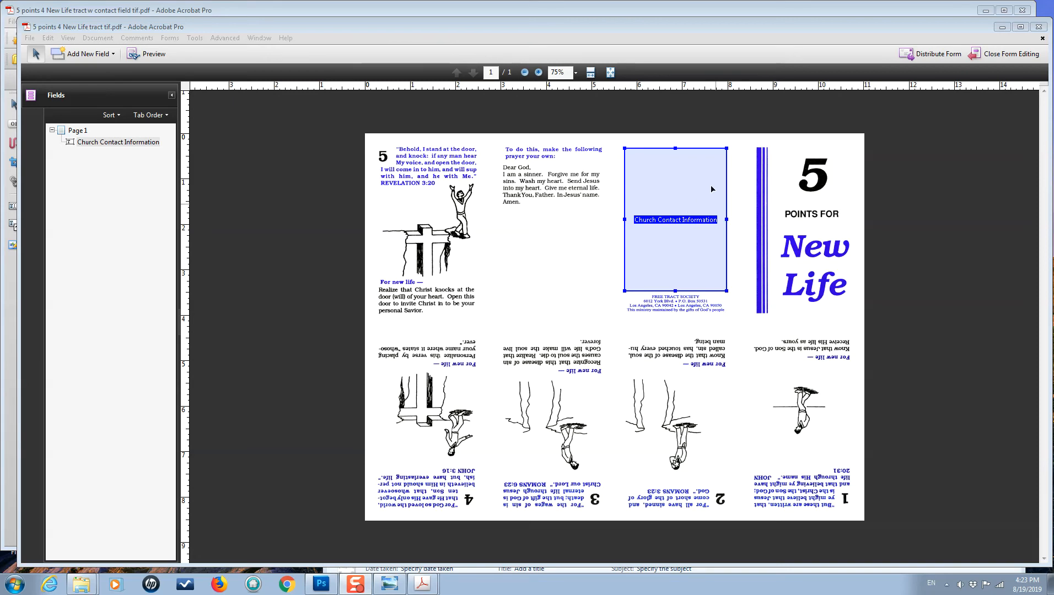
# Step: Reselect the Church Contact Information field on the page, reopen its properties and close them
pyautogui.click(604, 283)
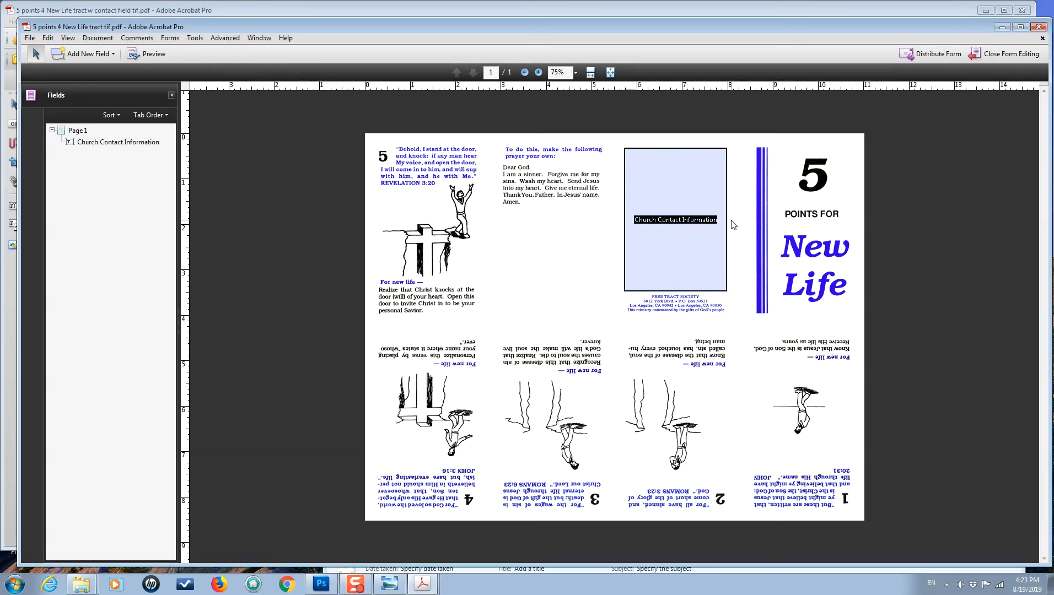
pyautogui.click(665, 188)
pyautogui.doubleClick(674, 205)
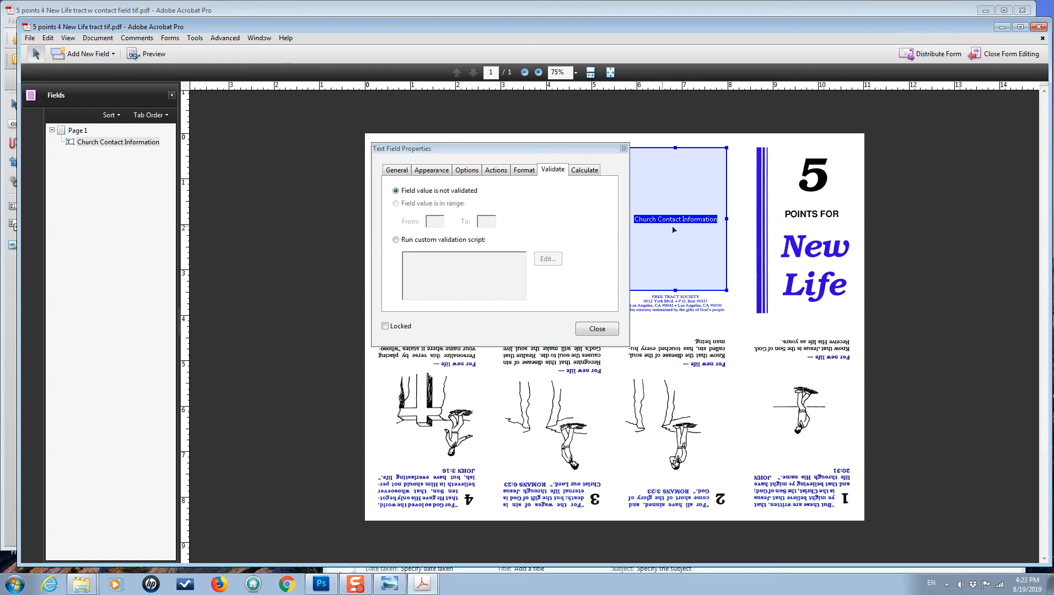
pyautogui.click(595, 329)
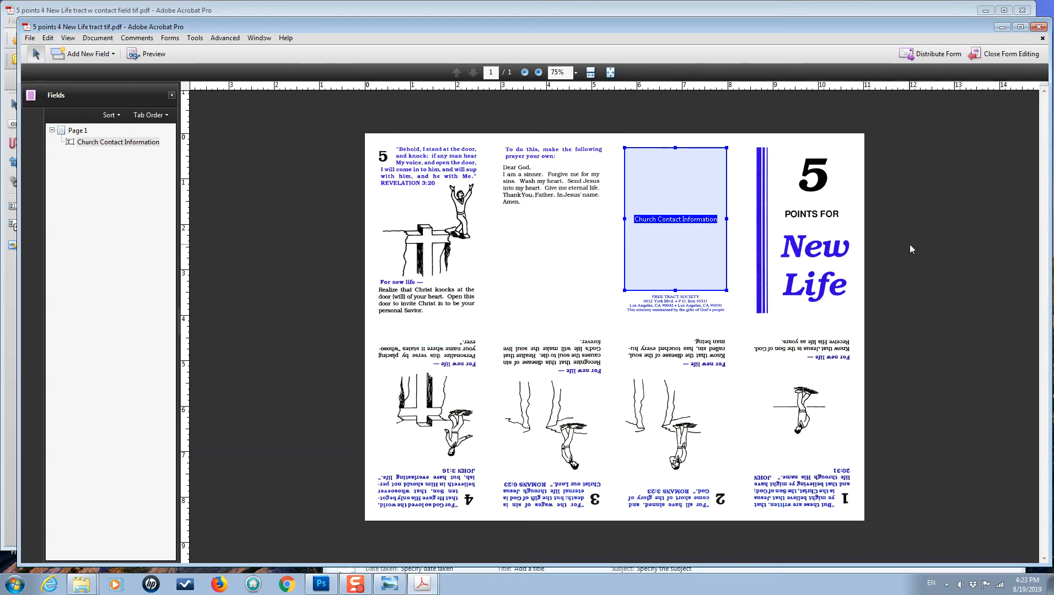